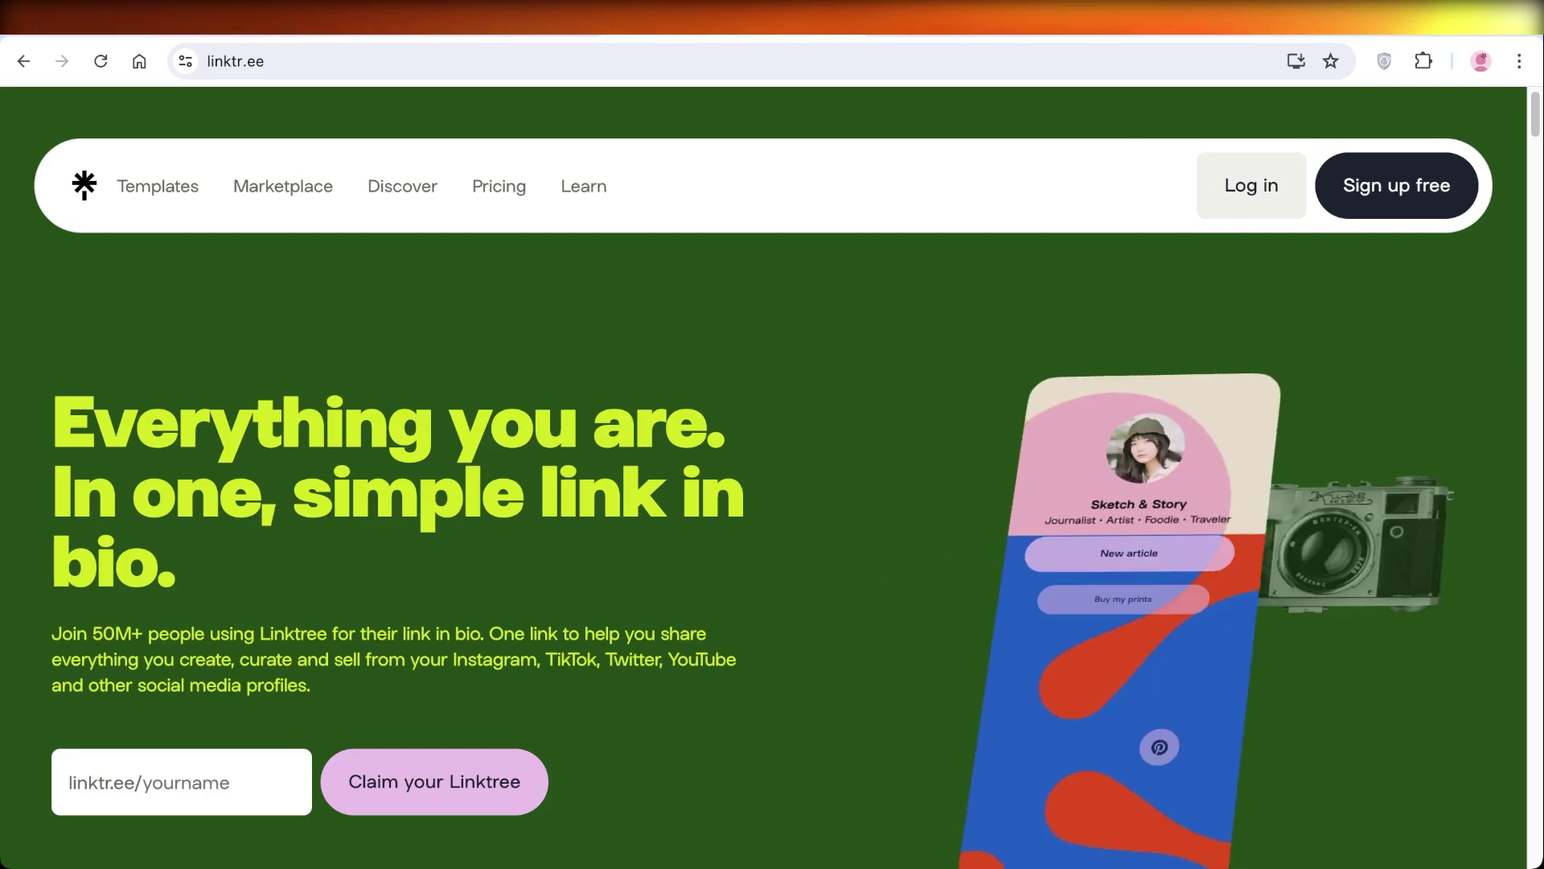
- Enter an available Linktree username and the account e-mail address on the Join page
scroll(772, 482, down, 3)
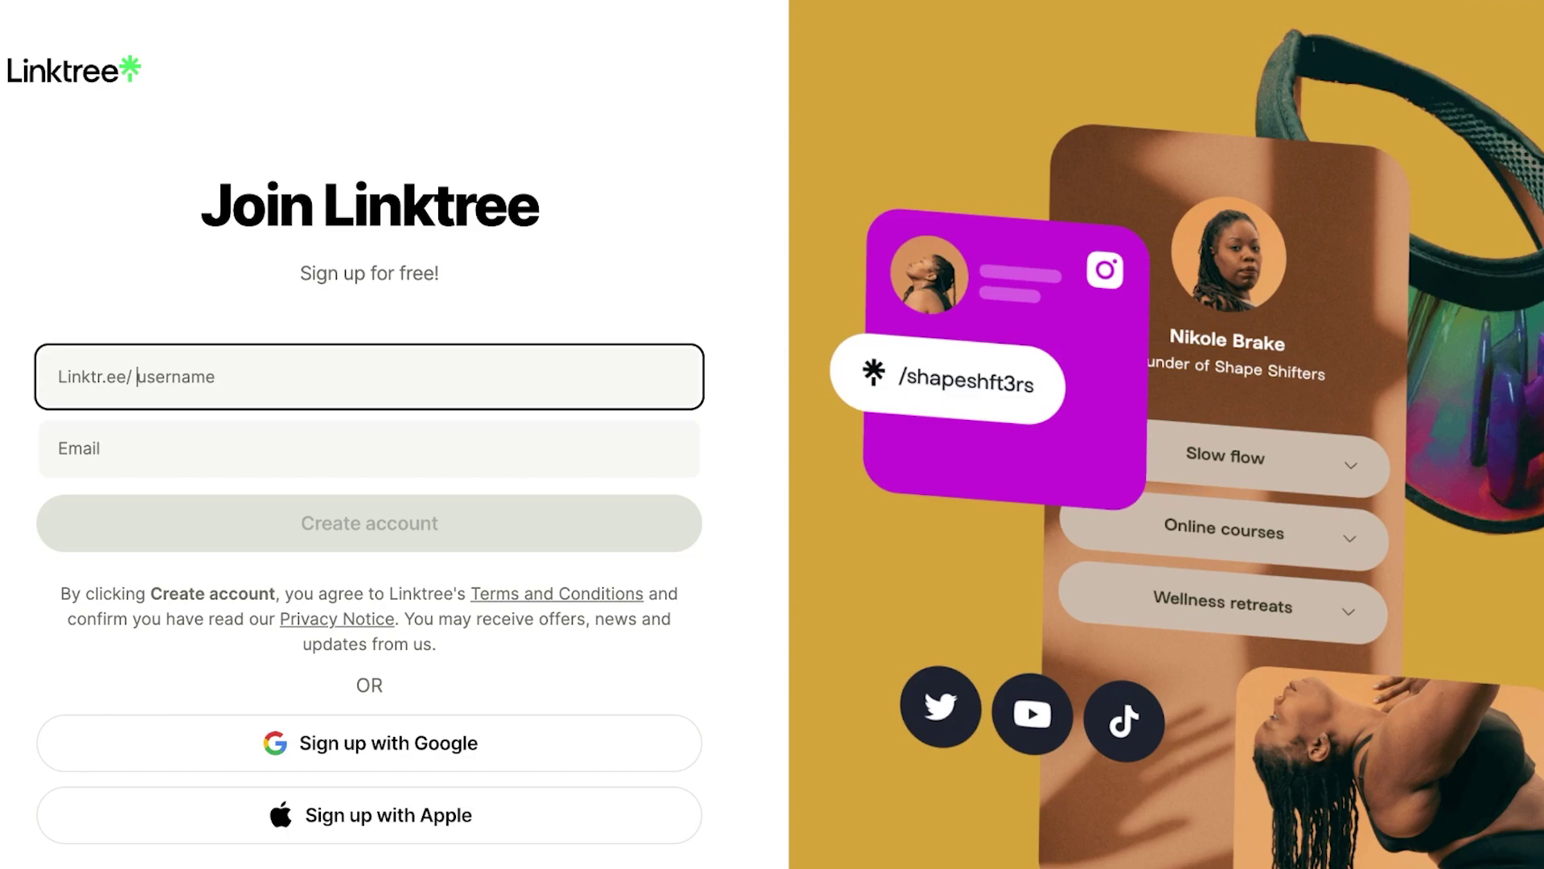
text(gleaminglgirly)
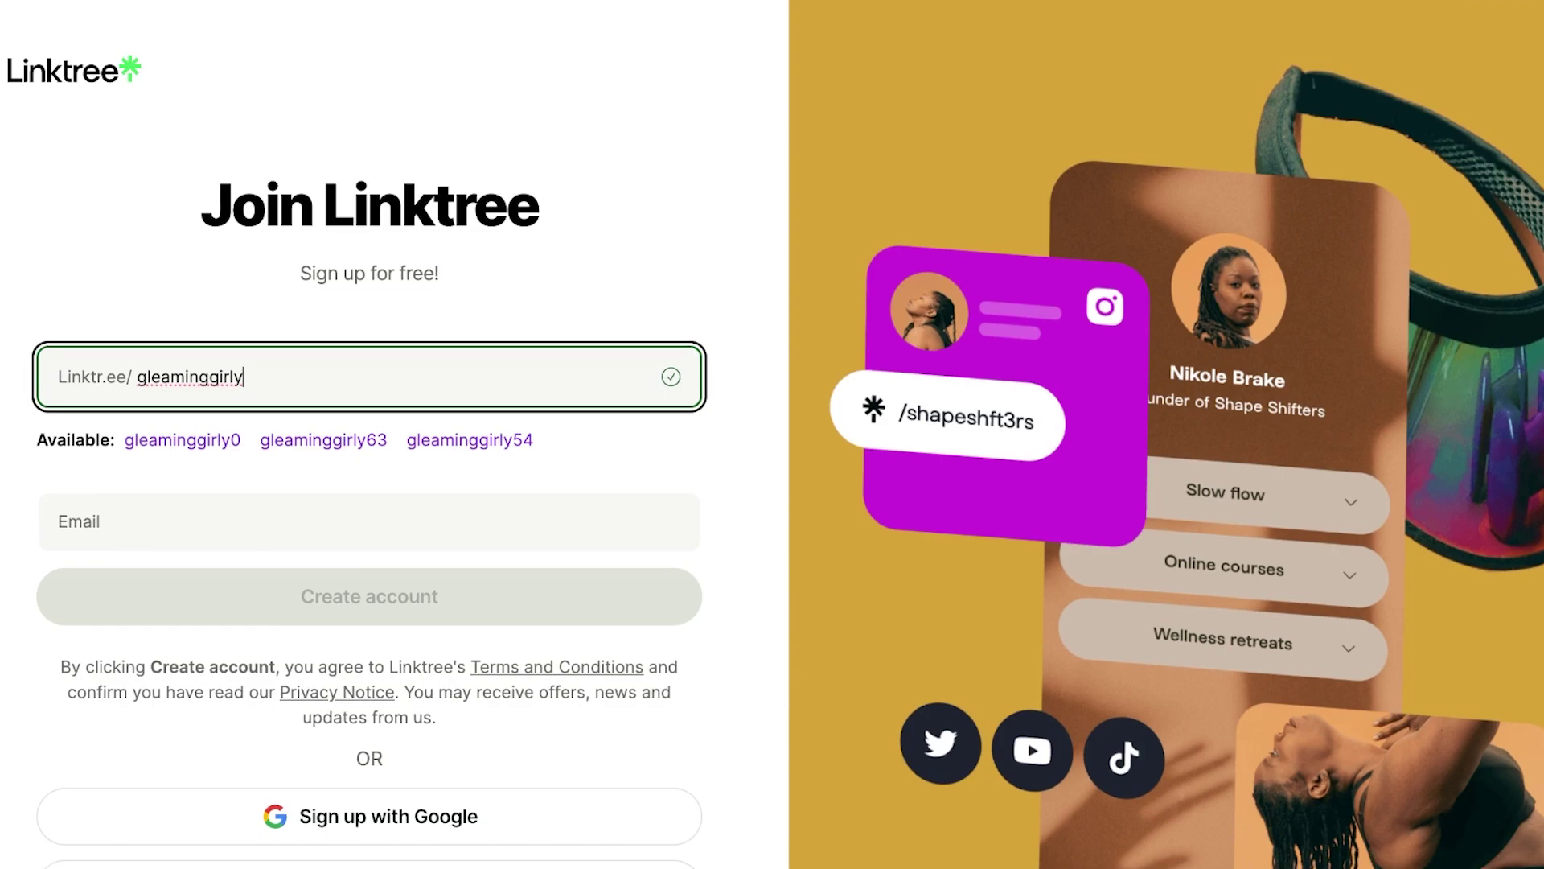
text(y)
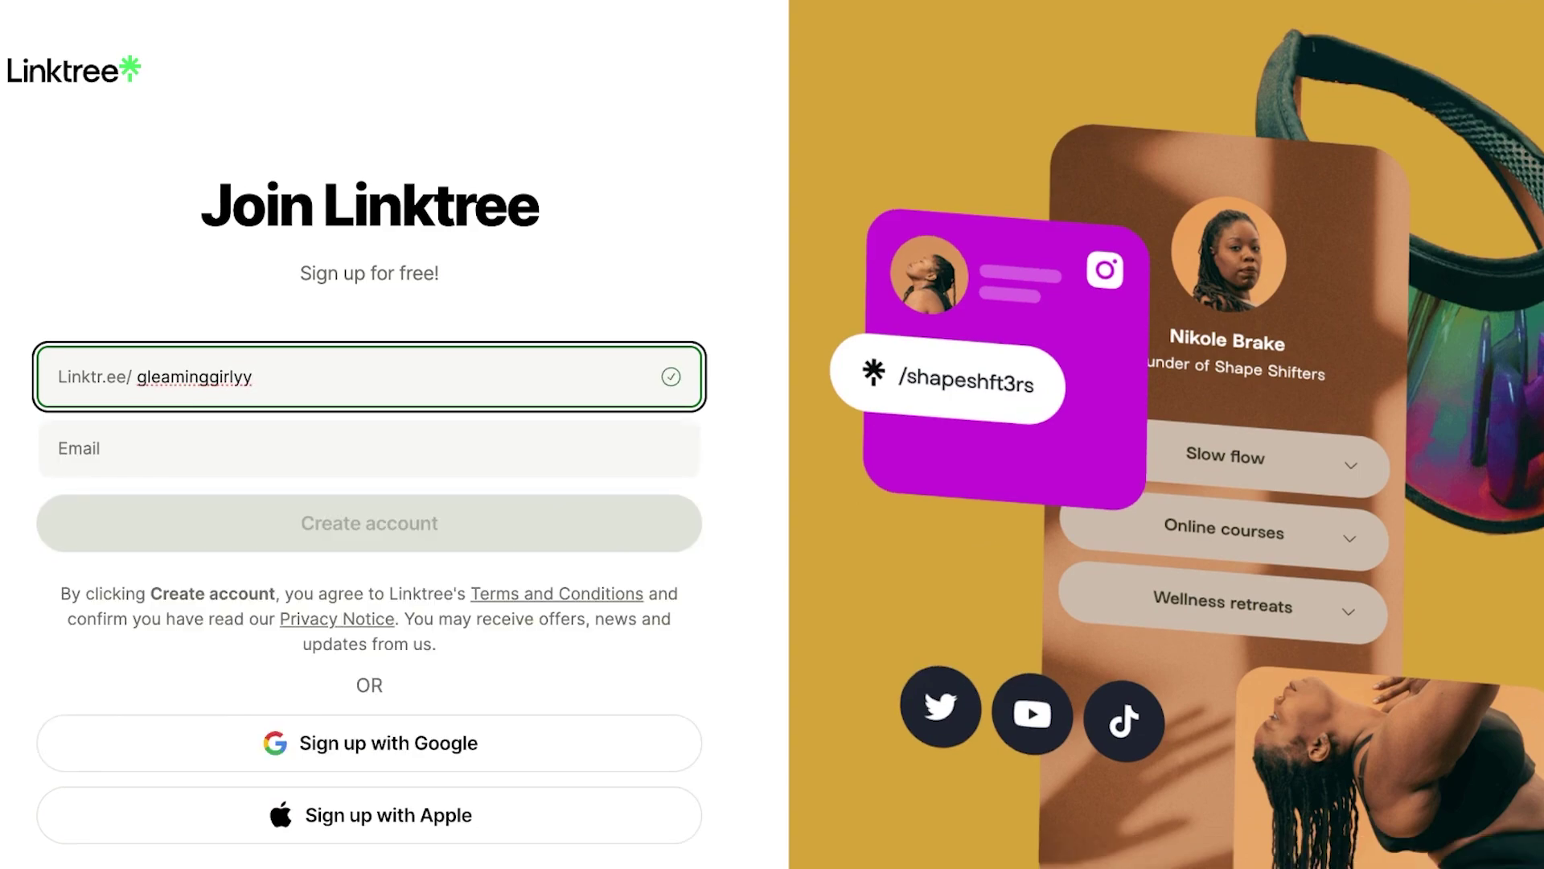
key(BackSpace)
text(y)
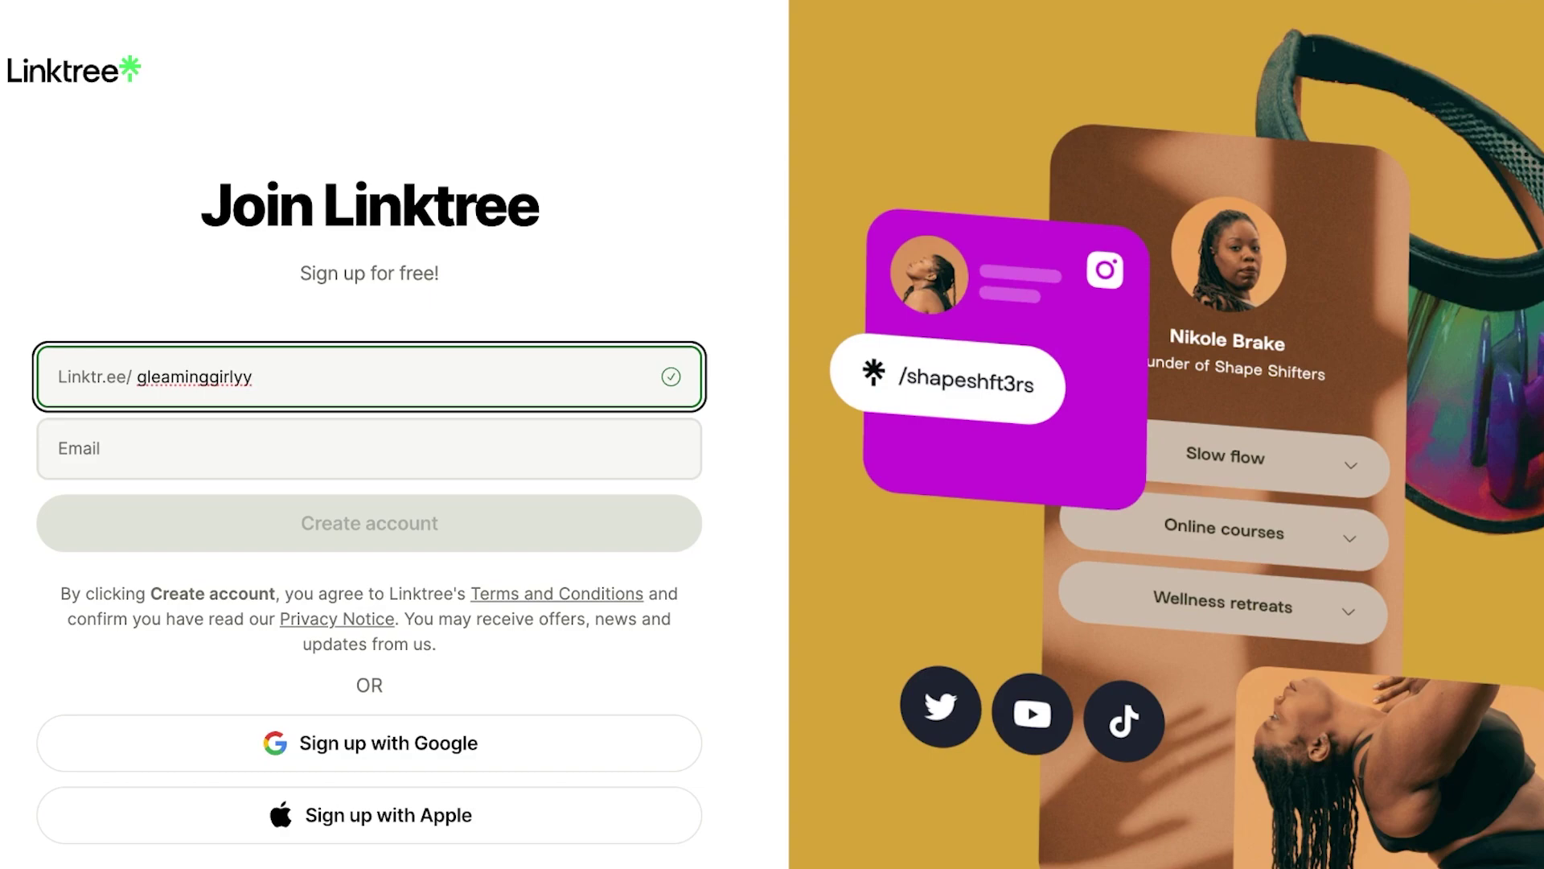
click(369, 448)
text(liyguides)
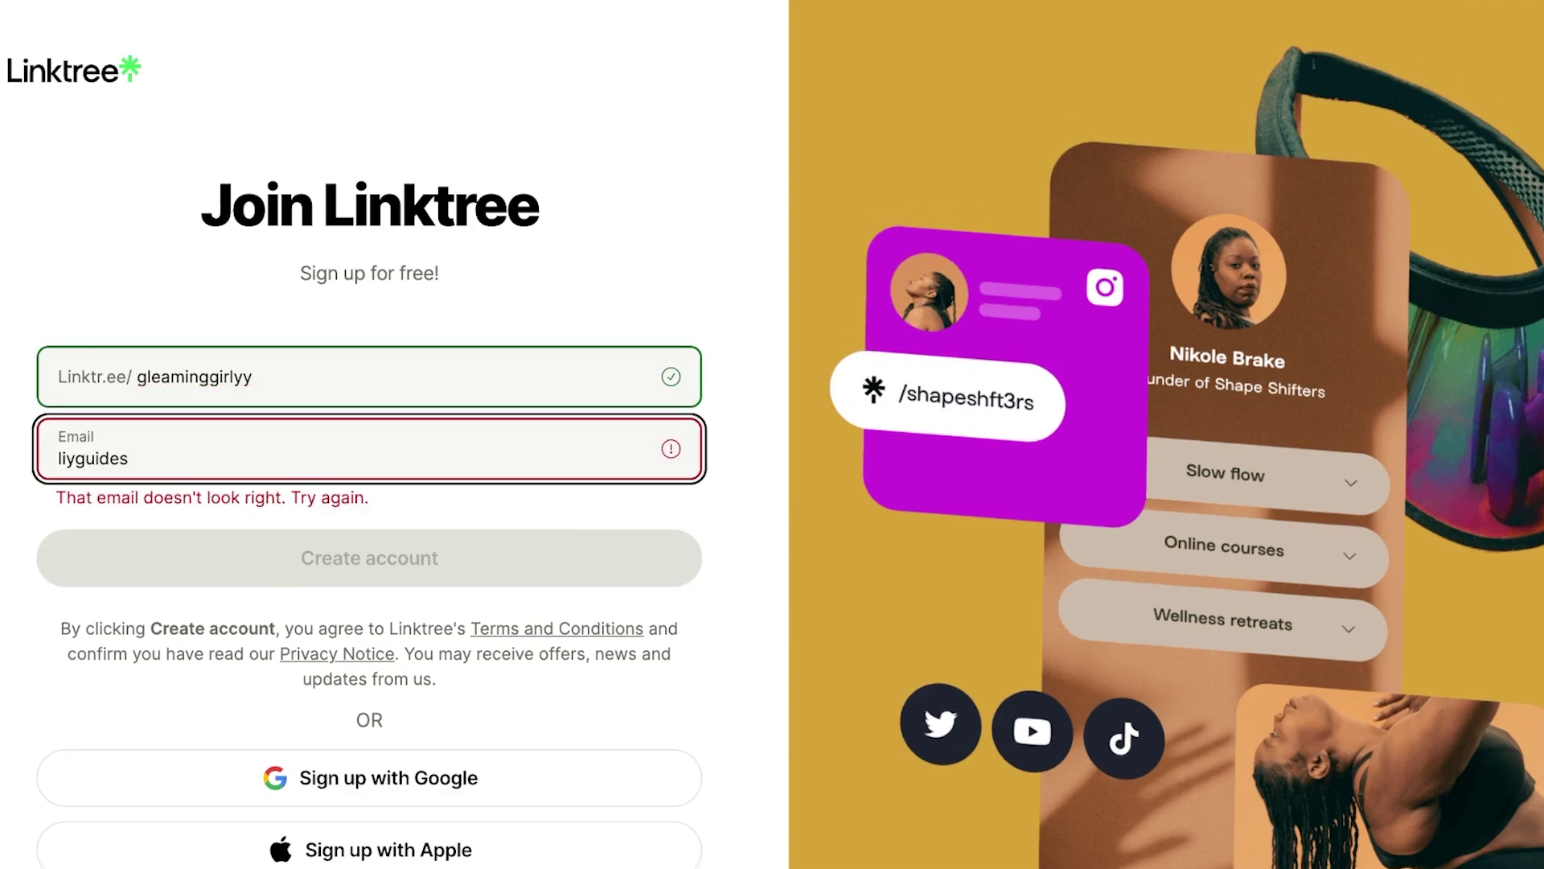
key(BackSpace)
key(BackSpace)
key(BackSpace)
key(BackSpace)
key(BackSpace)
key(BackSpace)
key(BackSpace)
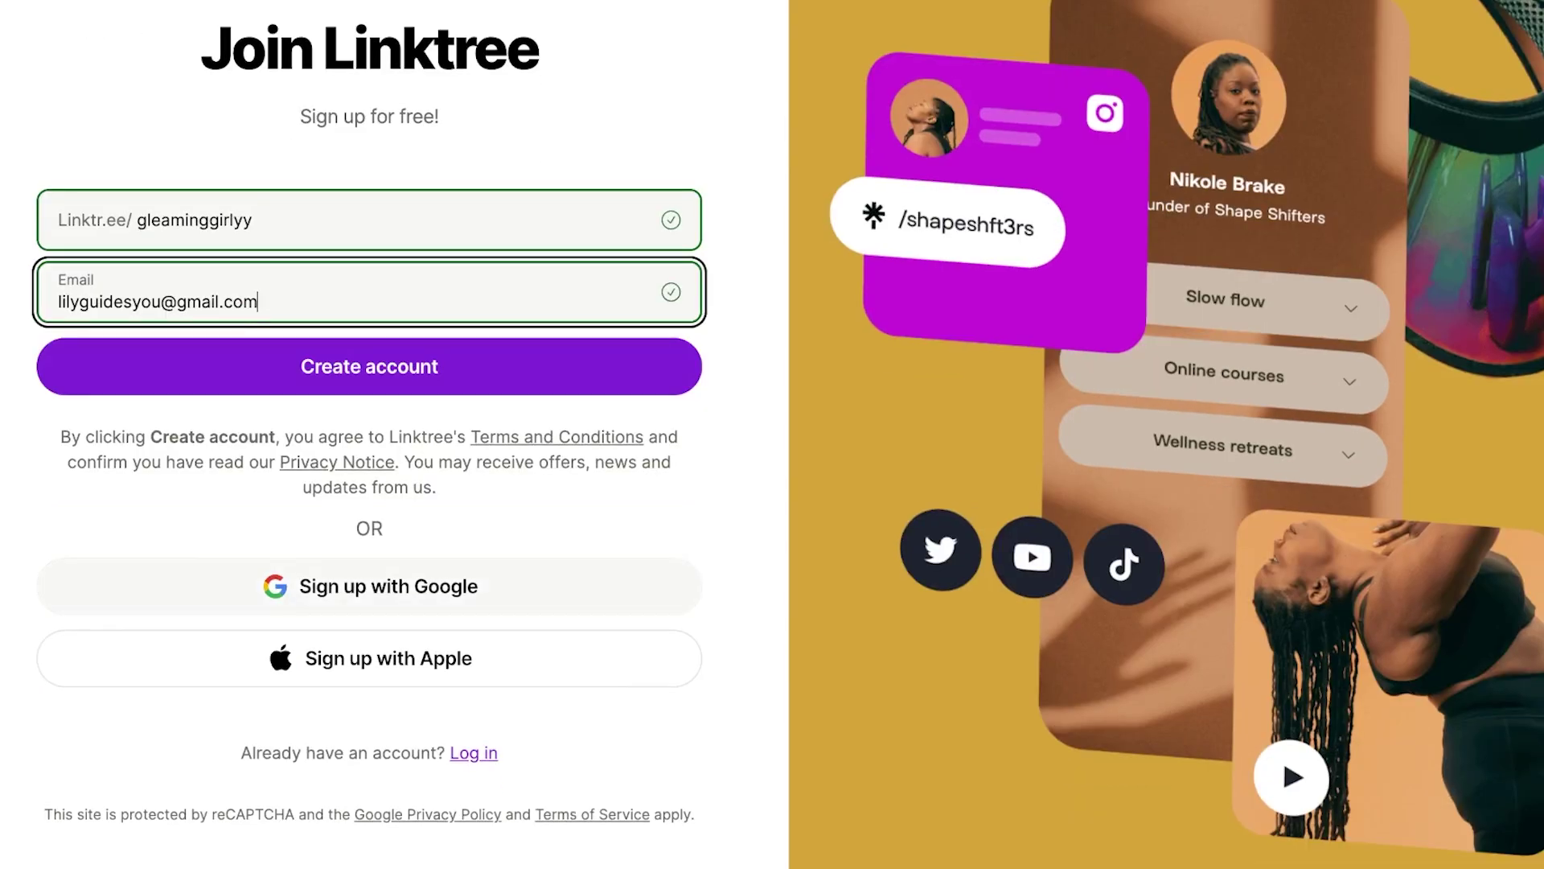
- Create the account and submit a 10-character password to continue sign-up
key(Return)
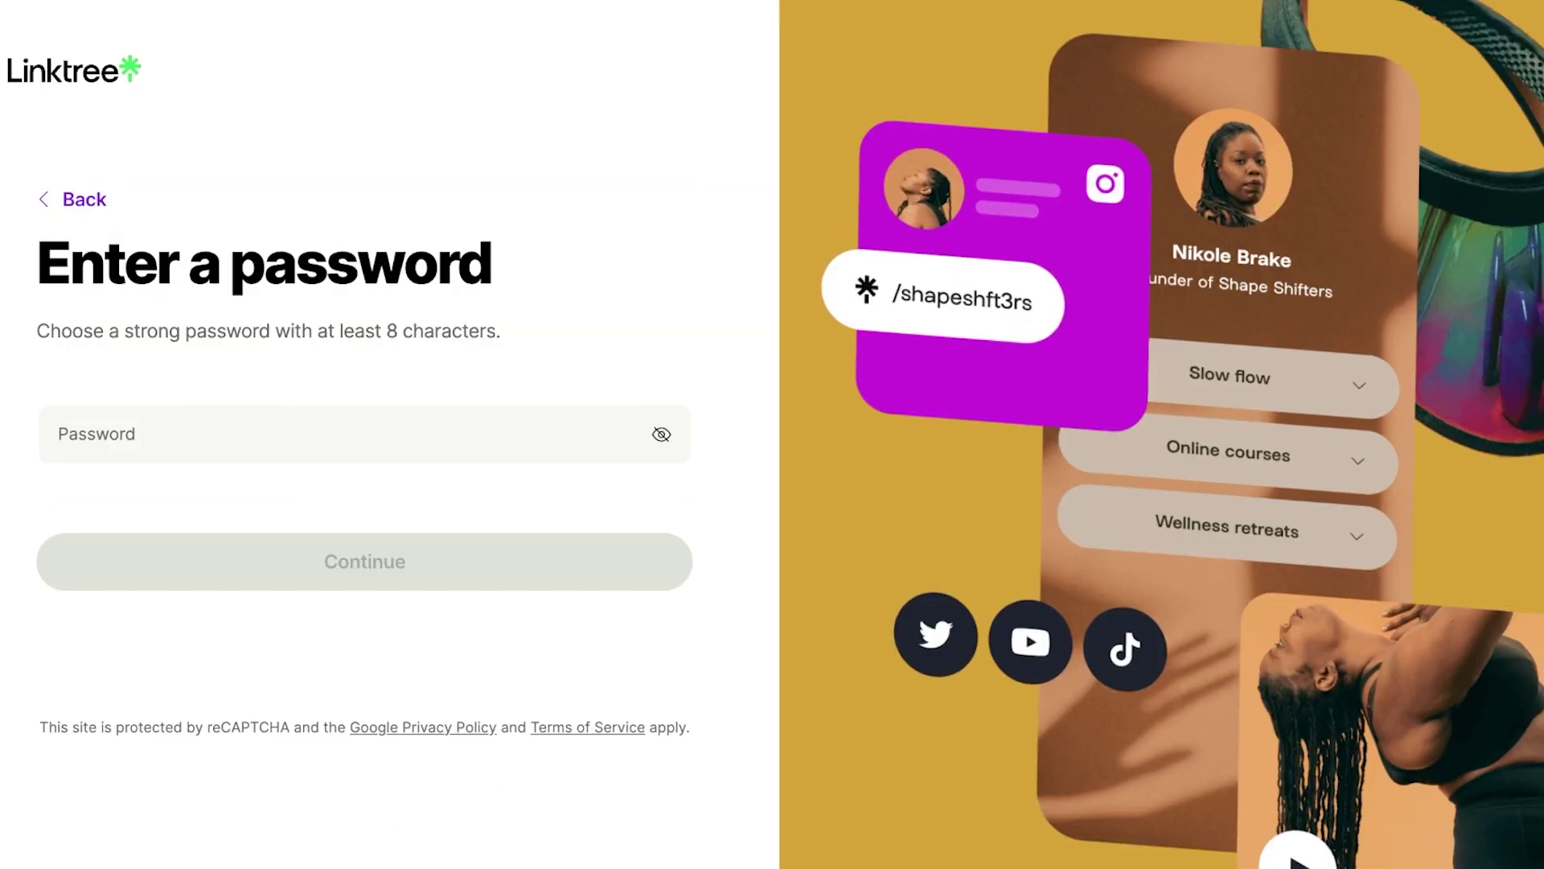
text(•••••••••)
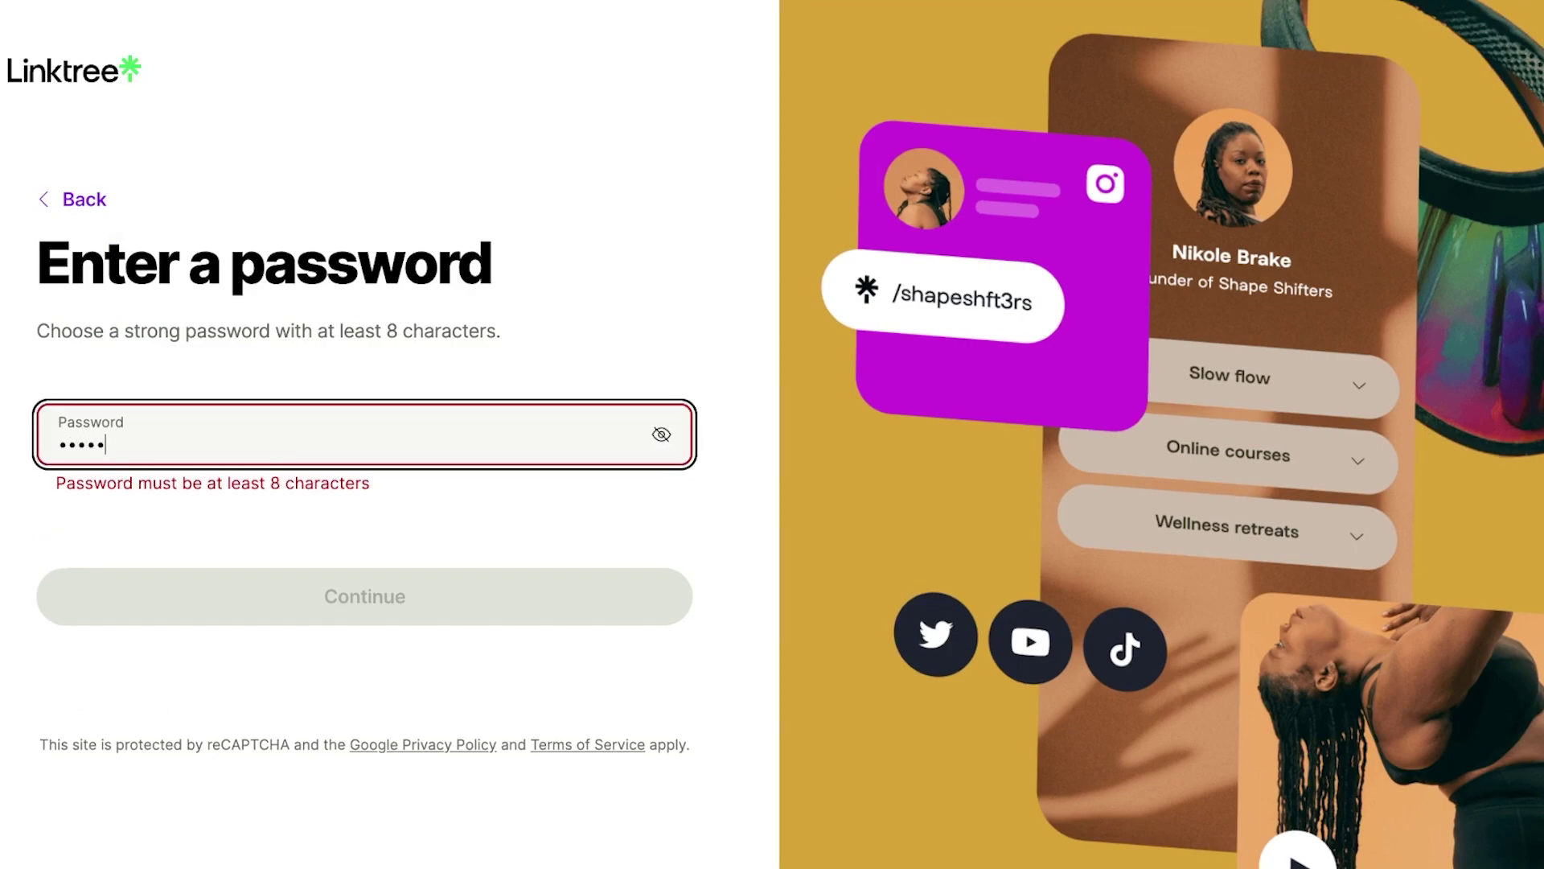
text(•)
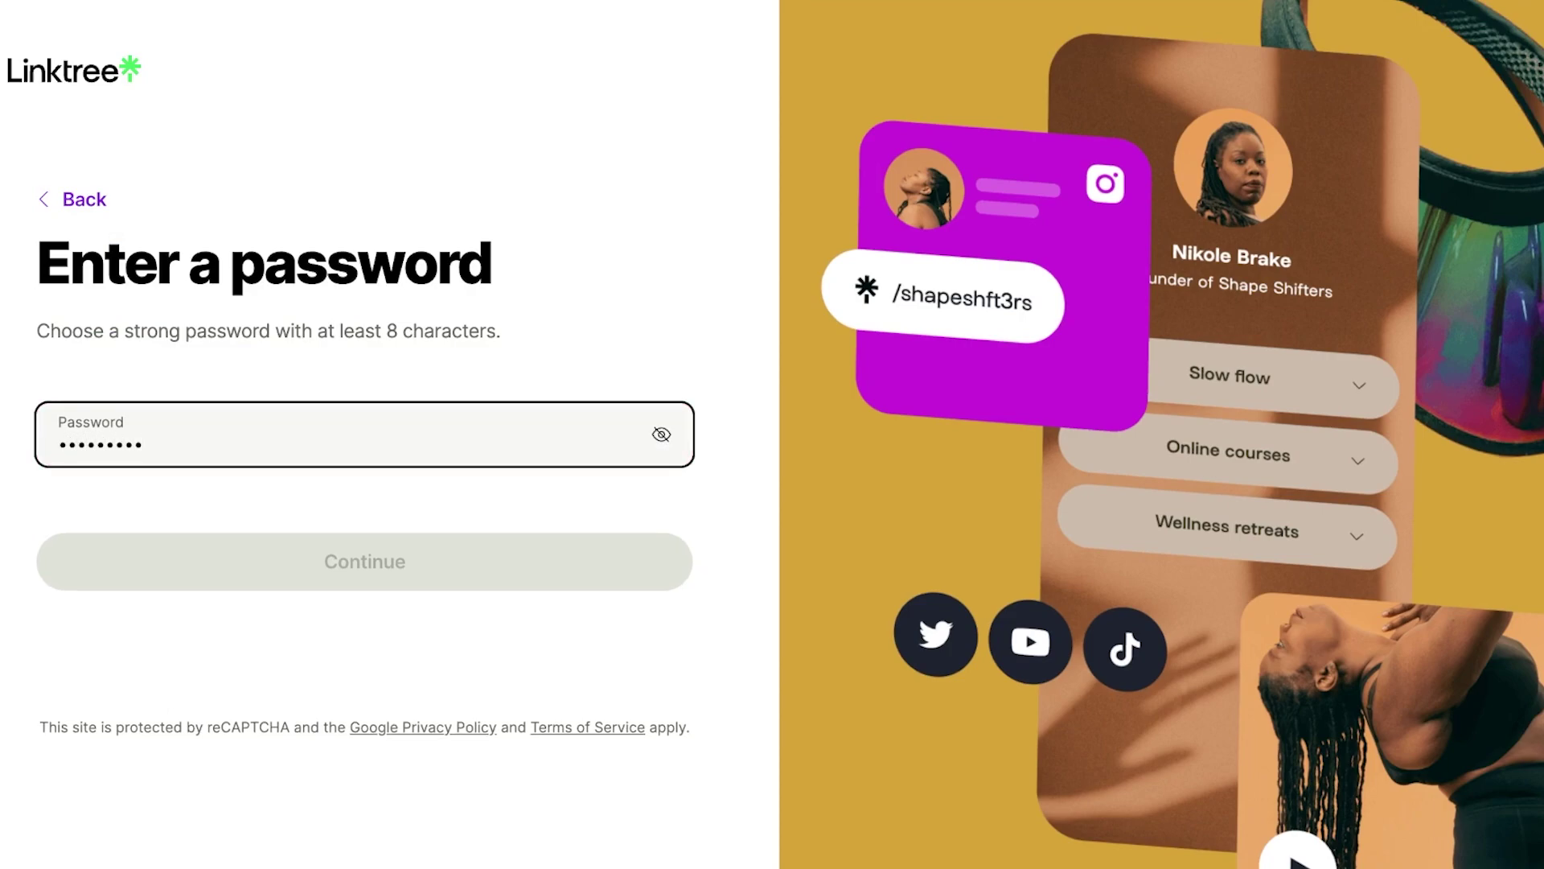
key(Return)
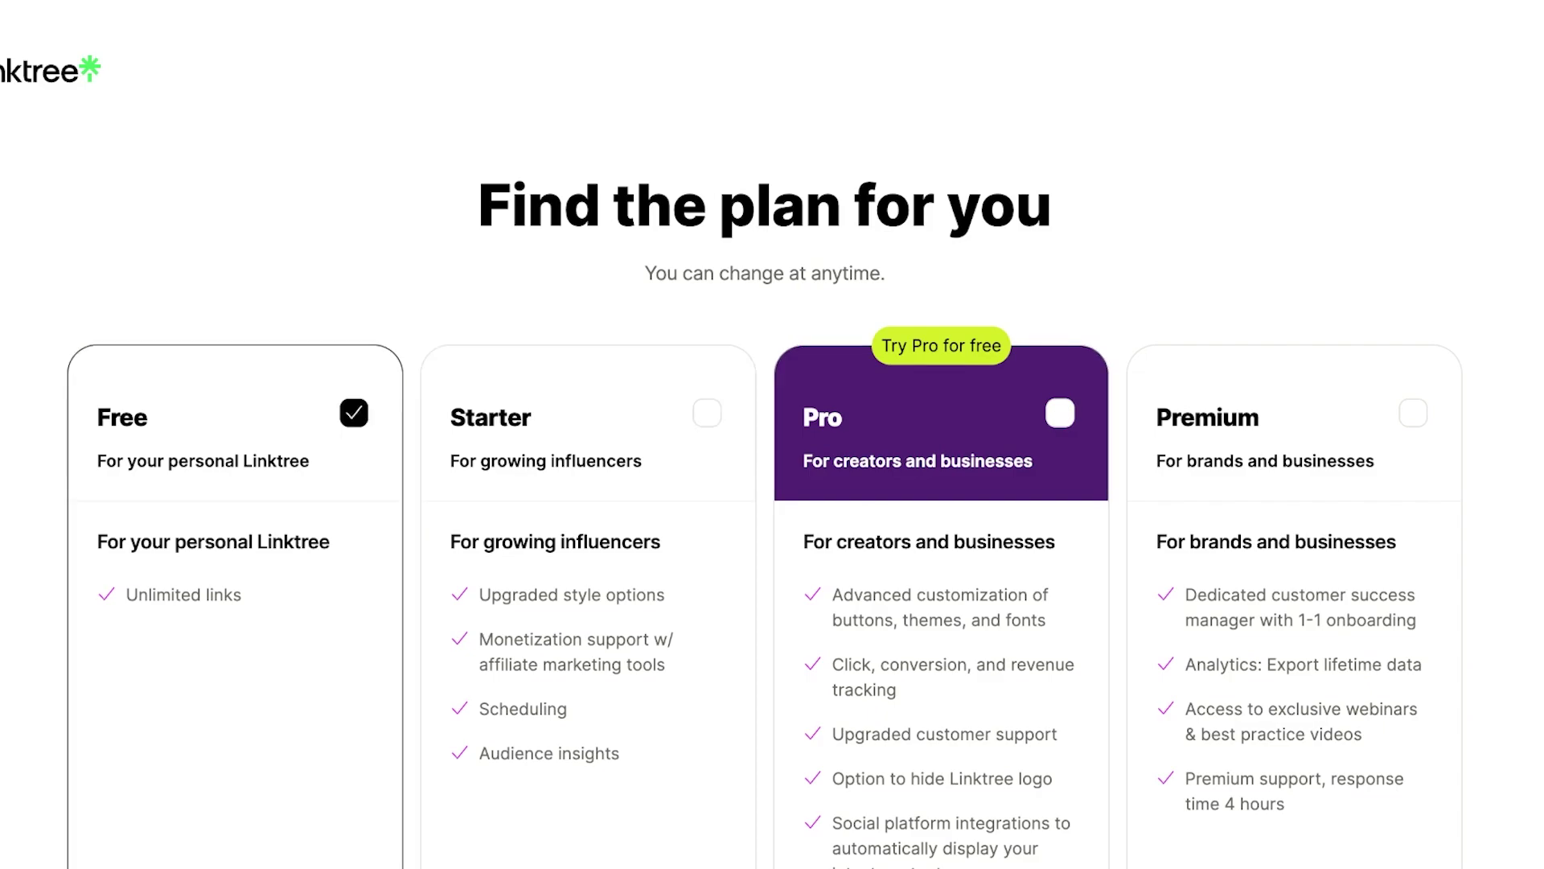
- Review the plans, keep Free selected, and reach the empty Links dashboard
scroll(772, 451, down, 2)
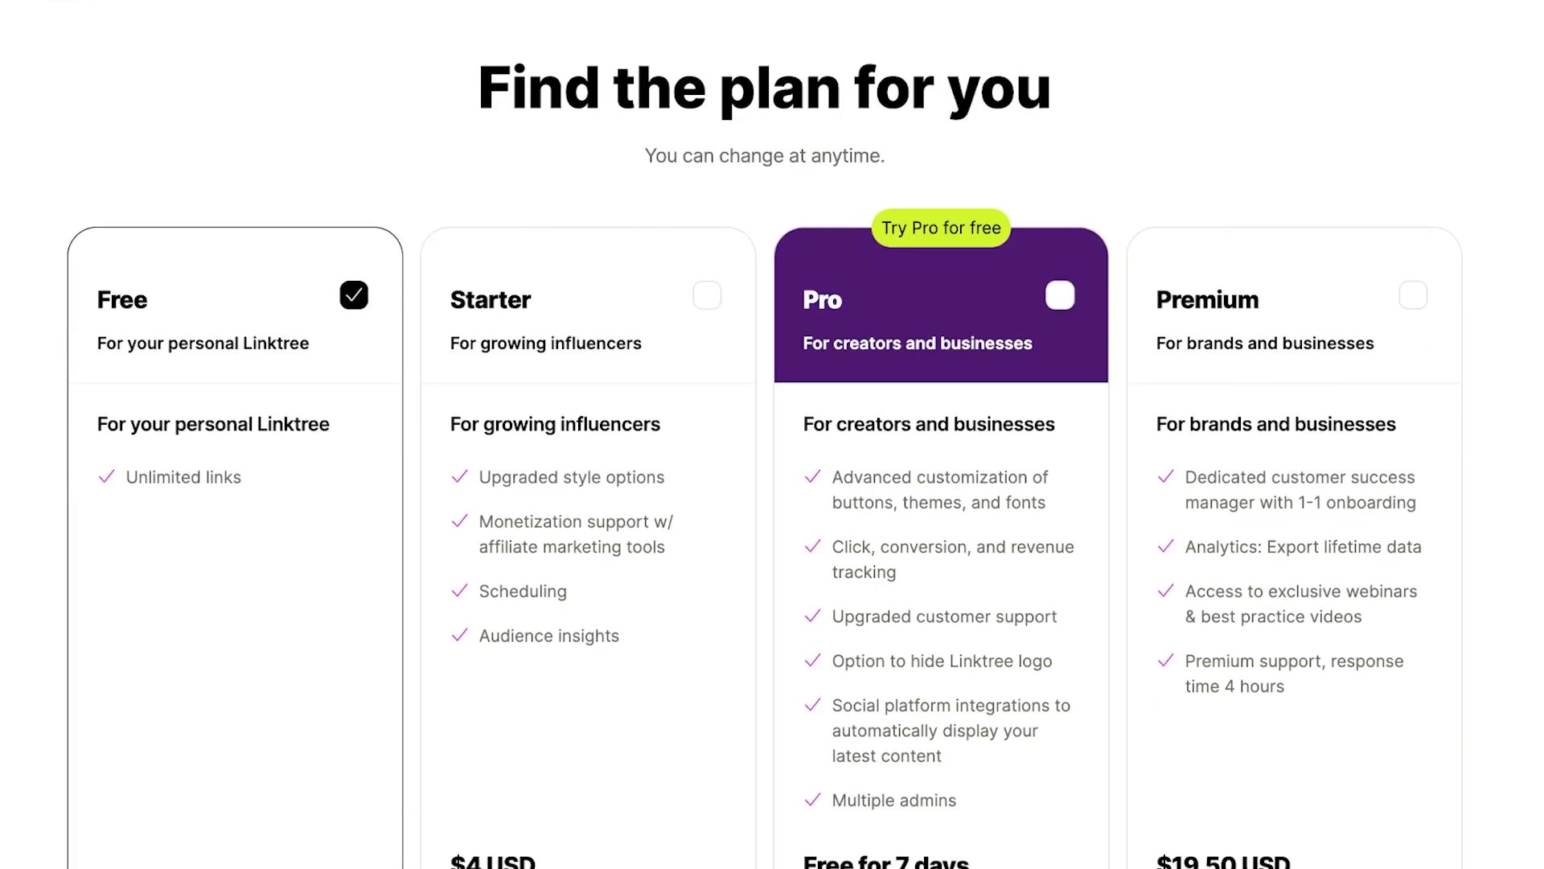
scroll(772, 451, down, 5)
scroll(772, 450, up, 3)
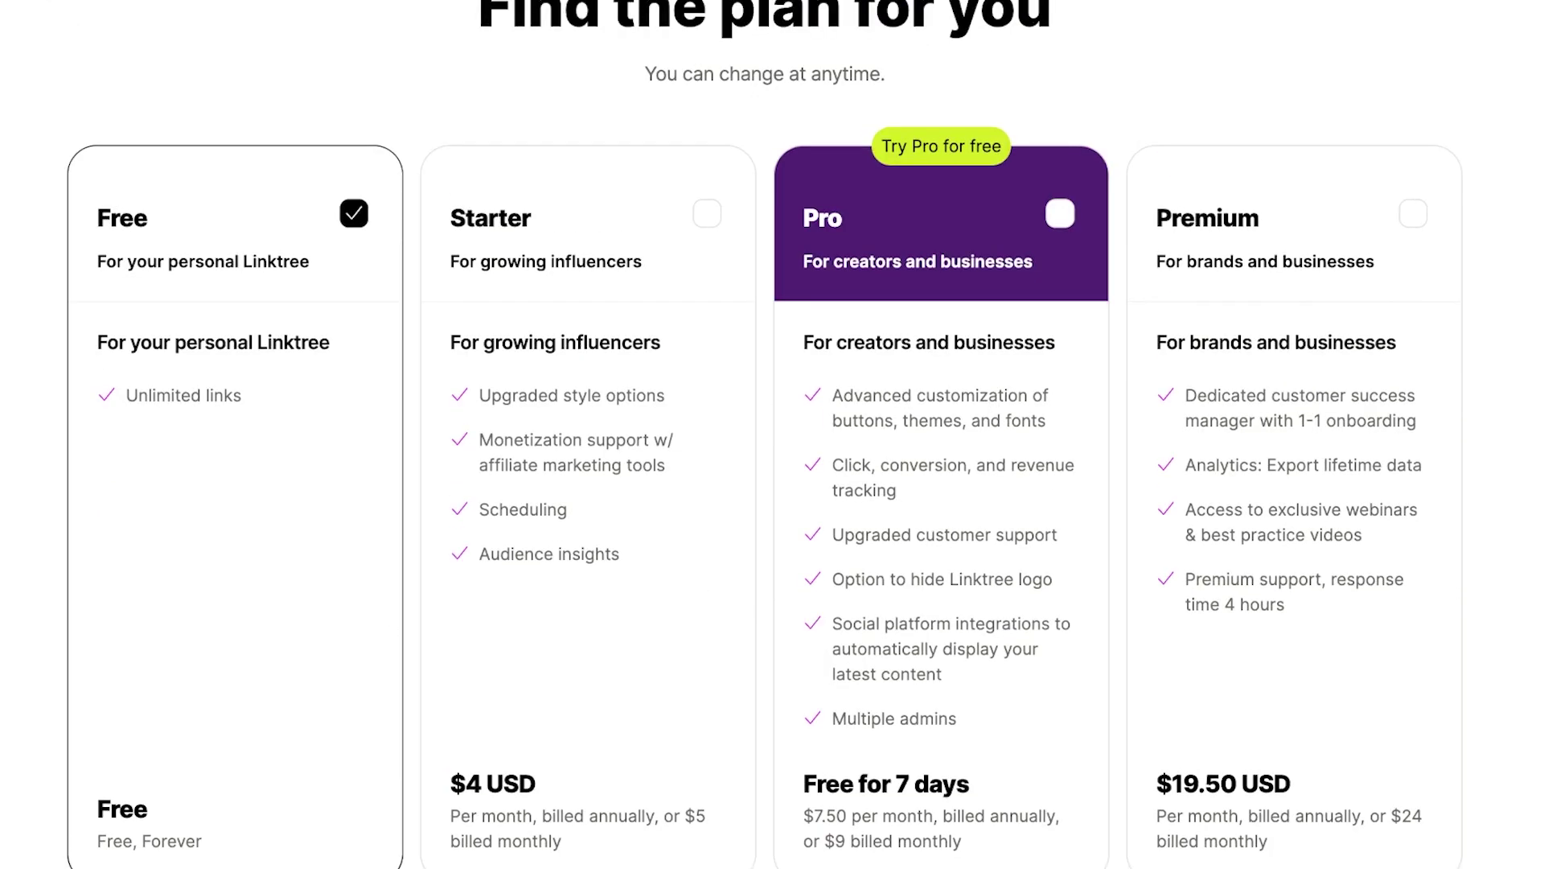
scroll(772, 451, down, 3)
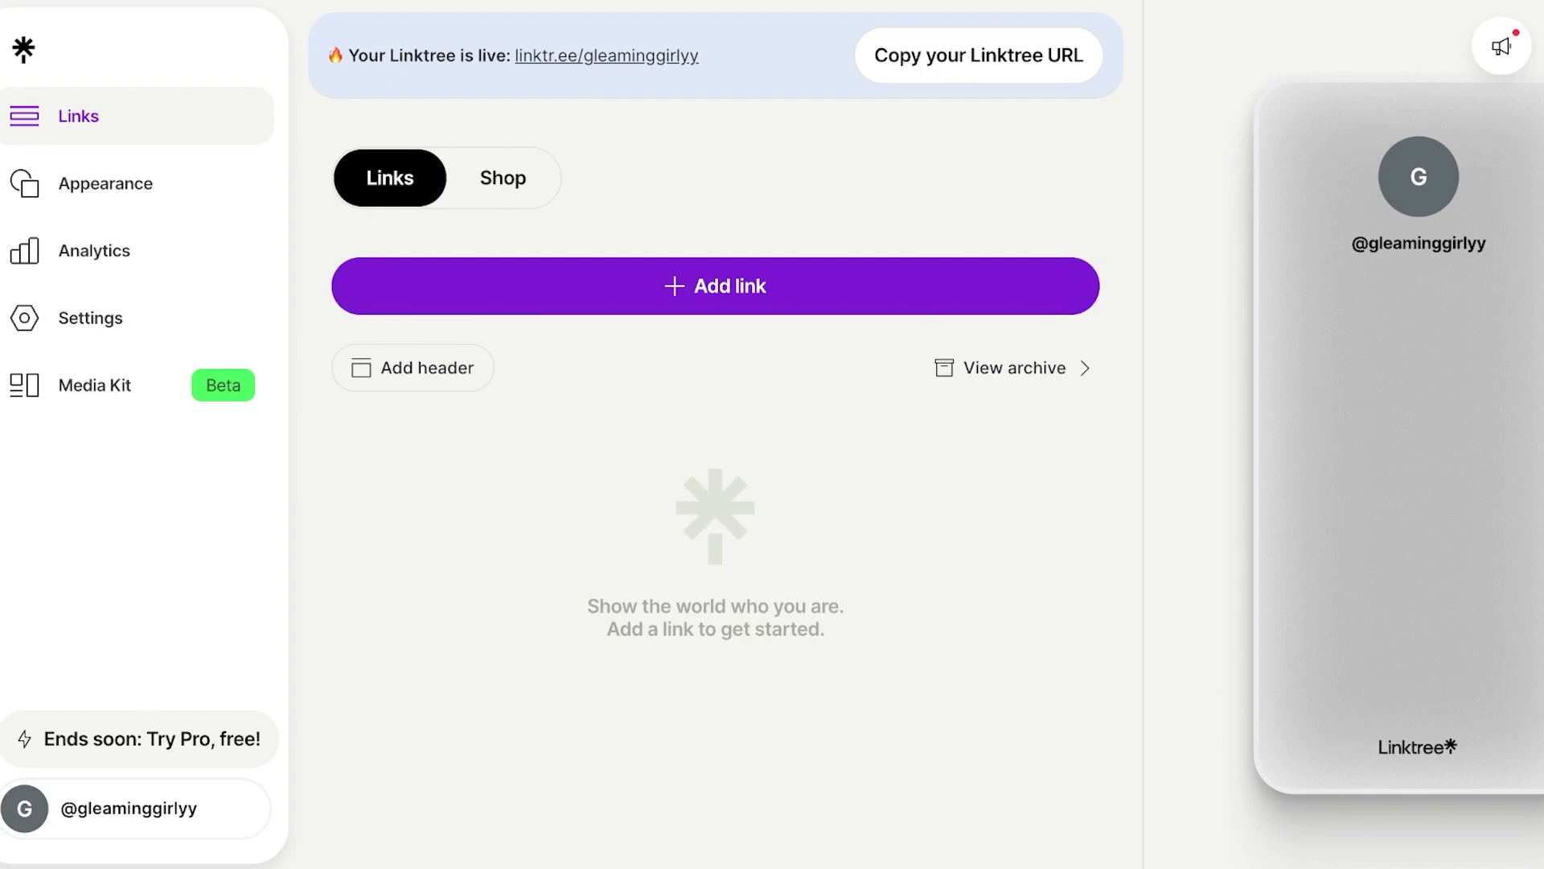
- Add an Instagram app link from the full list of apps
click(715, 285)
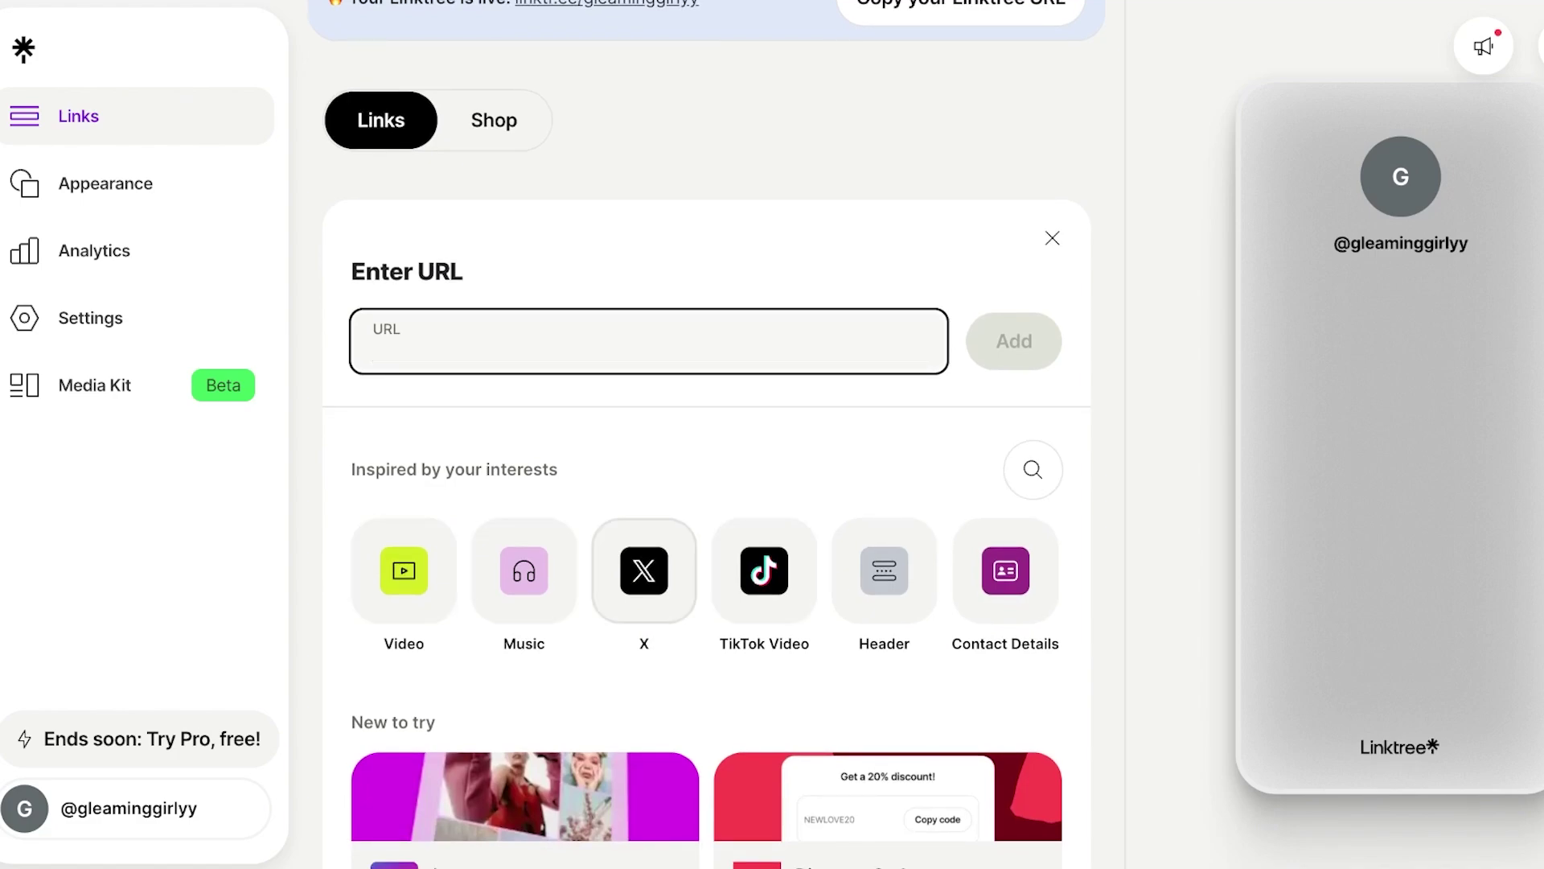
scroll(706, 482, down, 7)
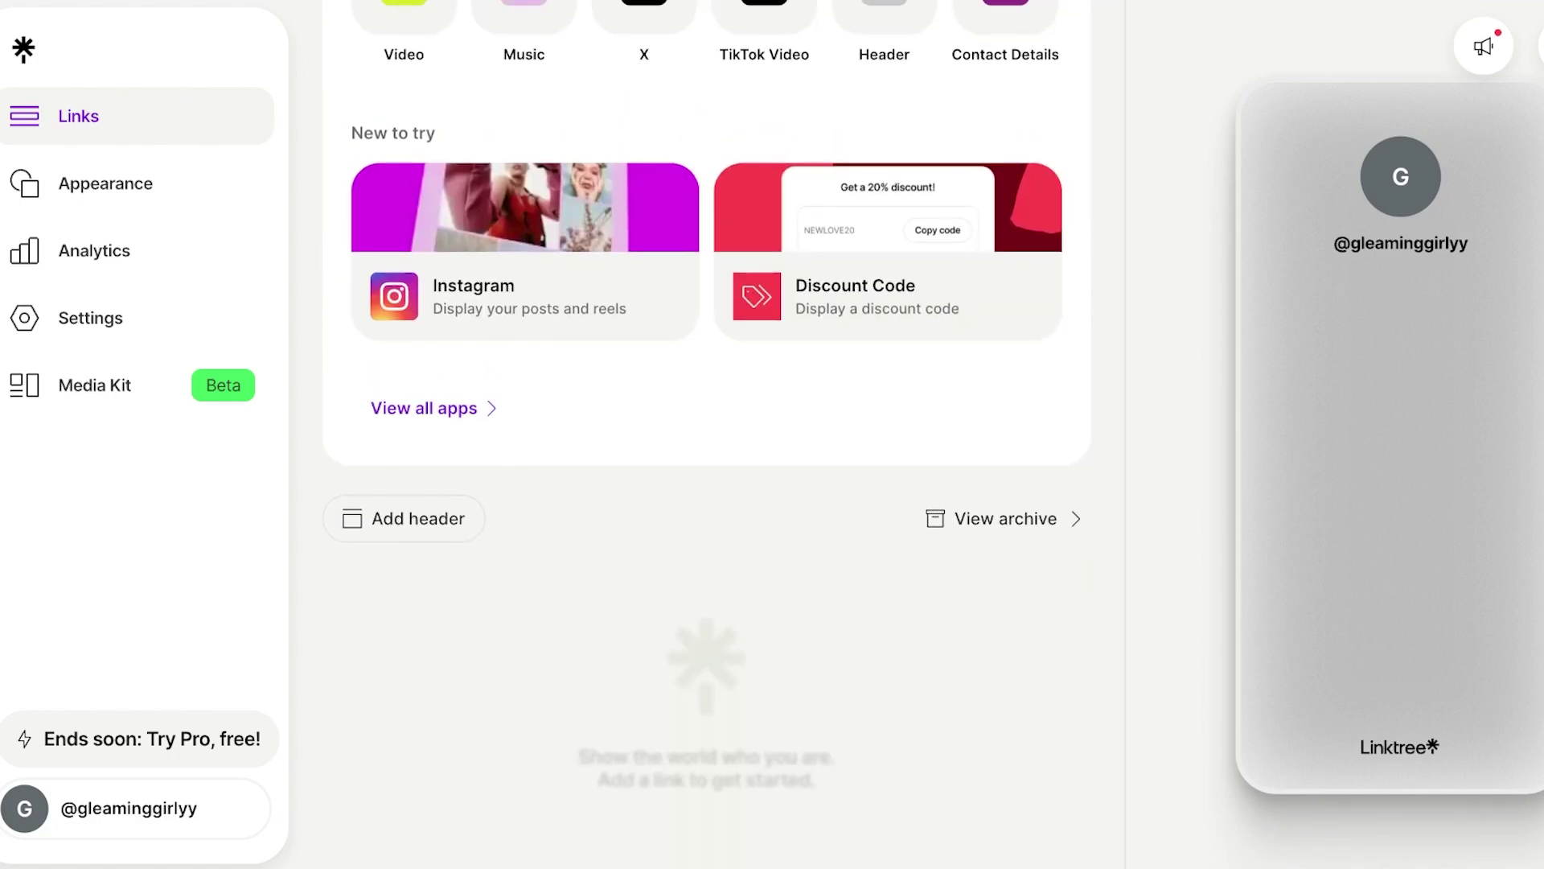
click(426, 408)
scroll(749, 362, down, 10)
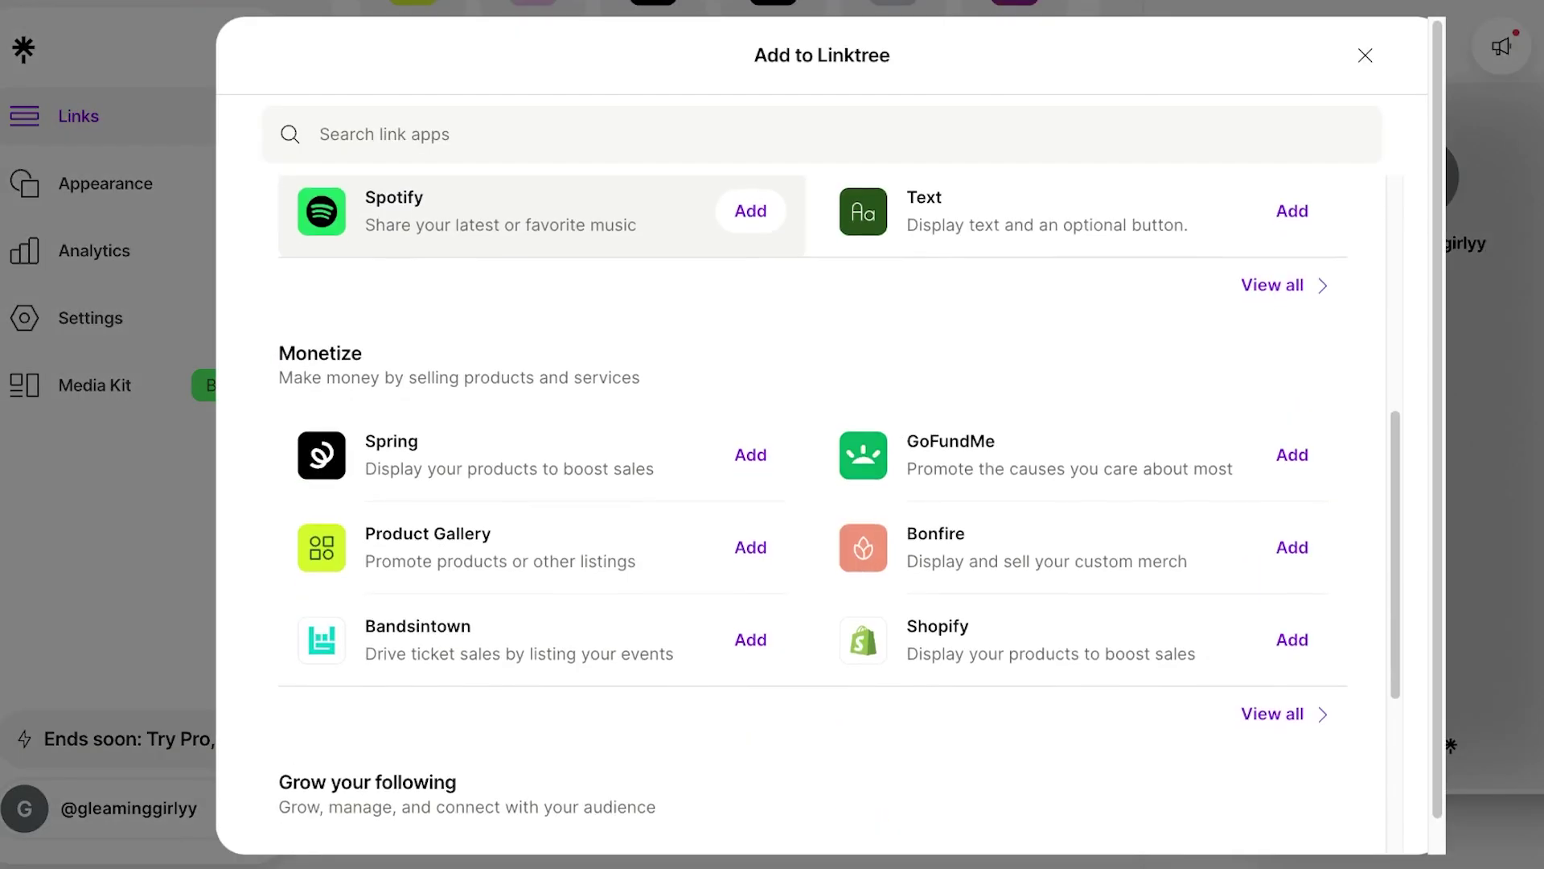
scroll(749, 362, up, 8)
scroll(749, 362, up, 2)
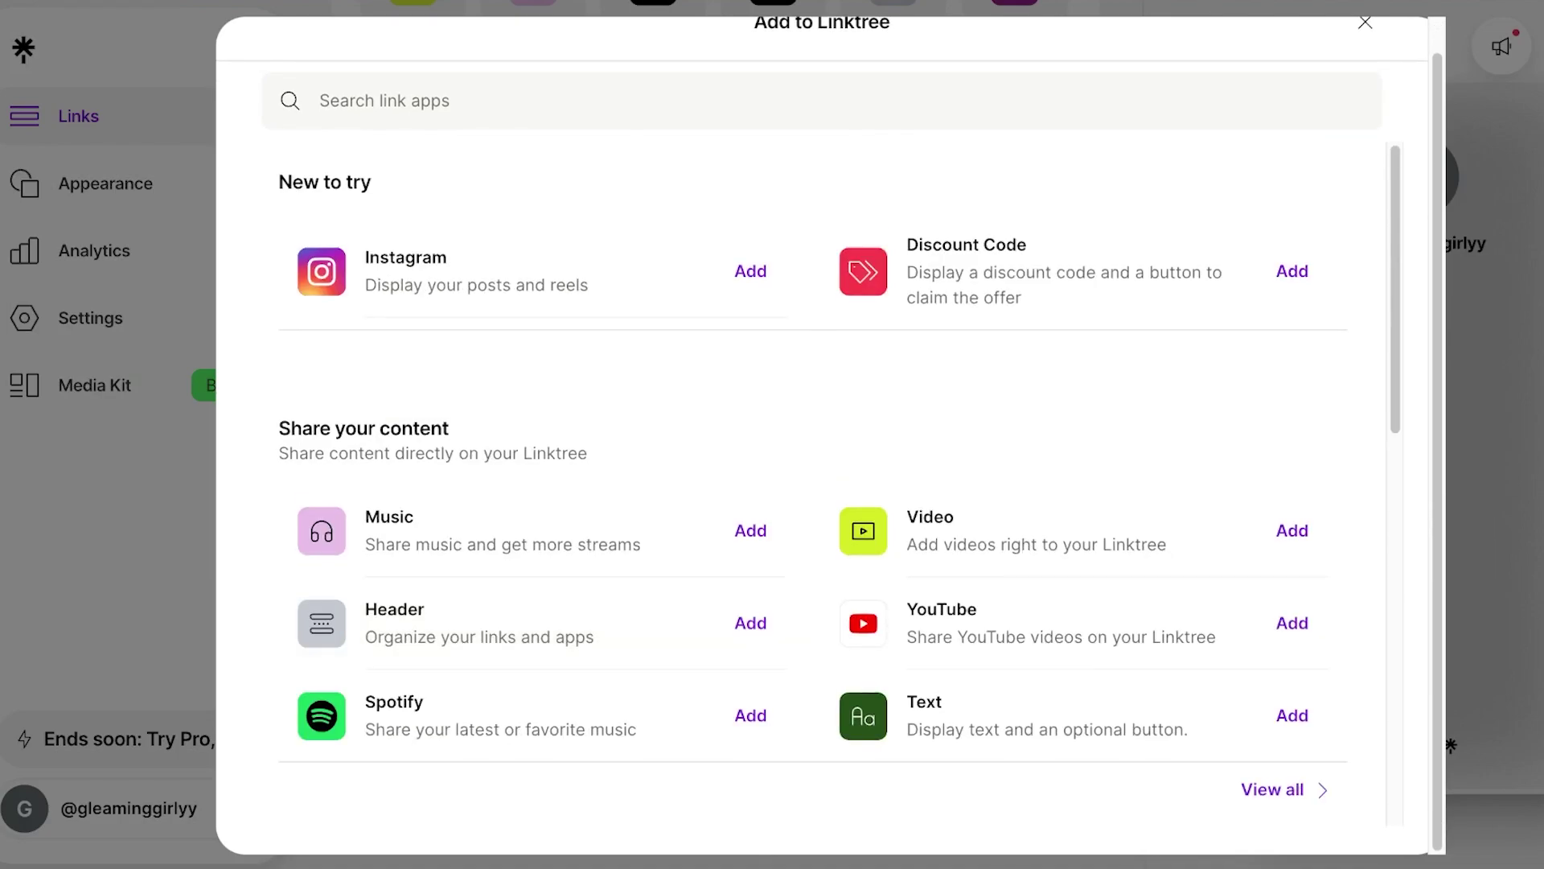
click(748, 269)
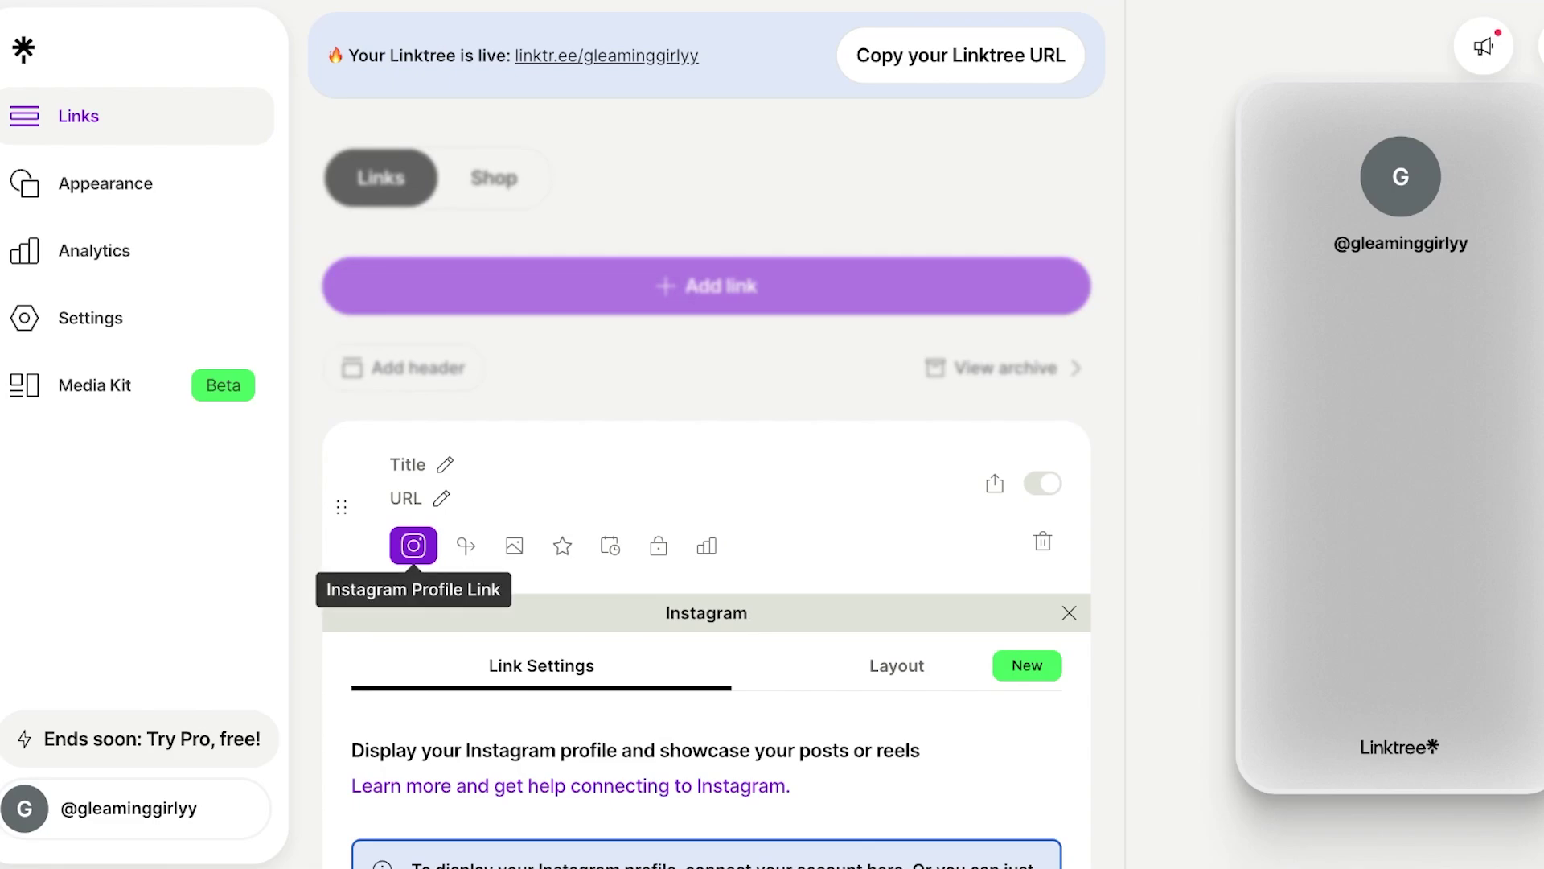
- Title the new link 'Instagram' and move on to its URL field
click(391, 464)
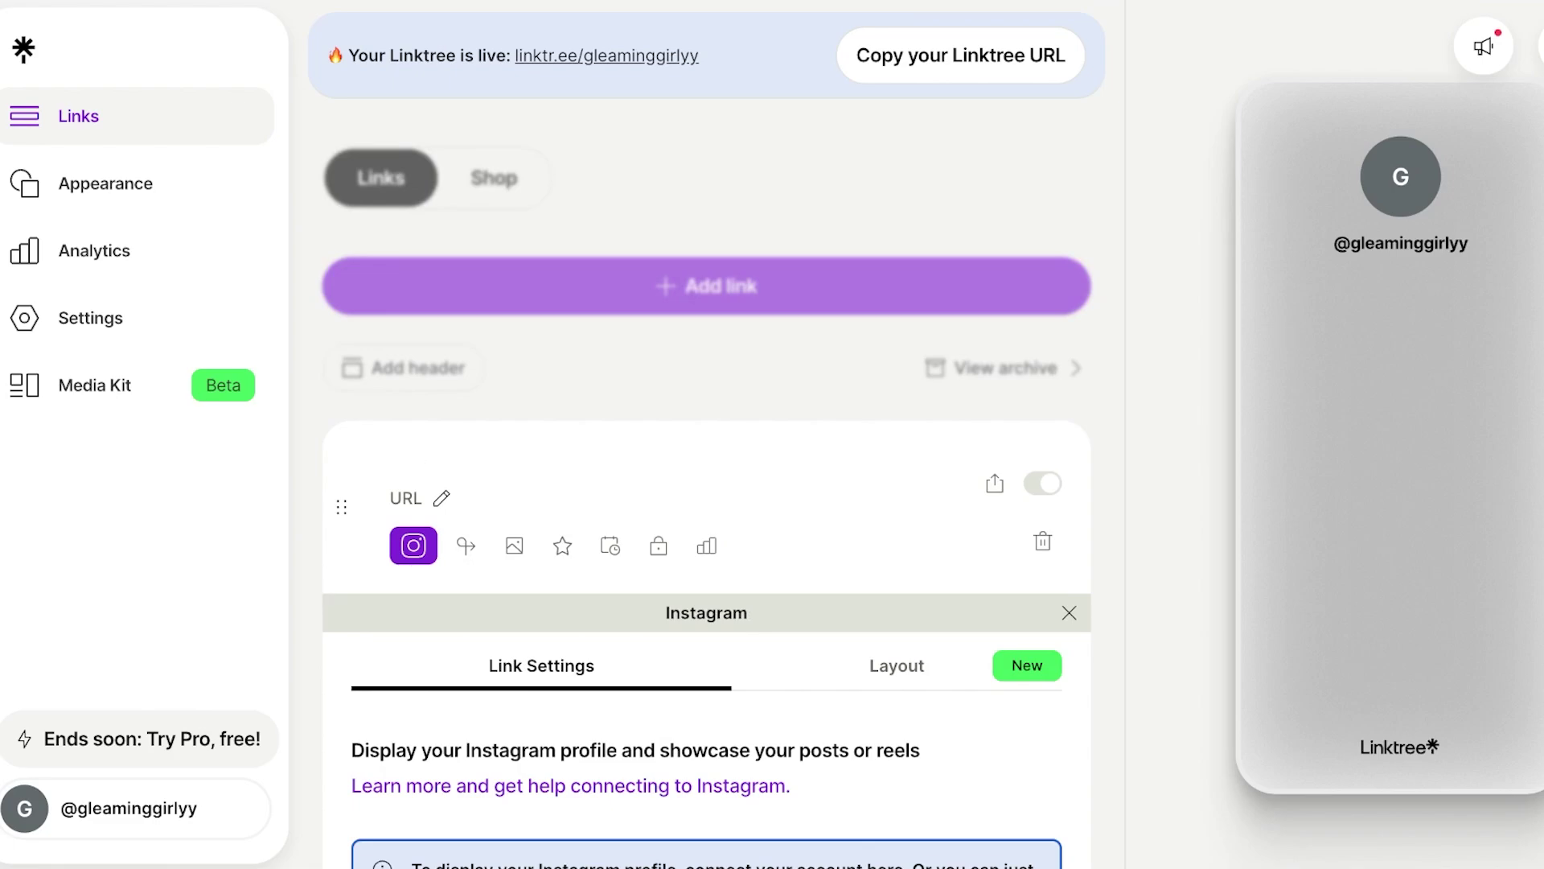
text(A)
key(BackSpace)
text(Instagram)
key(Tab)
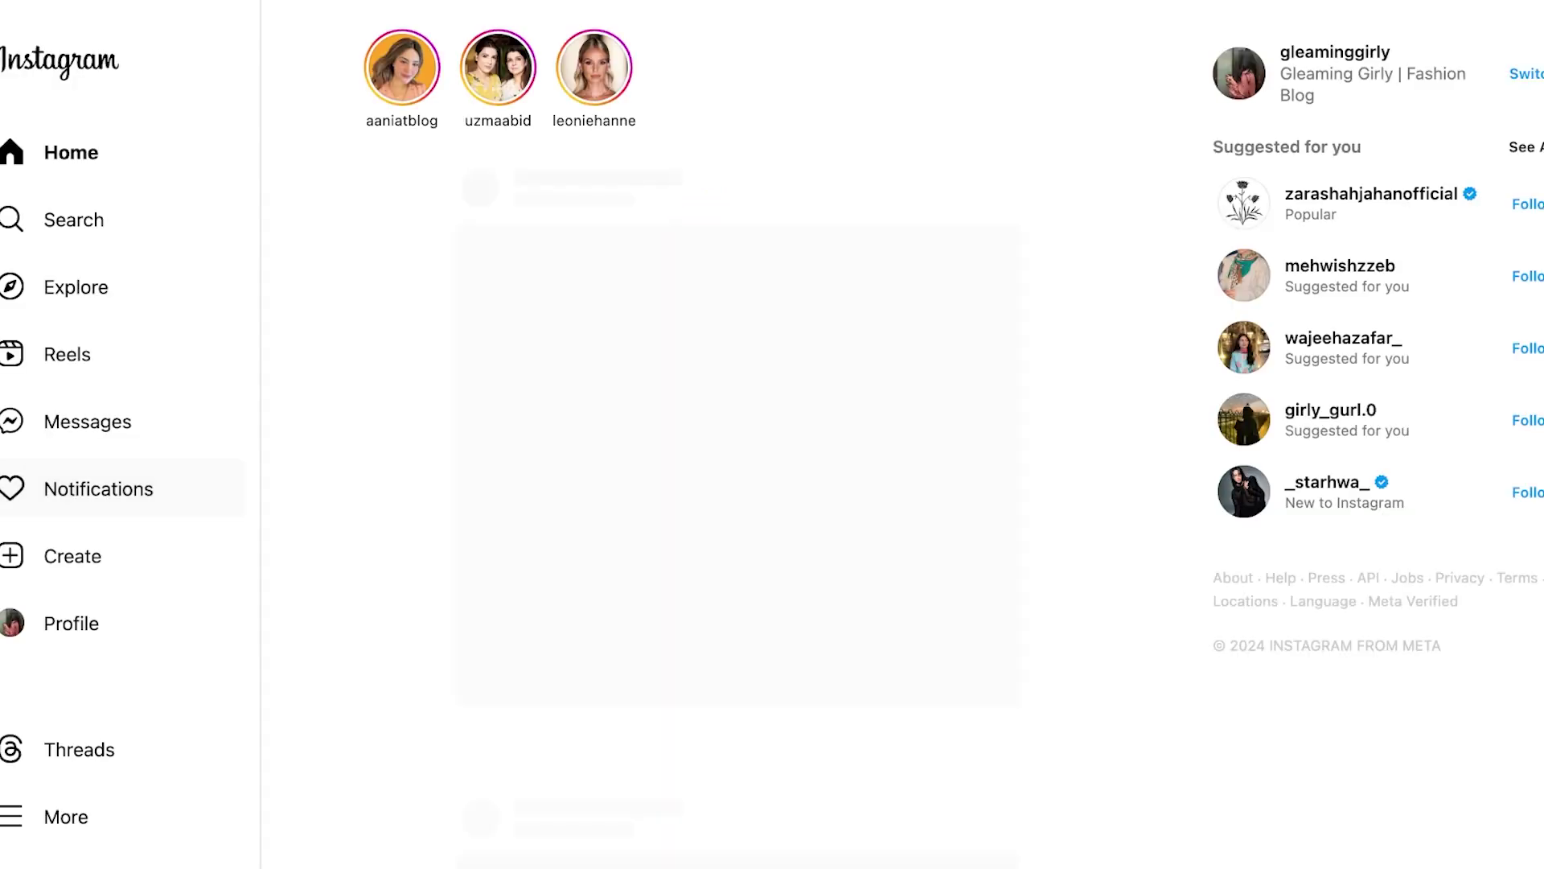
- Open the account's profile page from Instagram's left sidebar
click(74, 623)
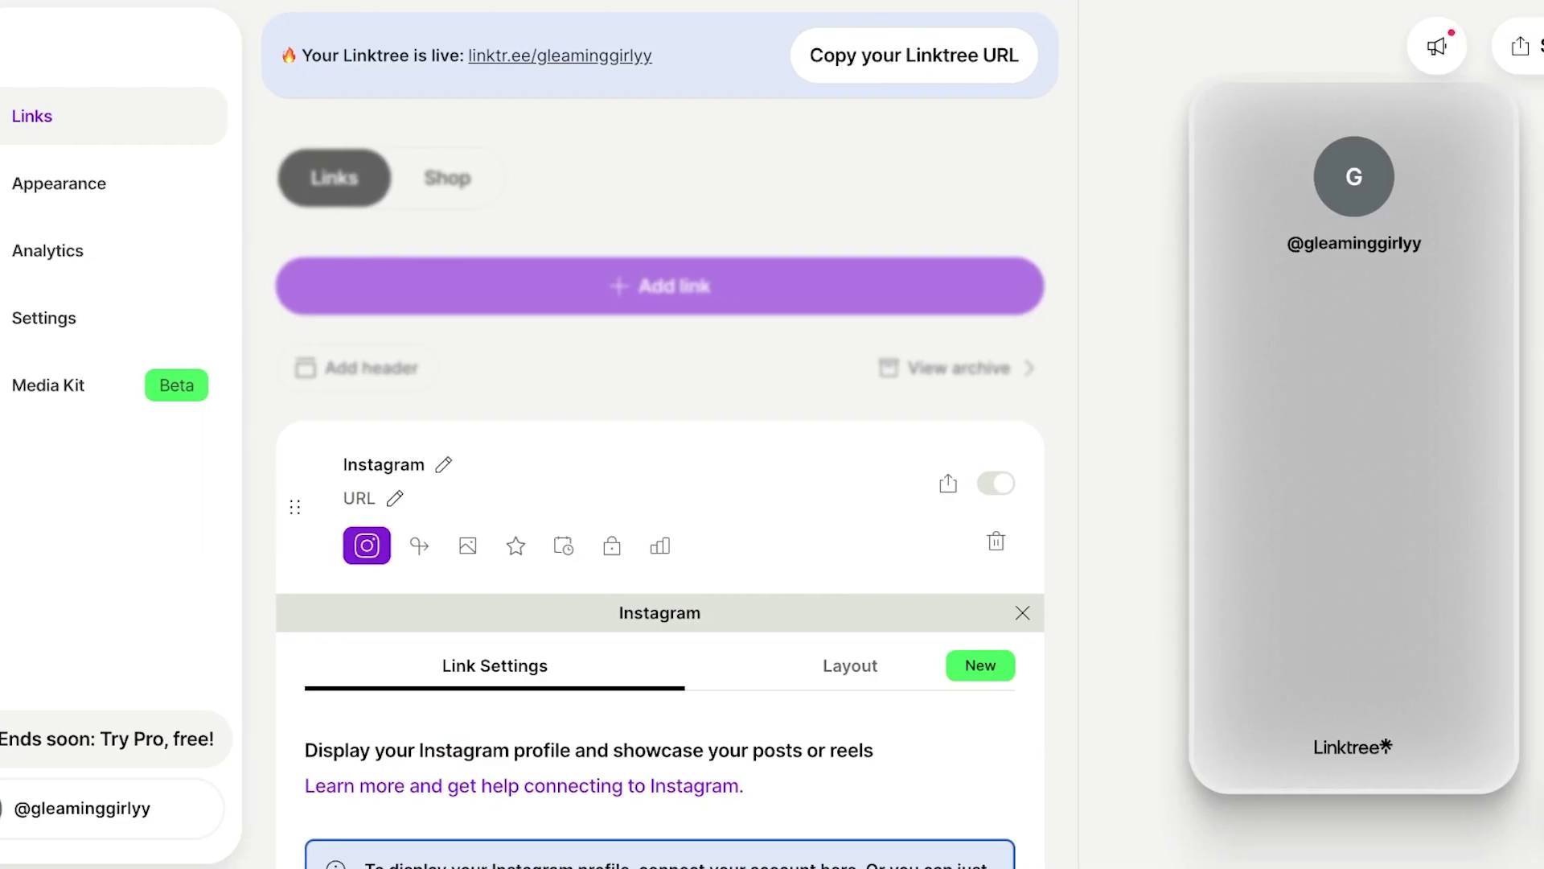
- Paste the Instagram profile URL into the link and show its Layout options
click(274, 498)
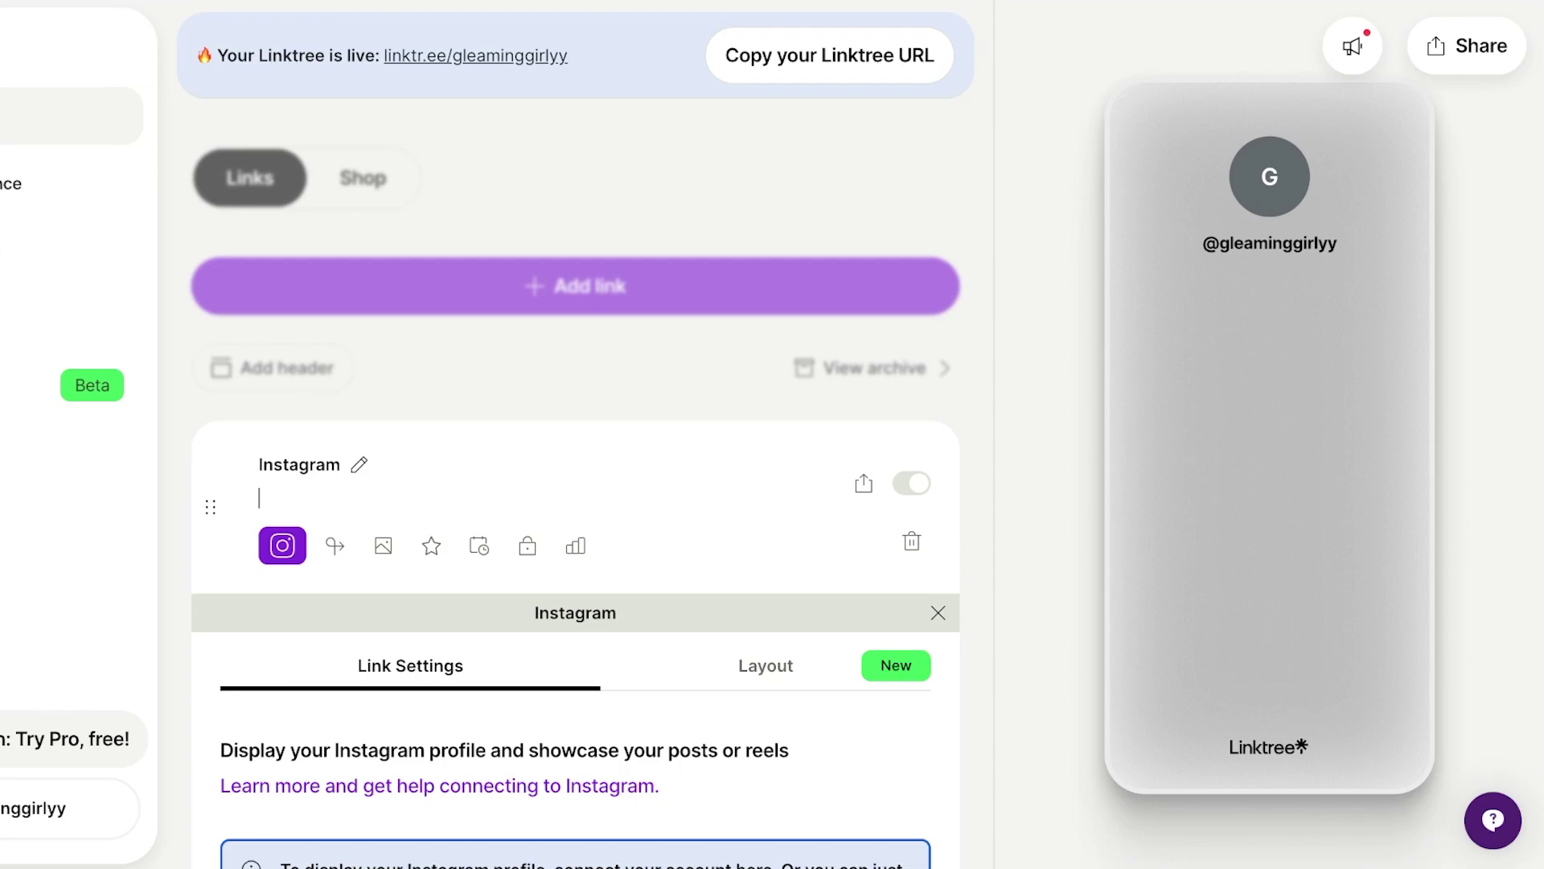
text(https://www.instagram.com/gleaminggirly/)
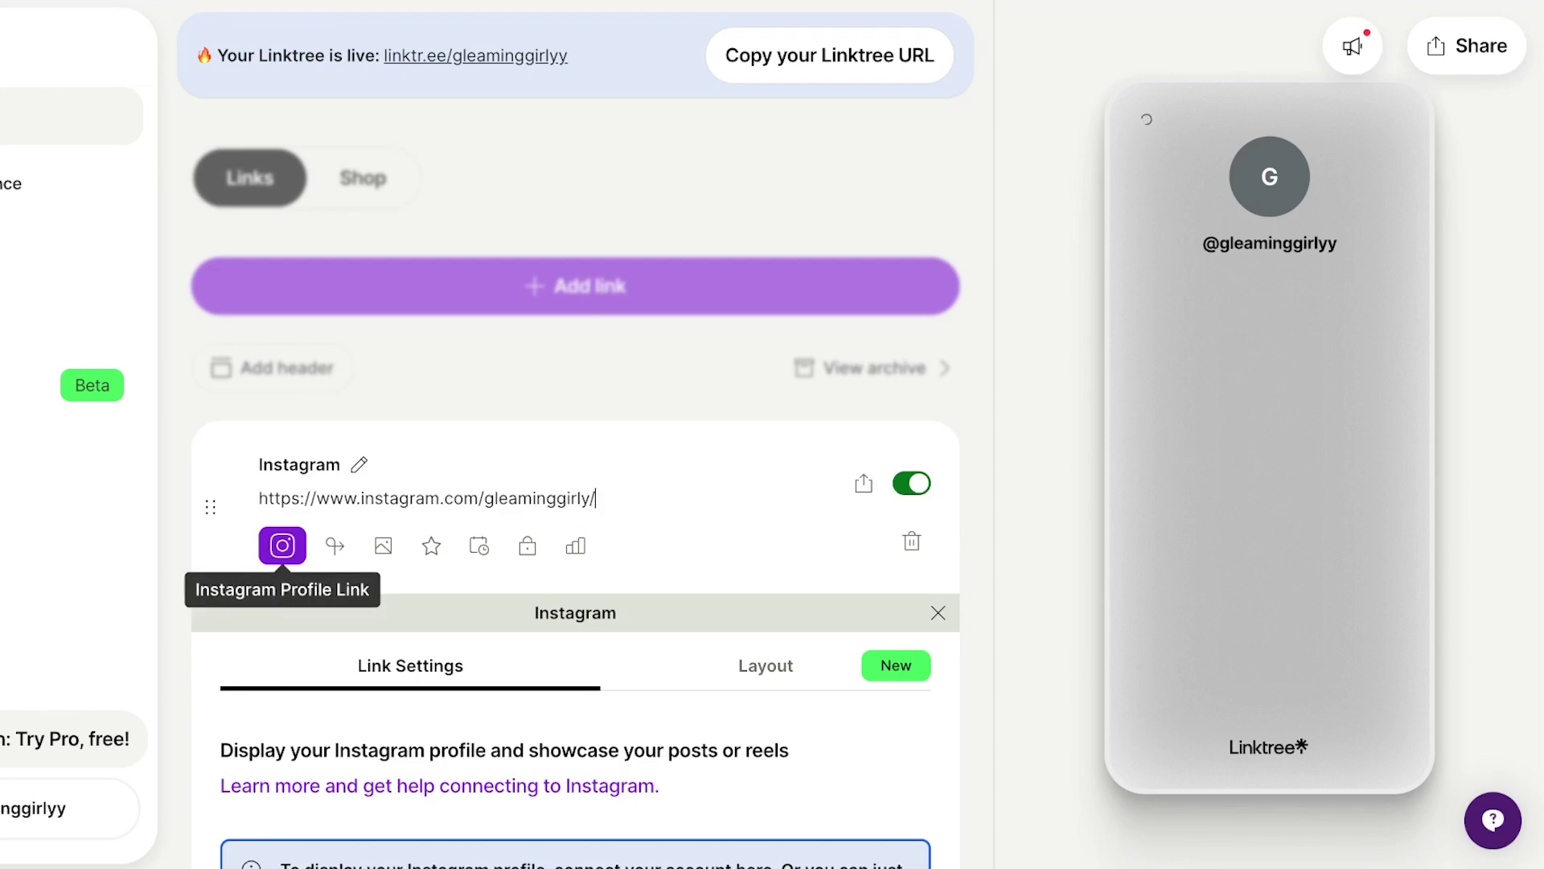
scroll(282, 531, down, 3)
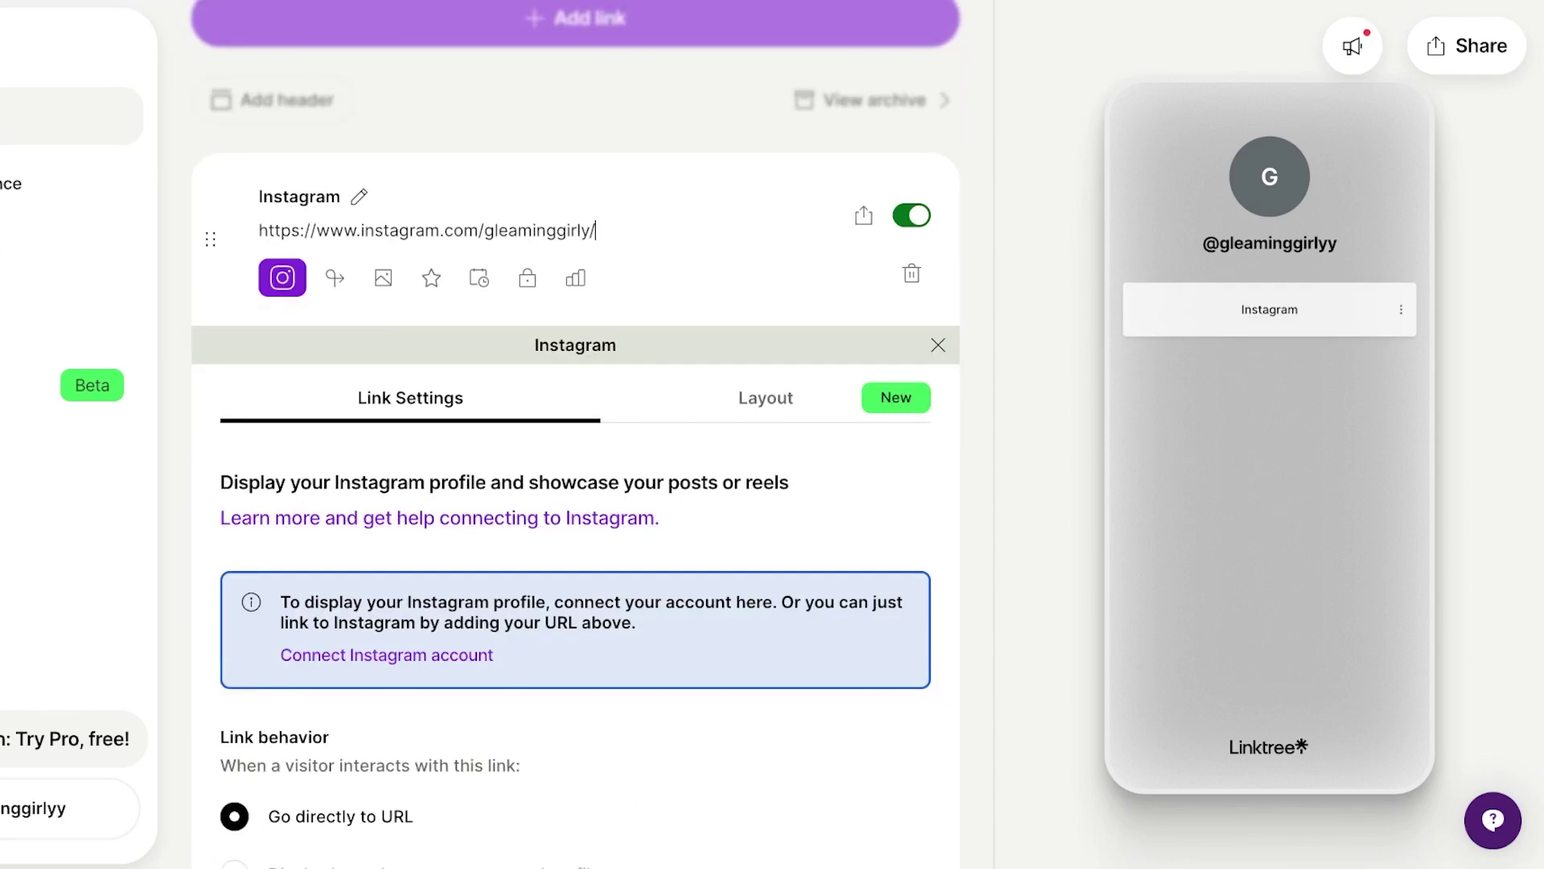
scroll(575, 482, down, 2)
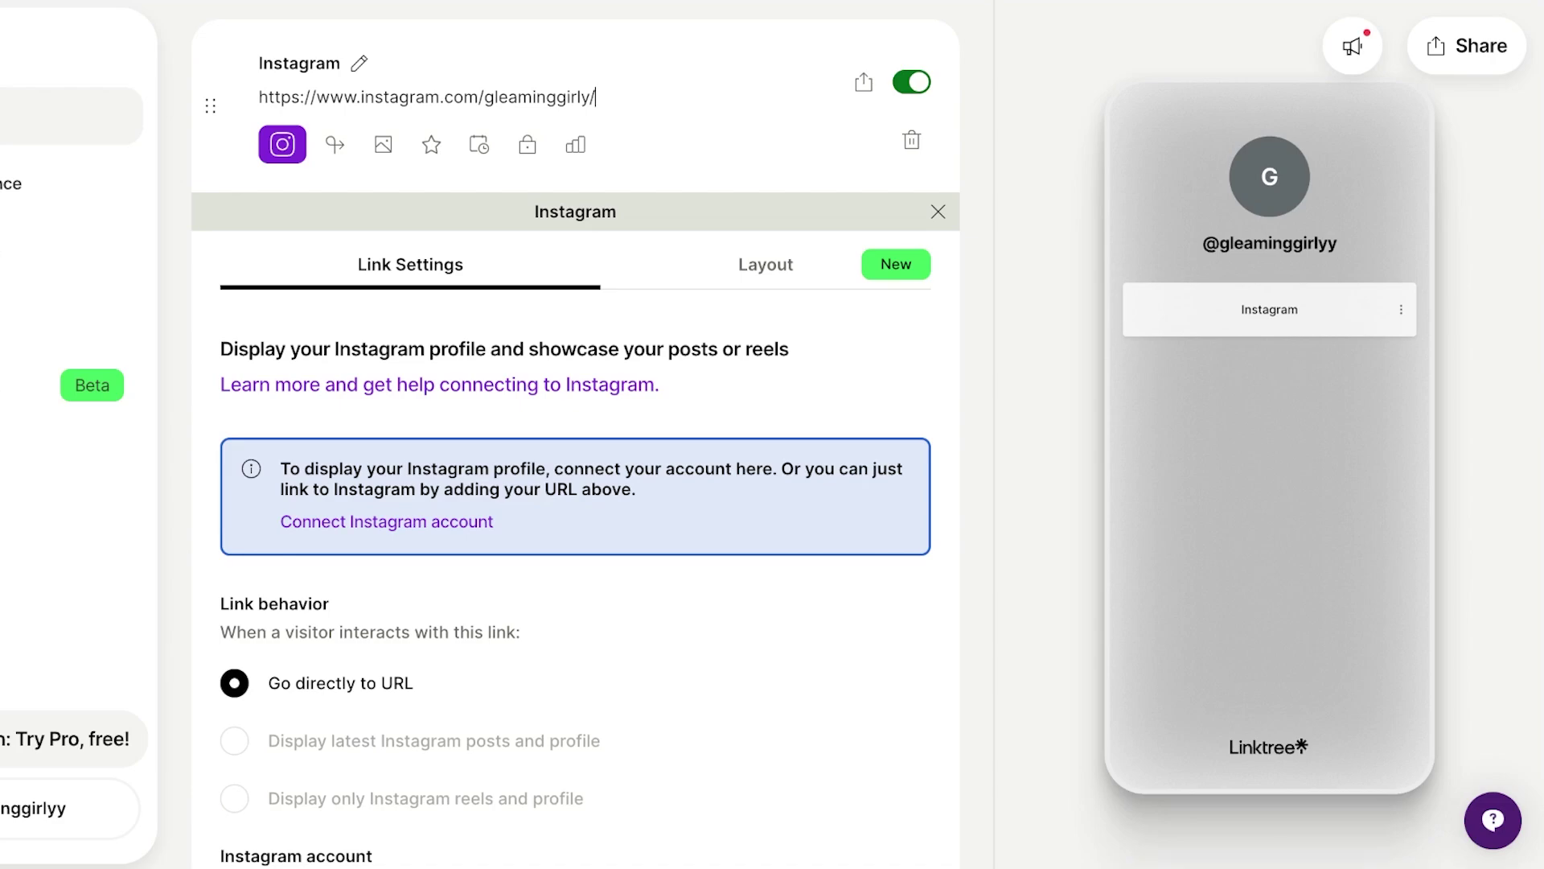
scroll(575, 435, down, 2)
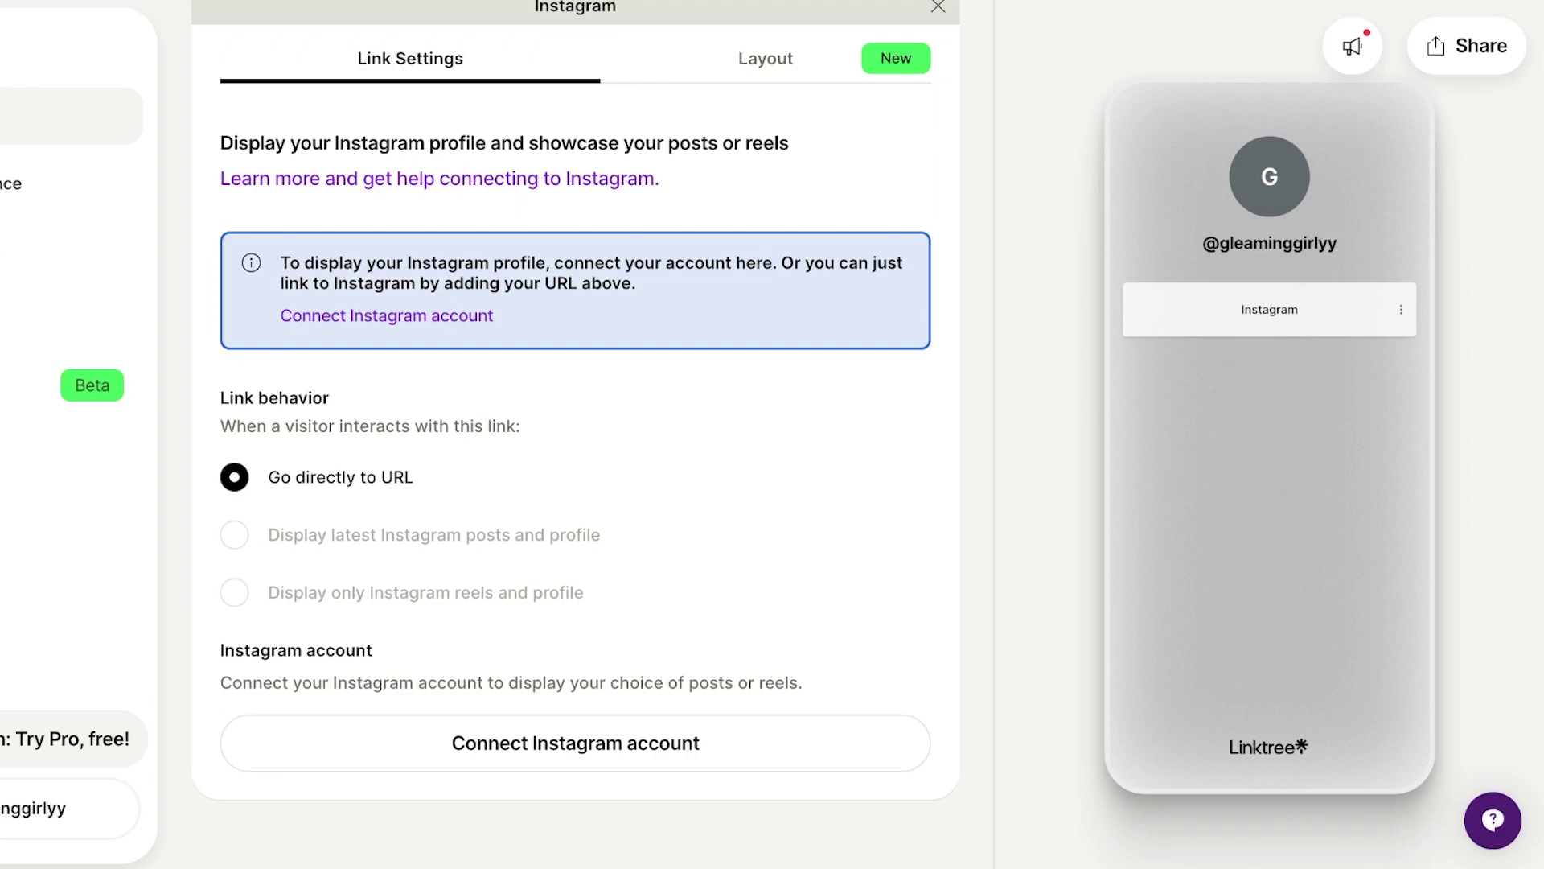
scroll(575, 435, up, 3)
click(766, 321)
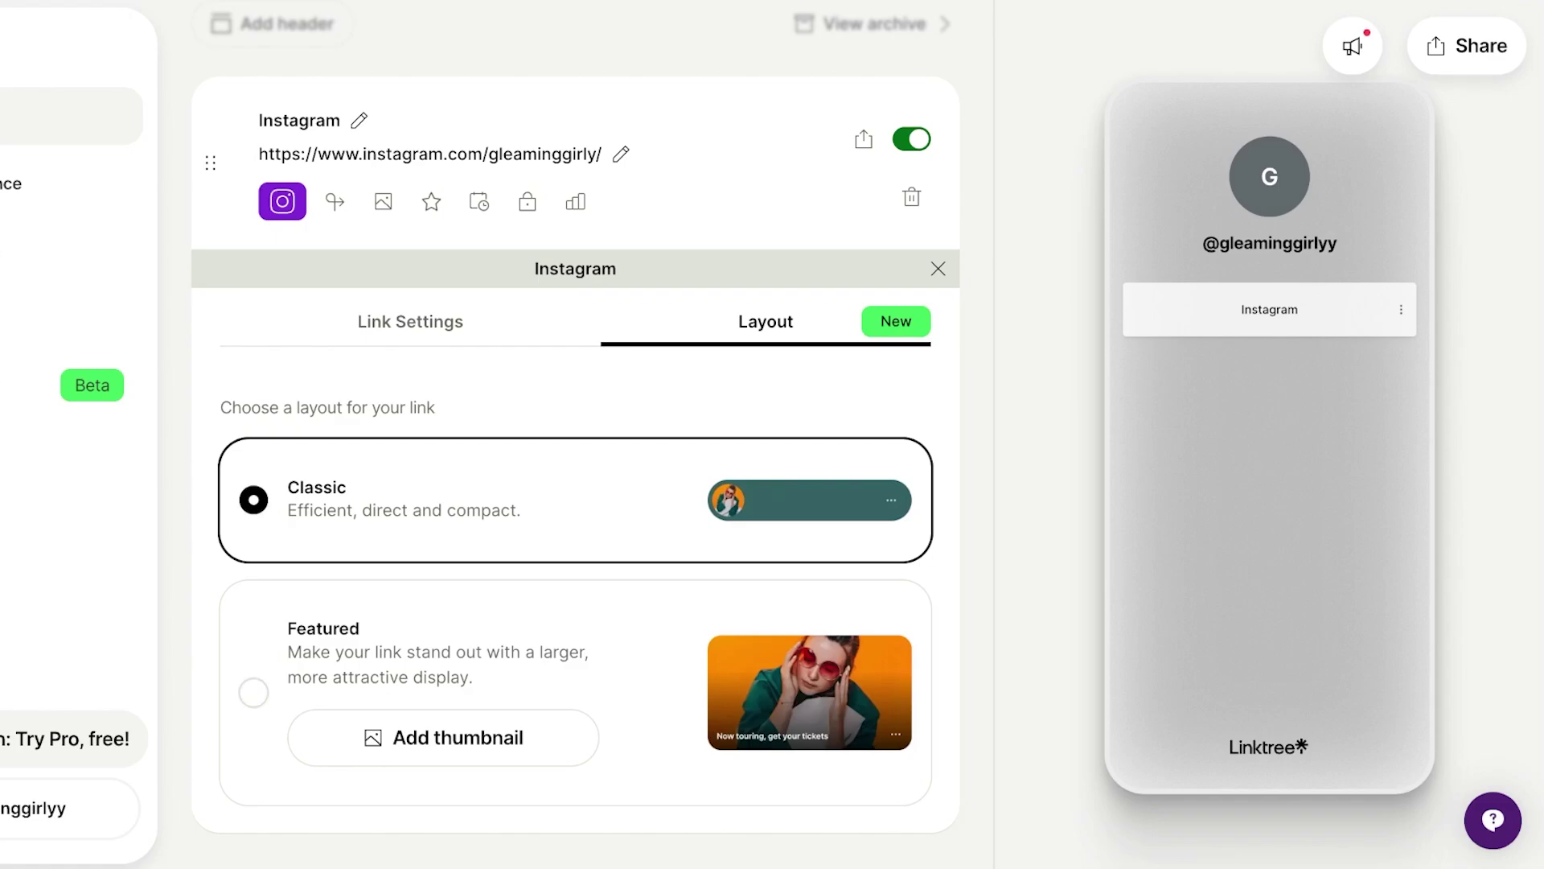
- Choose the Featured layout for the Instagram link
click(253, 692)
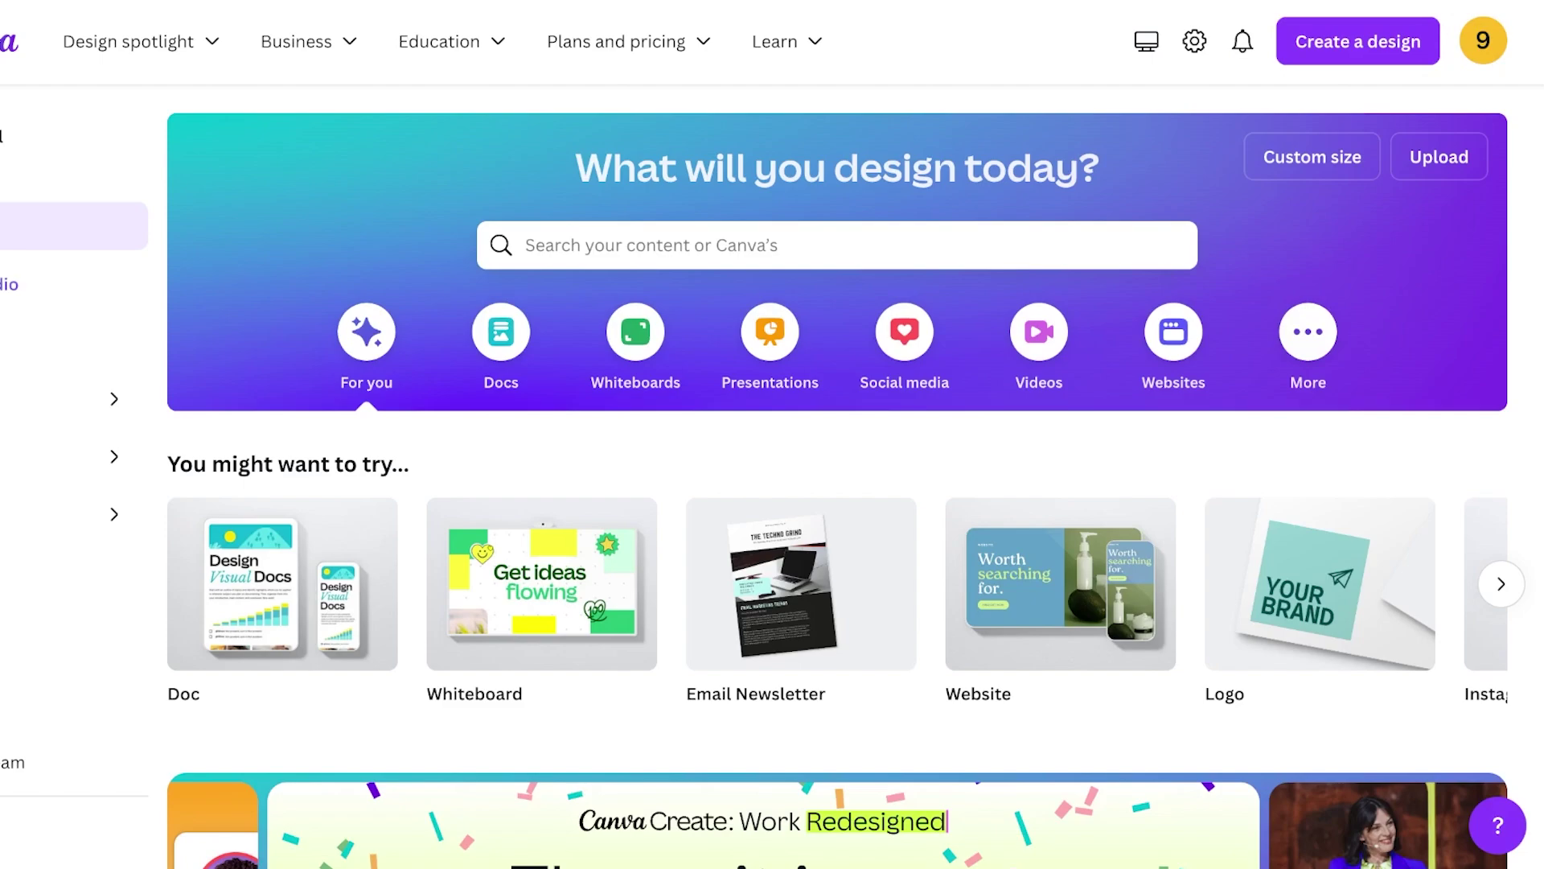
- Put the cursor in Canva's 'What will you design today?' search box
click(885, 246)
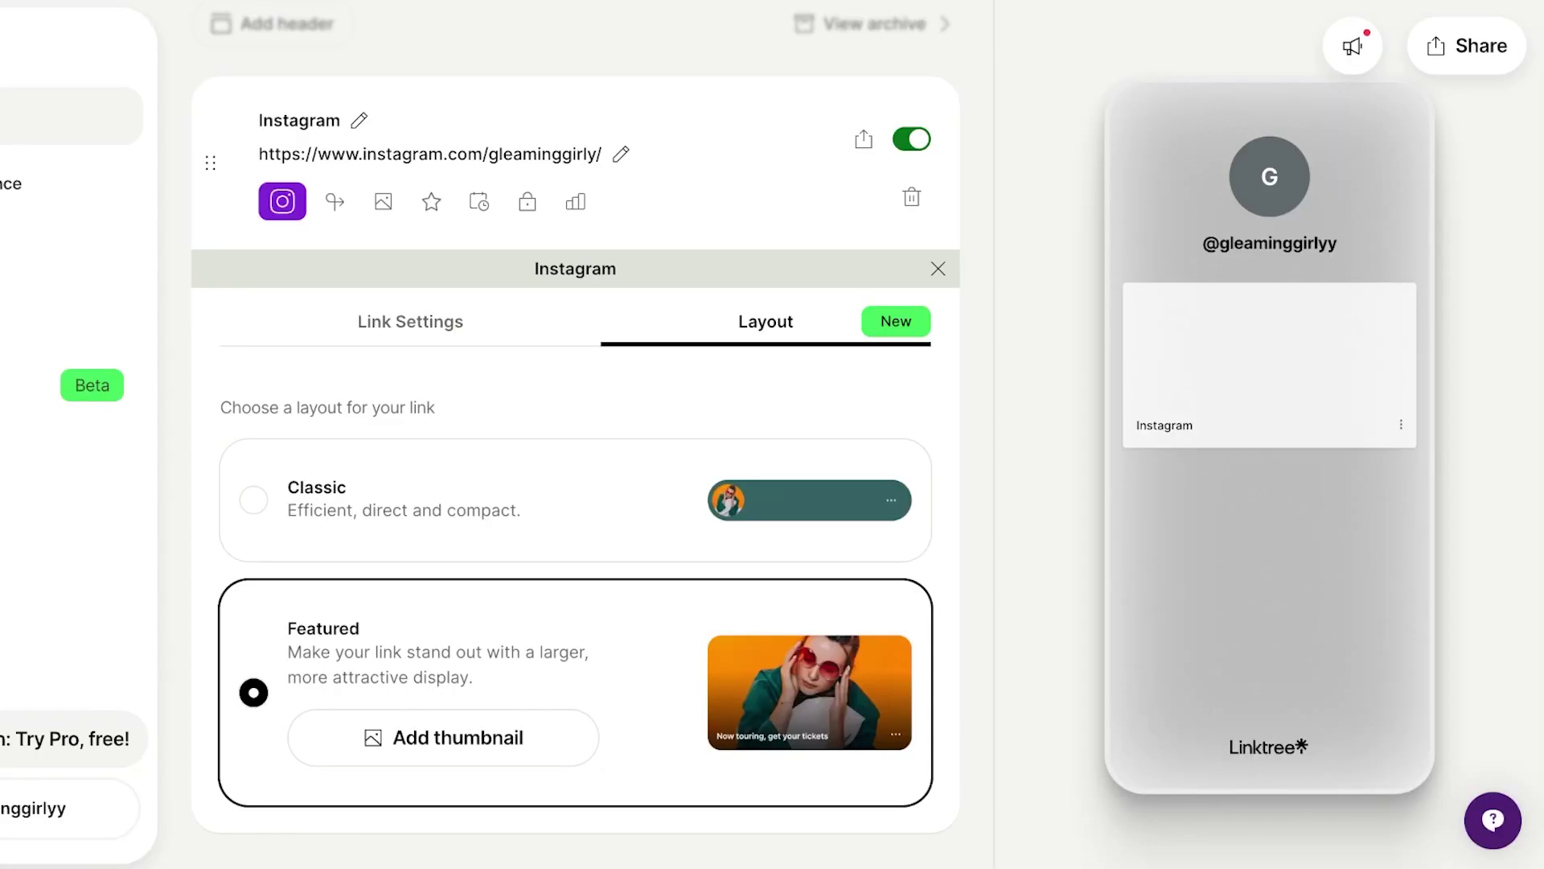
scroll(575, 418, down, 1)
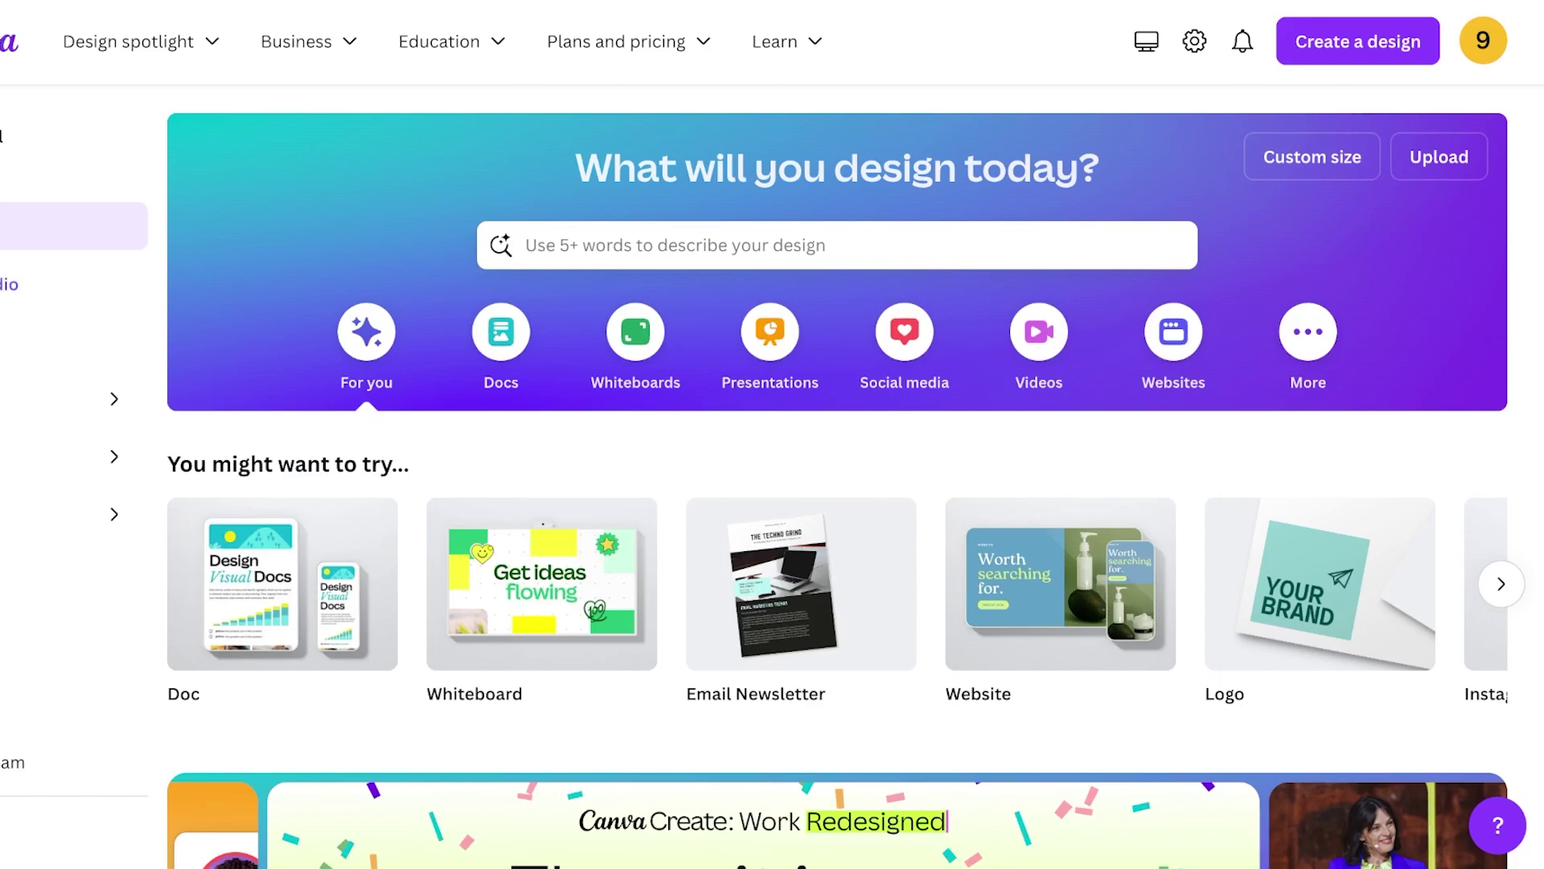
- Search Canva for 'banner' and browse the 26,113 banner template results
text(banner)
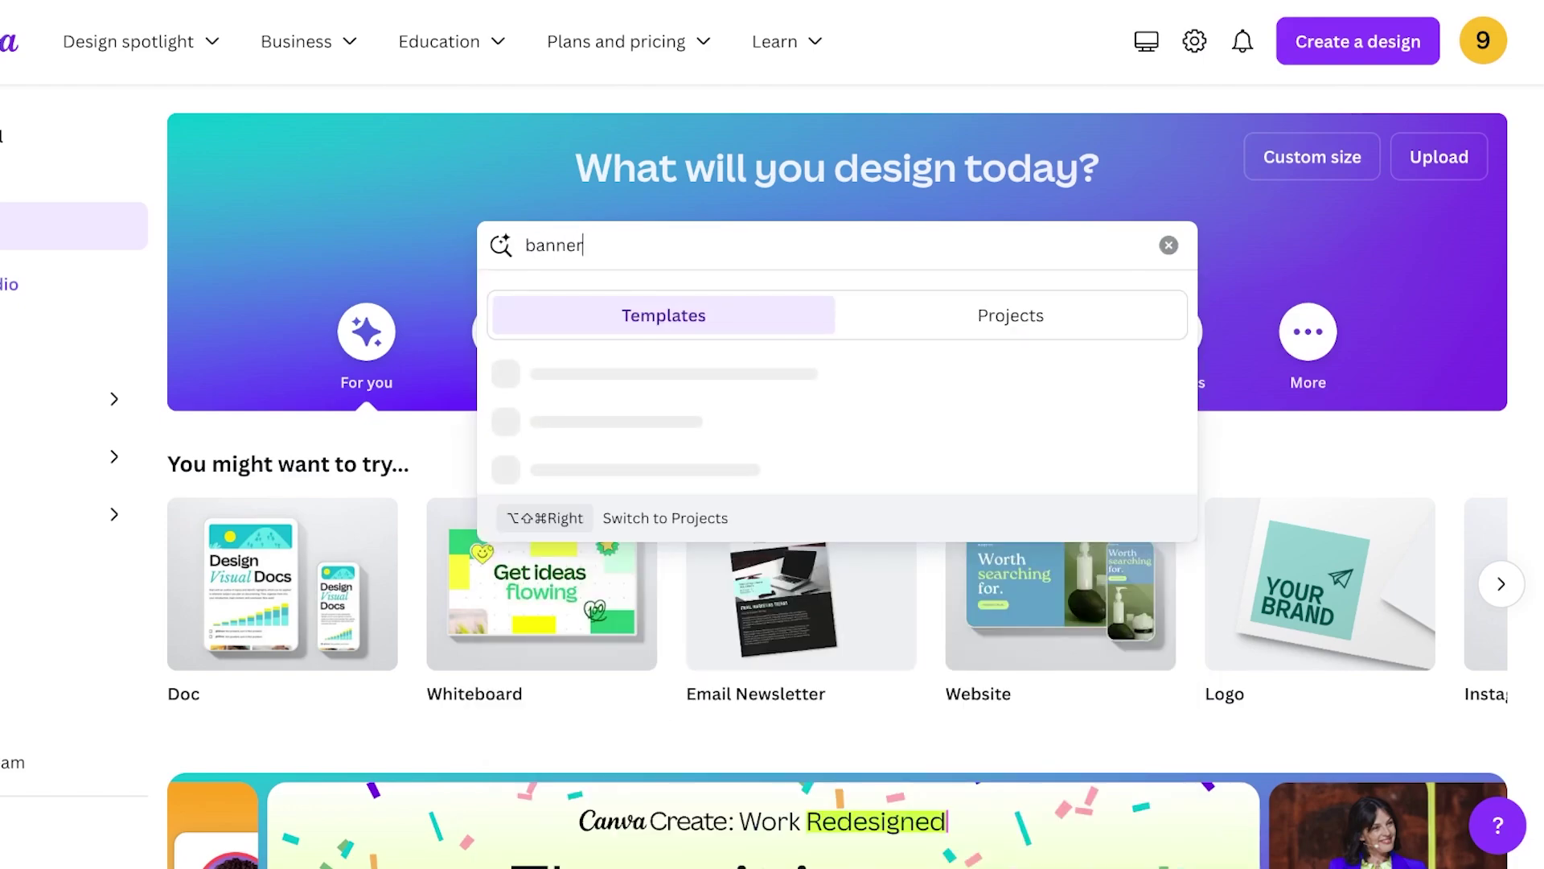
key(Return)
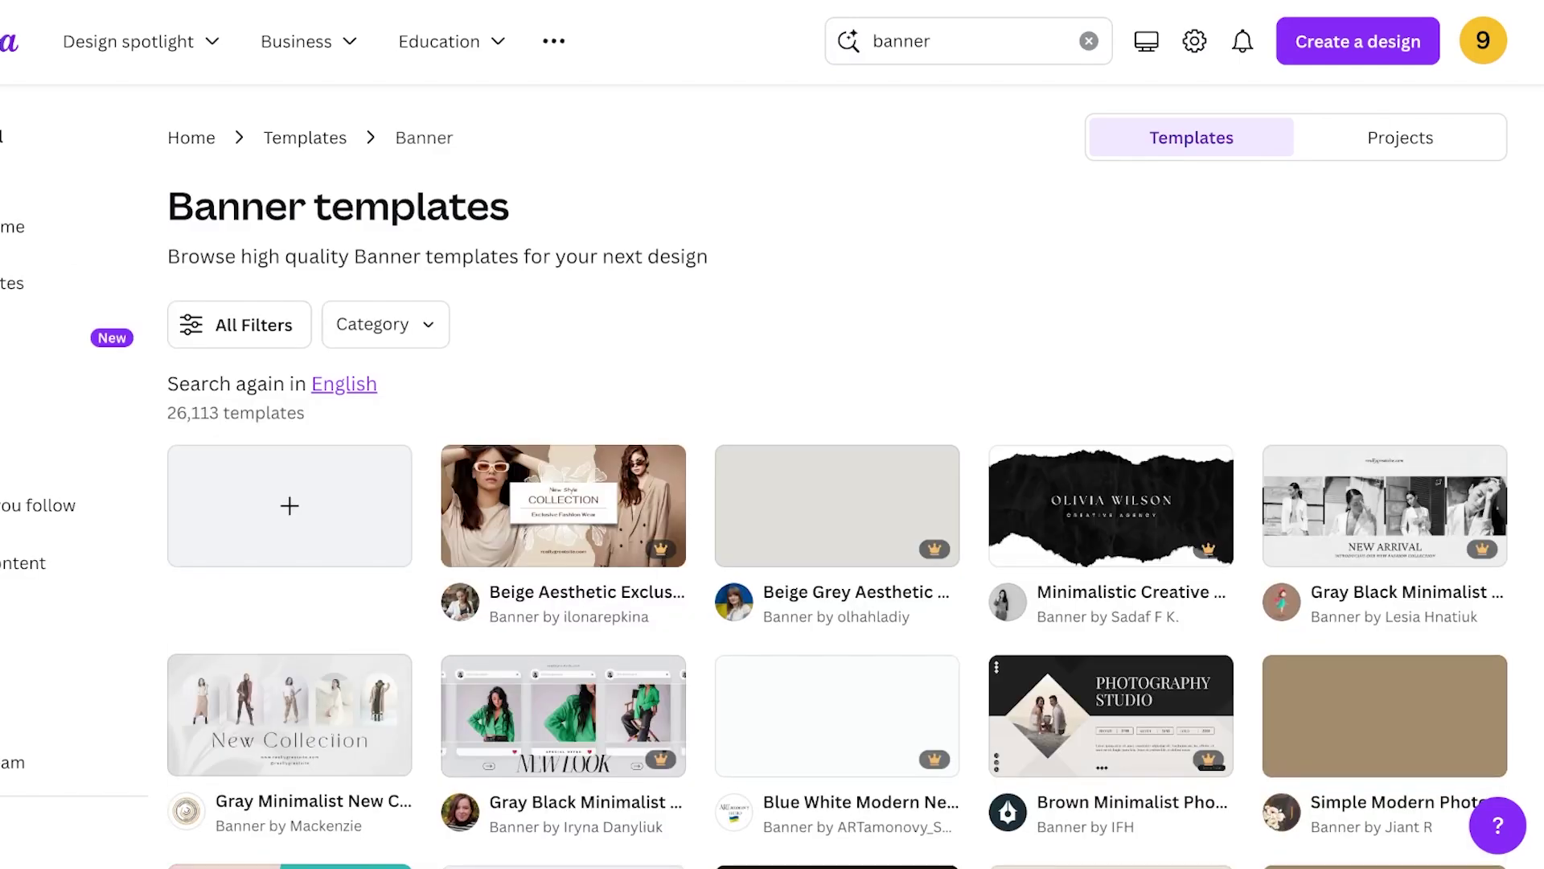
scroll(836, 482, down, 1)
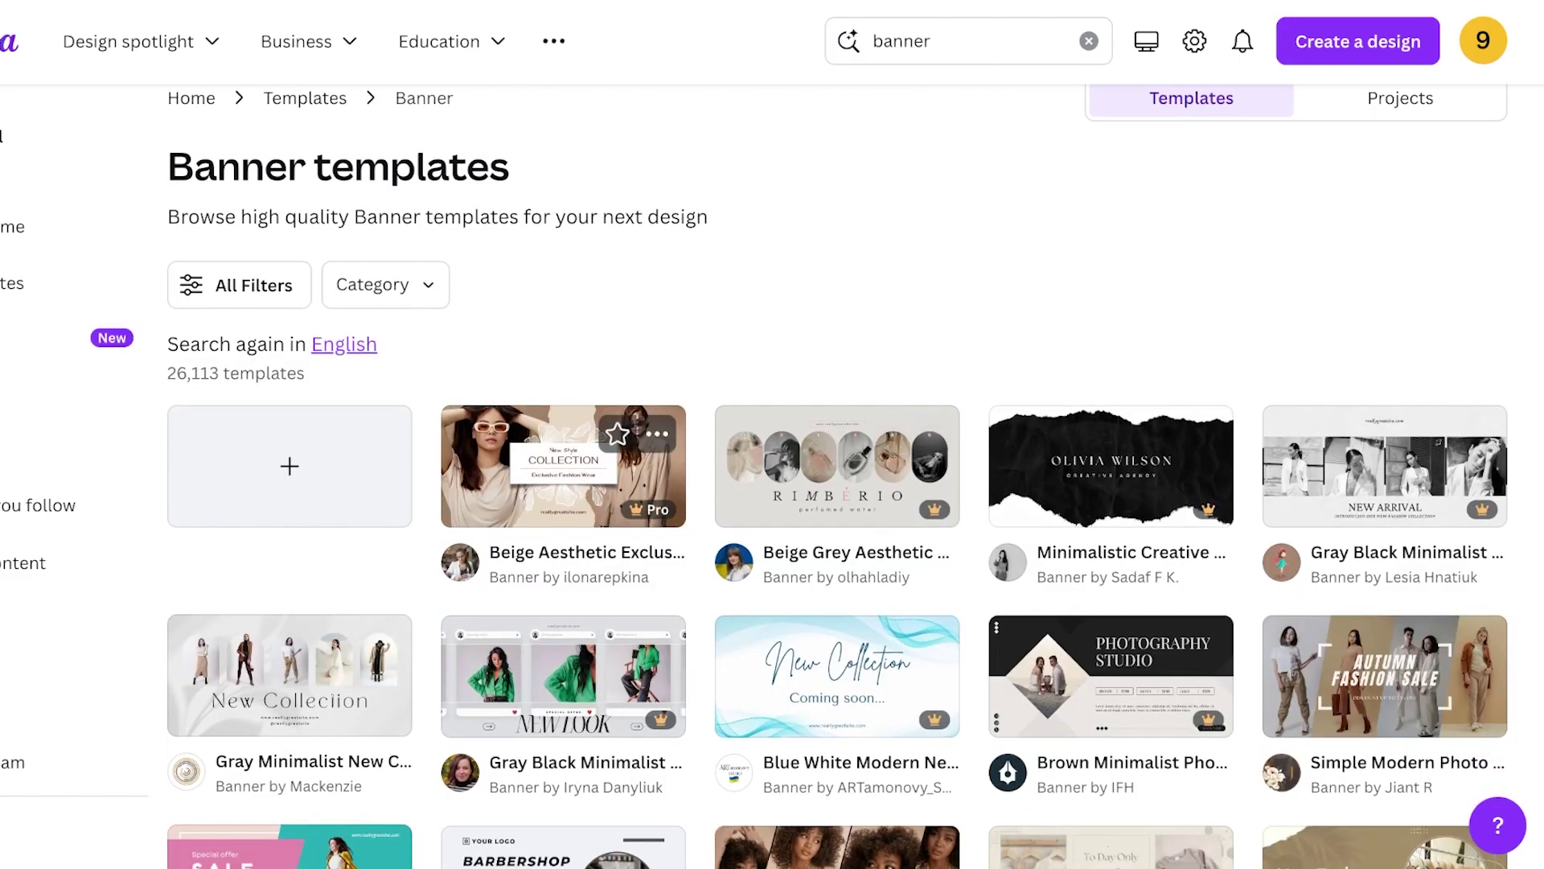
scroll(837, 482, down, 3)
scroll(837, 483, down, 10)
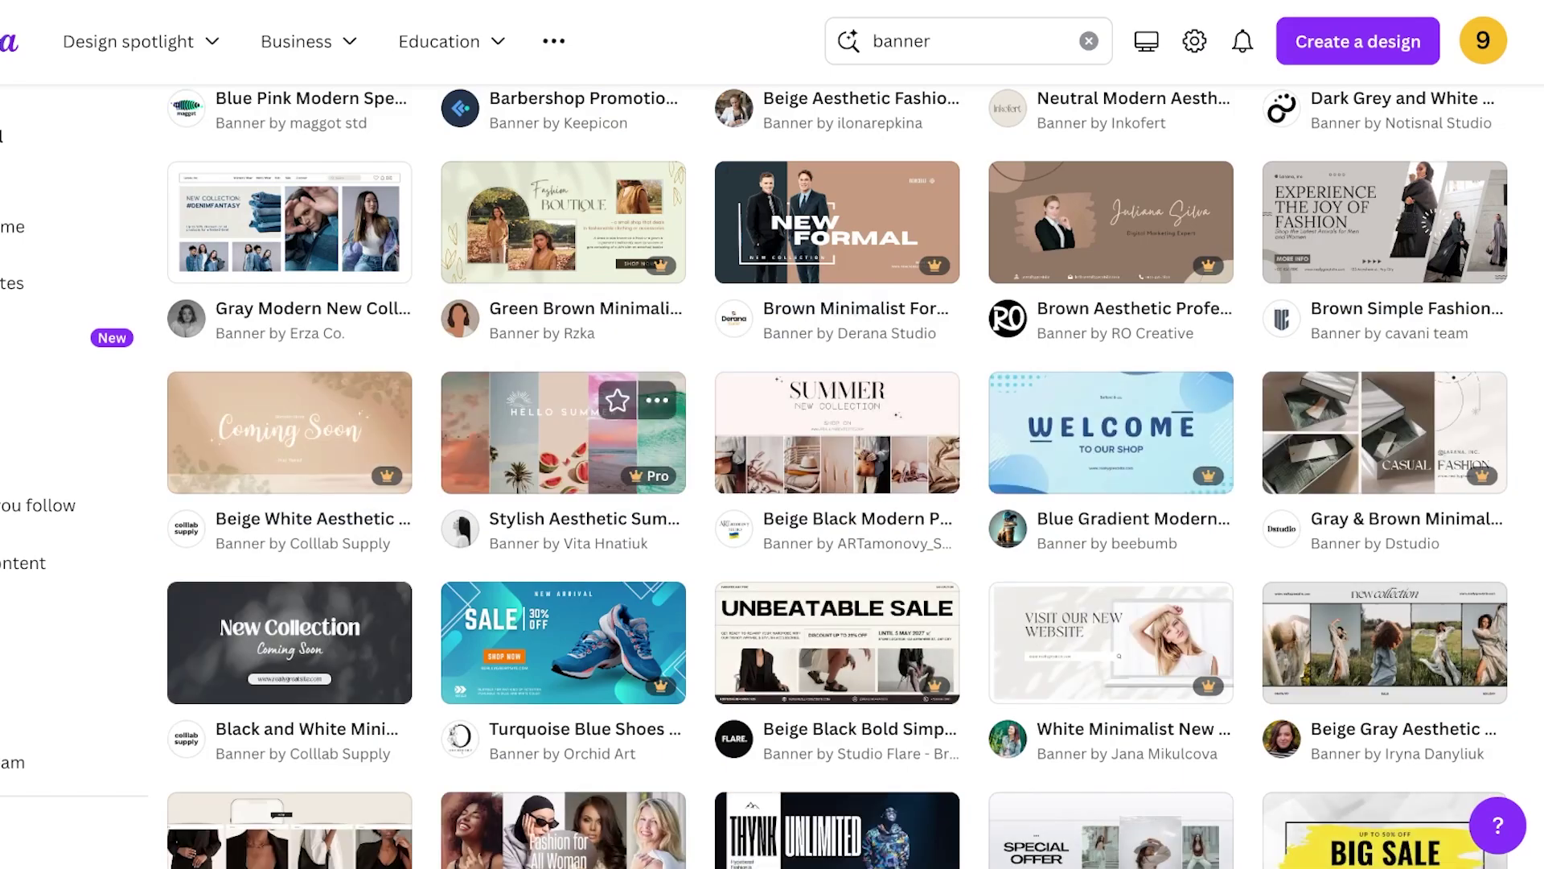
scroll(563, 434, up, 10)
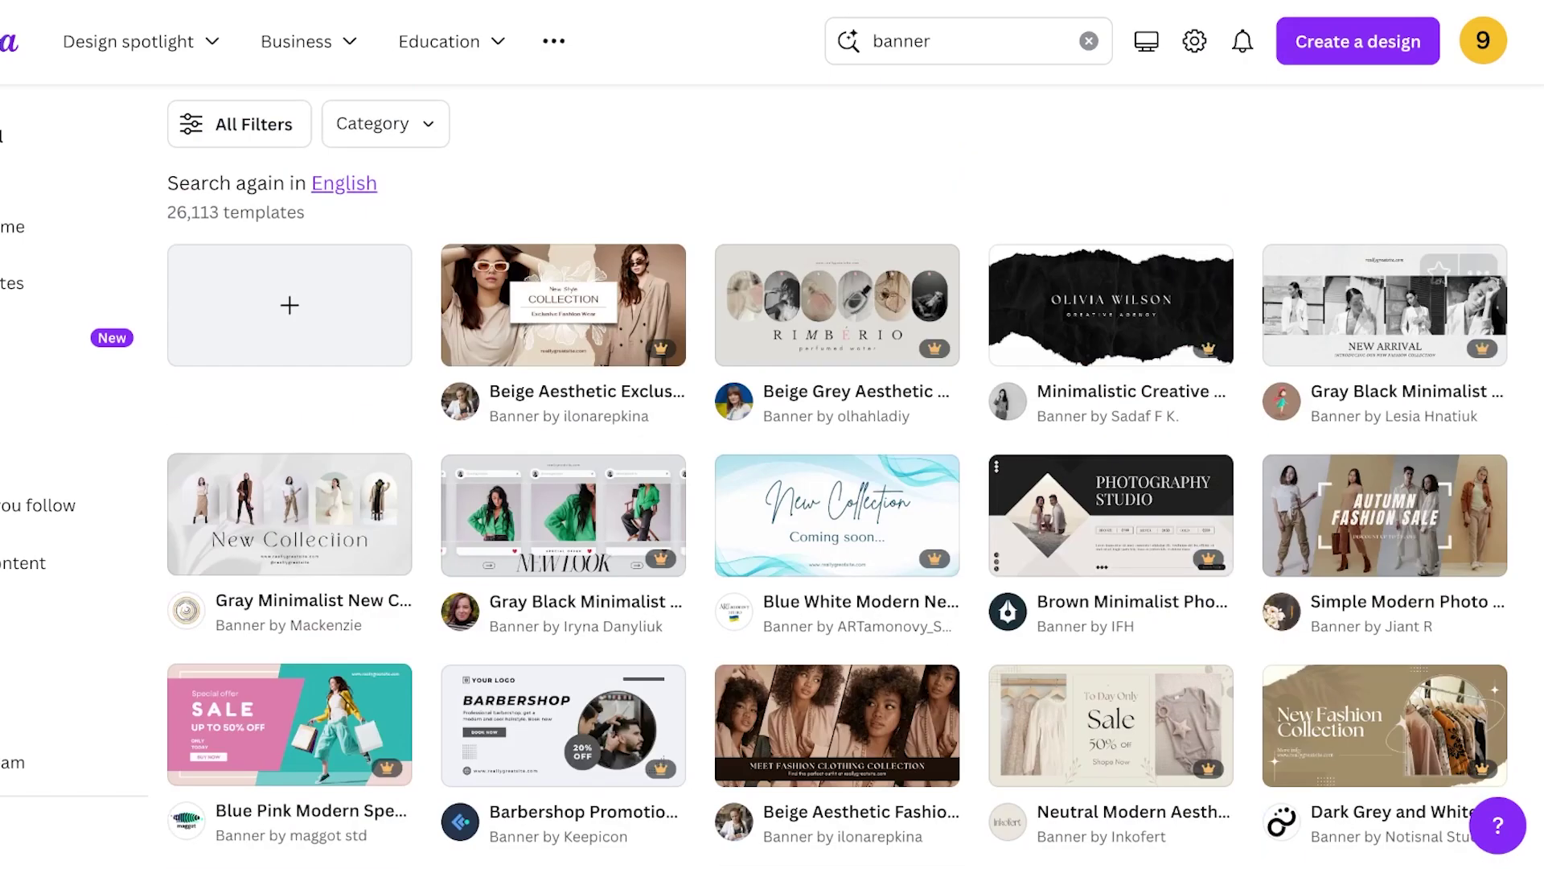
scroll(837, 482, down, 10)
scroll(836, 483, down, 4)
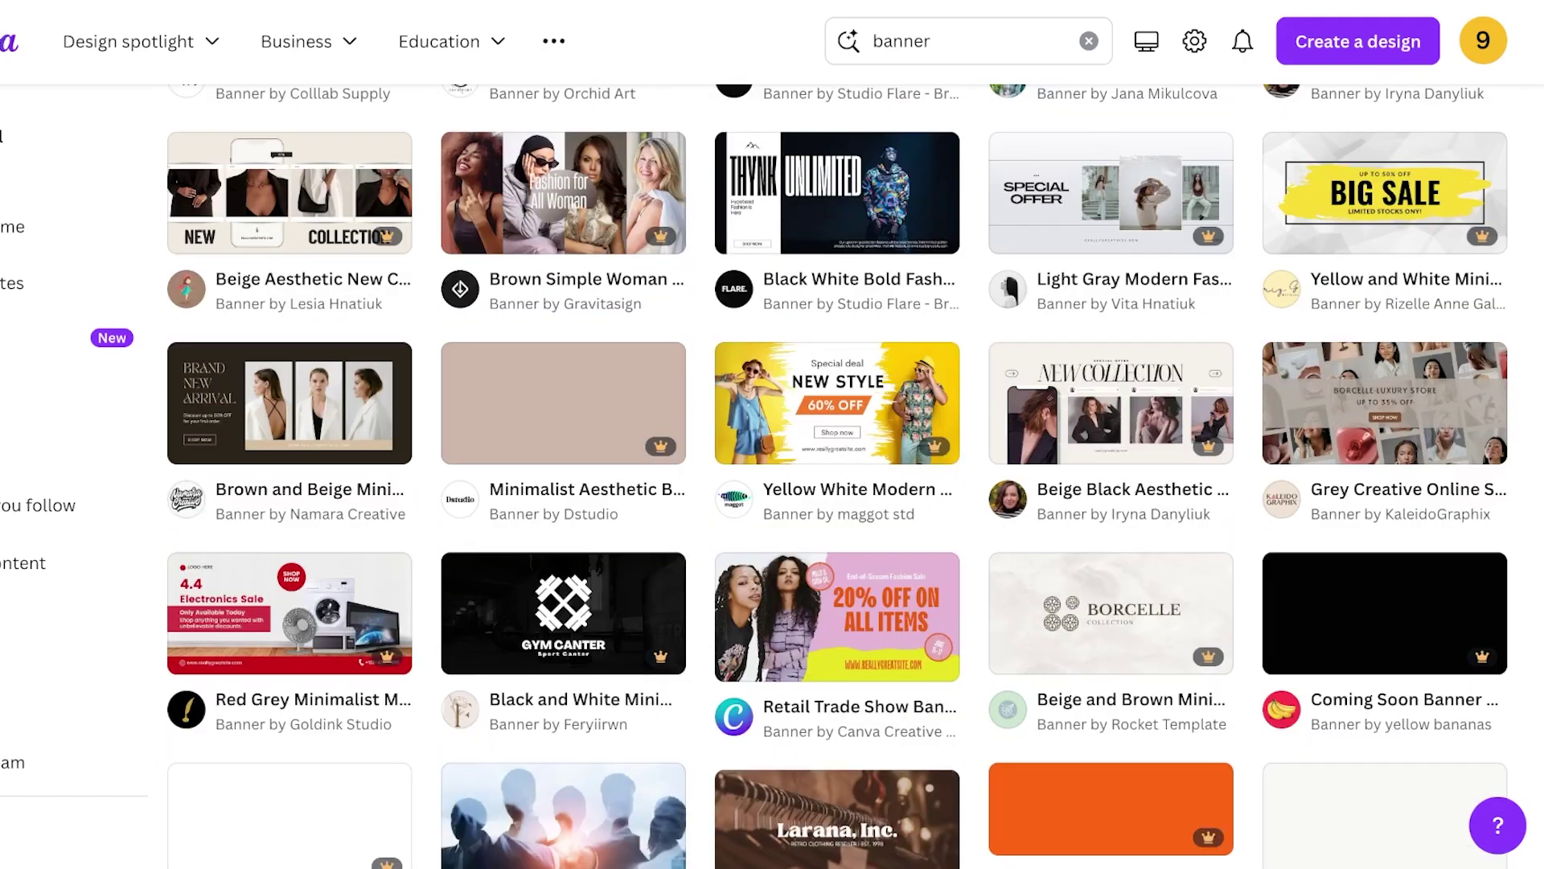
scroll(837, 483, down, 6)
scroll(836, 482, down, 3)
scroll(837, 483, up, 8)
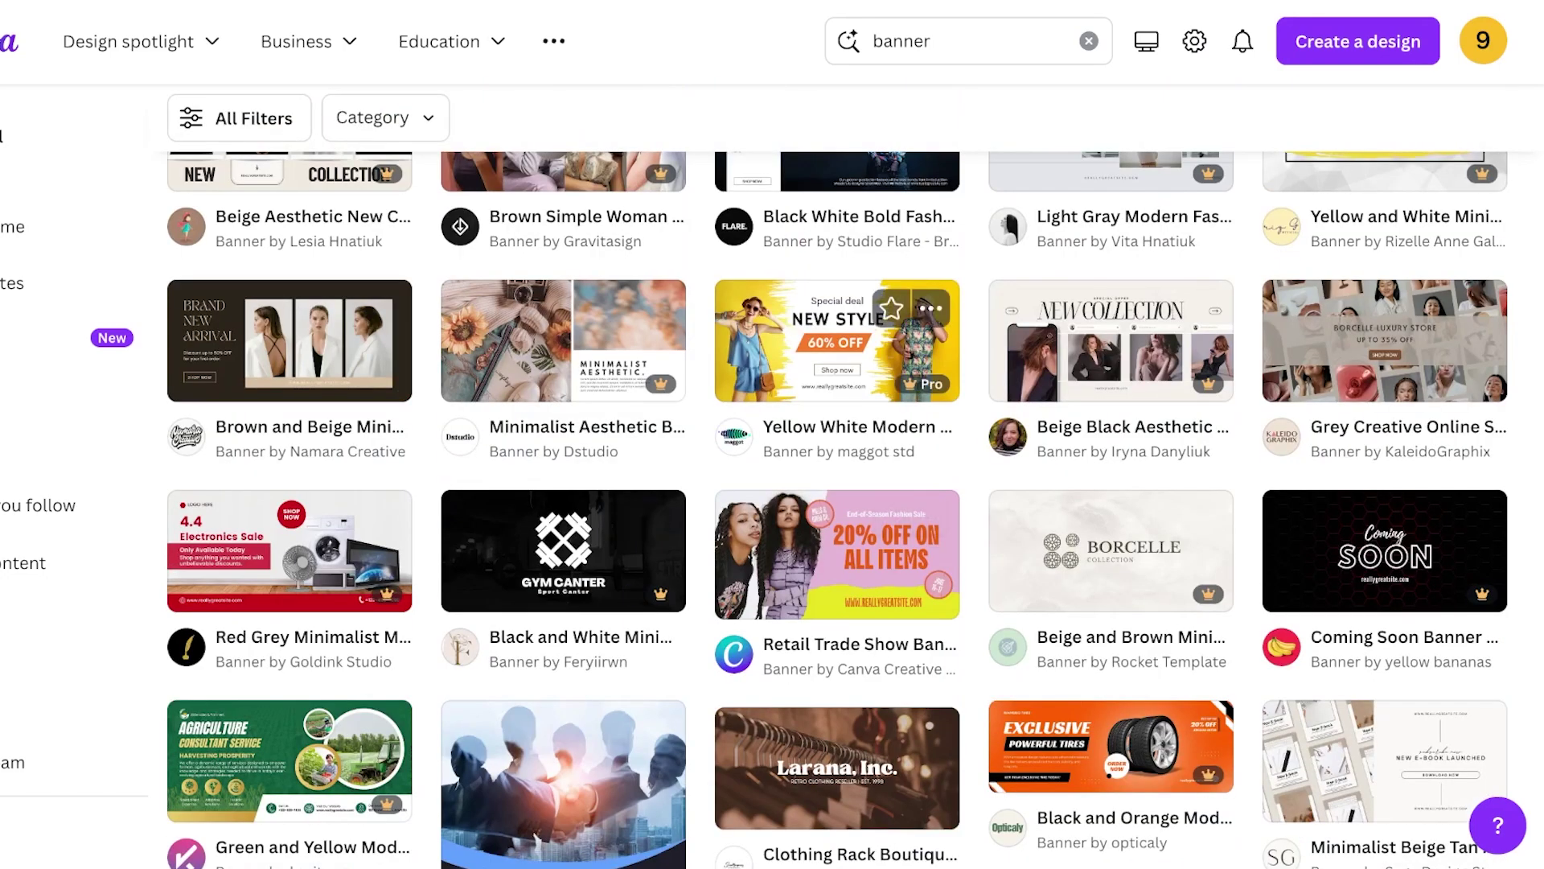
scroll(837, 483, up, 10)
click(1358, 41)
- From the Canva home page, start a custom-size design in inches with width 14
click(1358, 41)
click(12, 226)
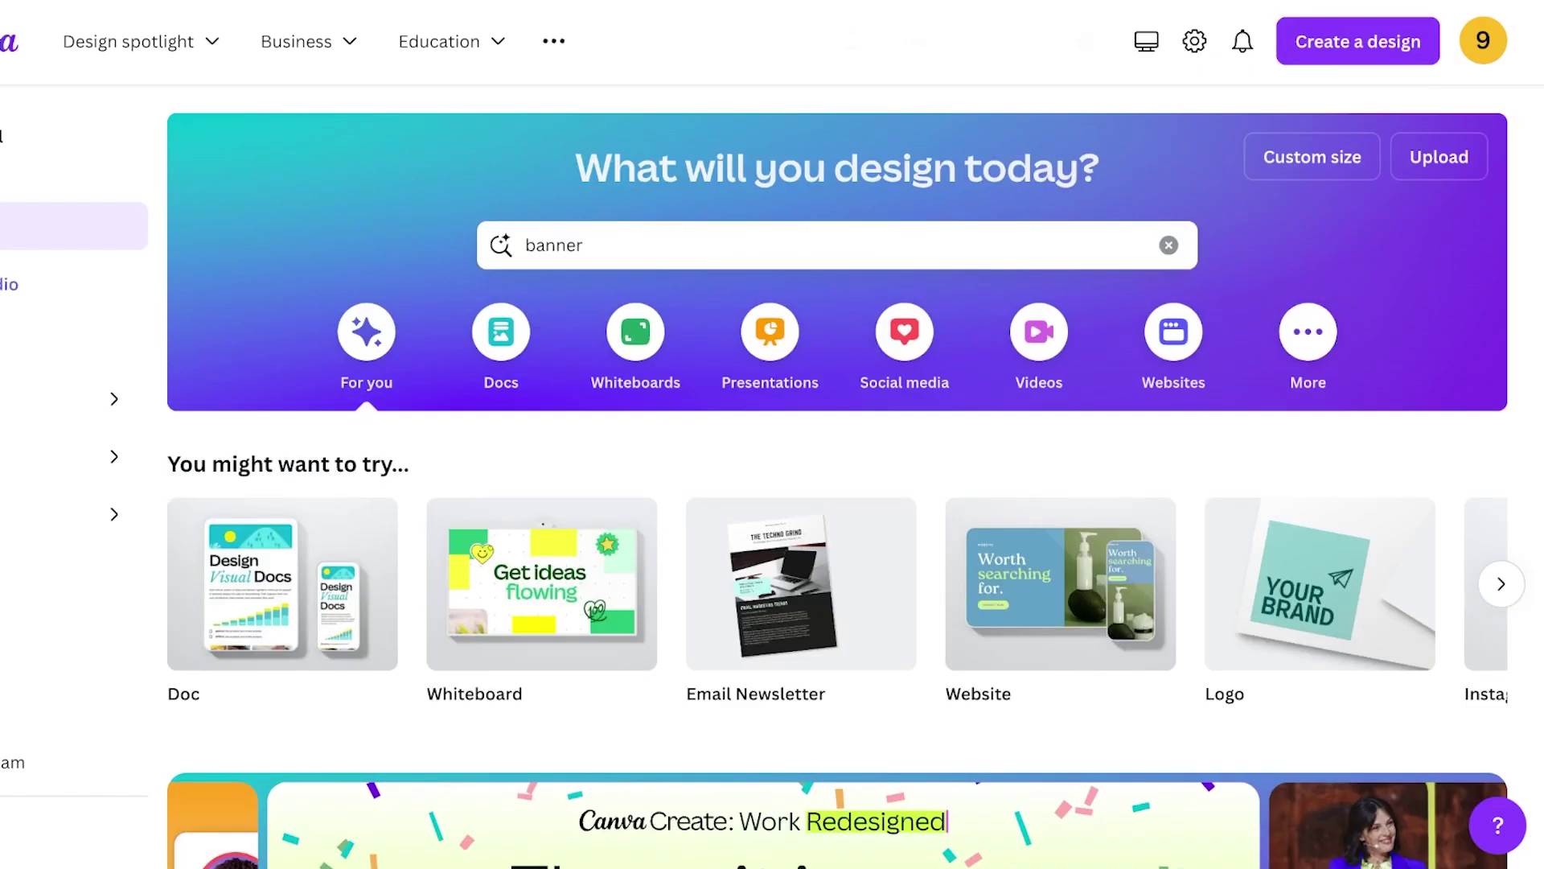
click(1312, 157)
click(1257, 267)
key(Down)
key(Return)
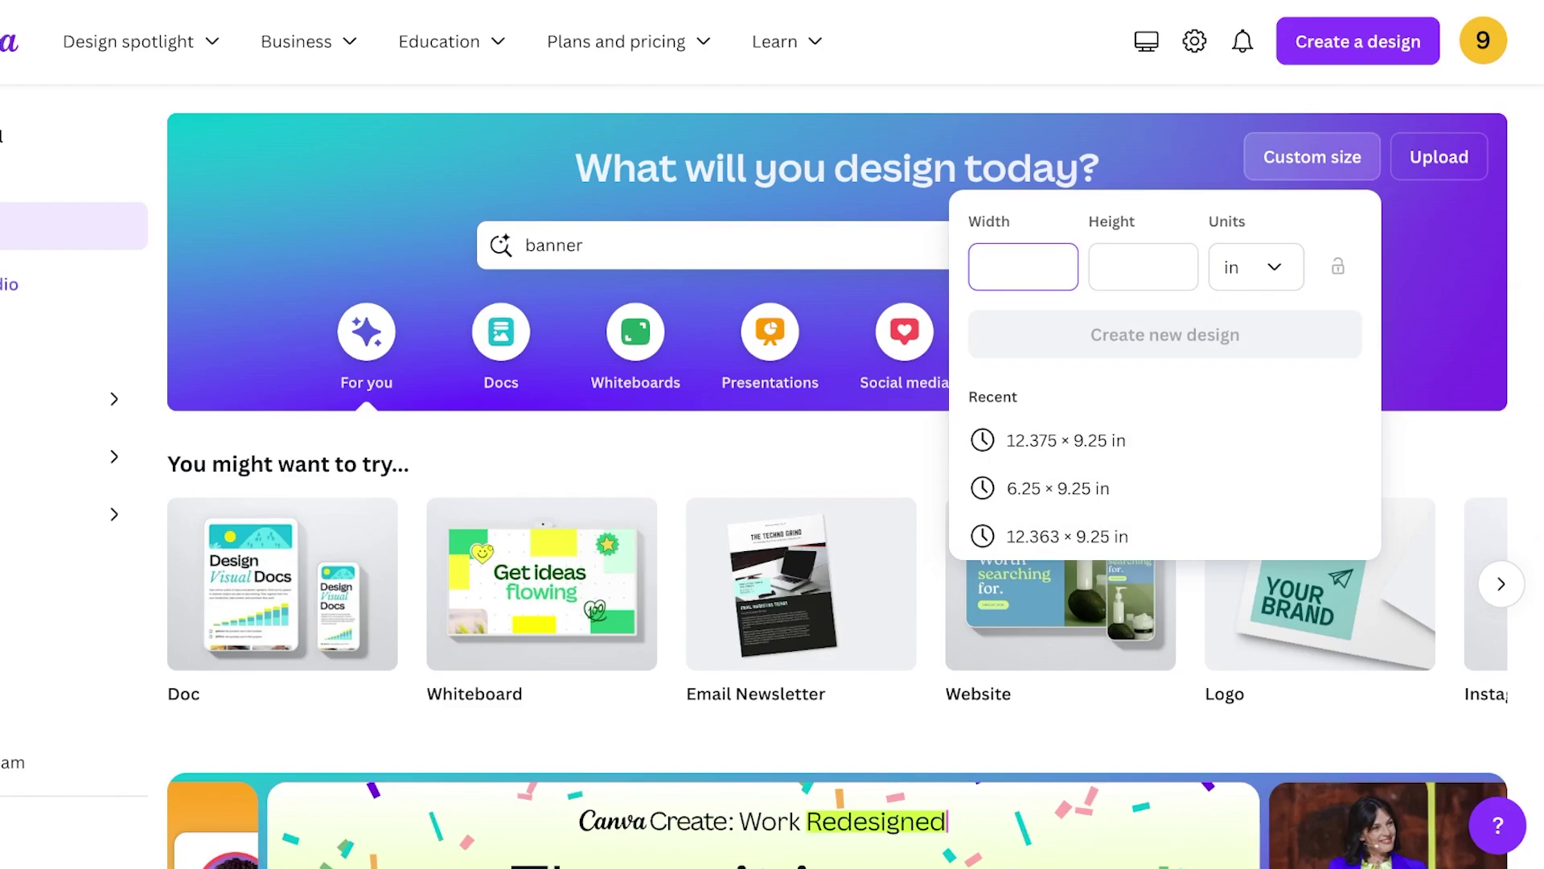
text(14)
key(Tab)
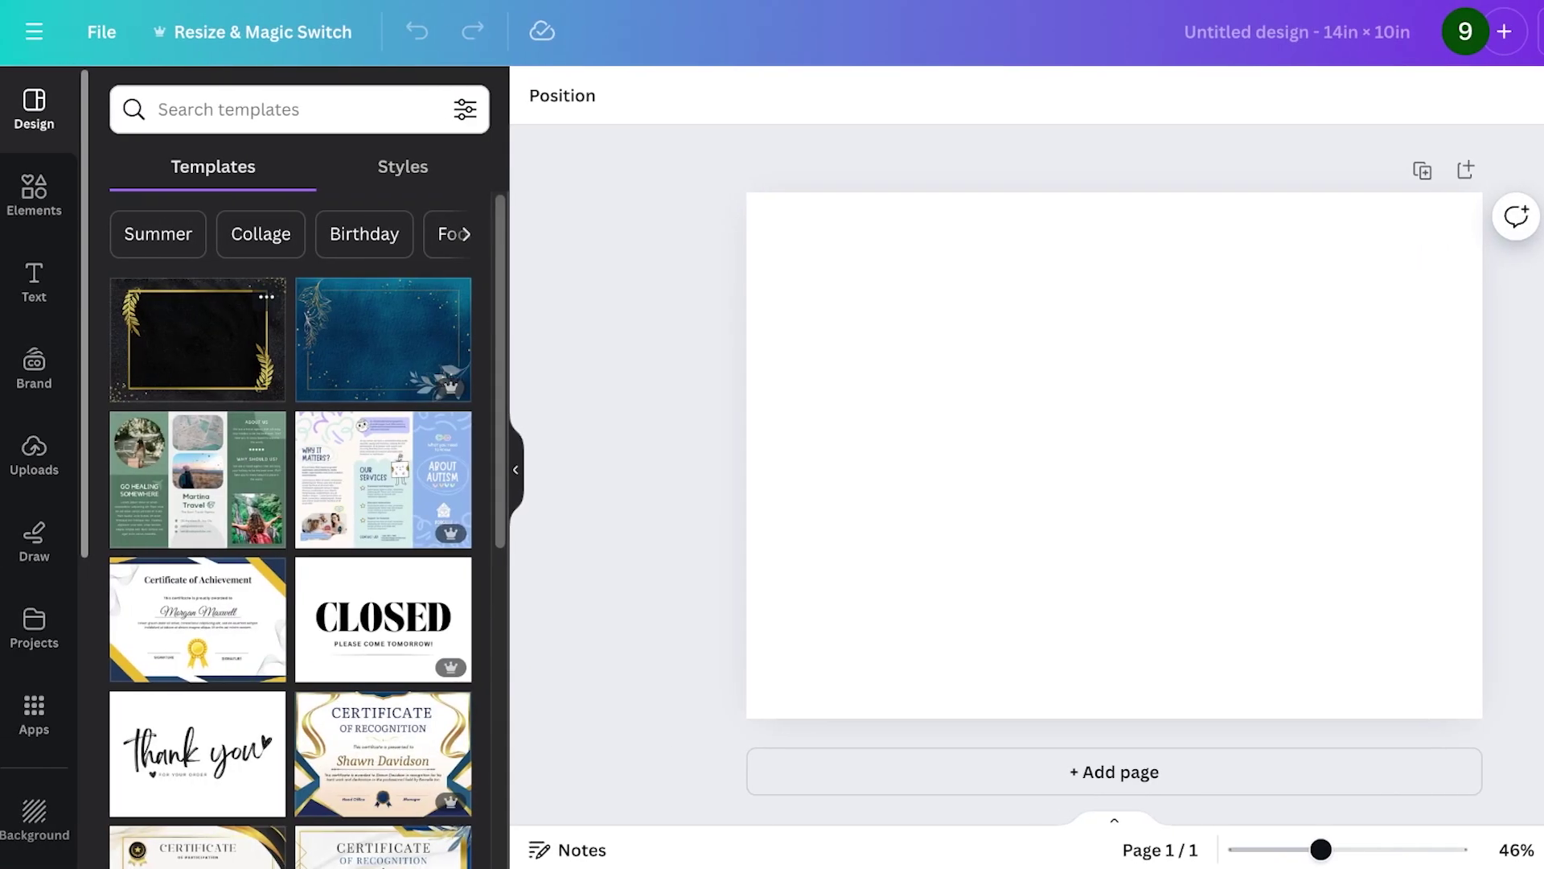
- Search Elements for 'pink background' and stretch the pink silk graphic to fill the page
scroll(290, 529, down, 8)
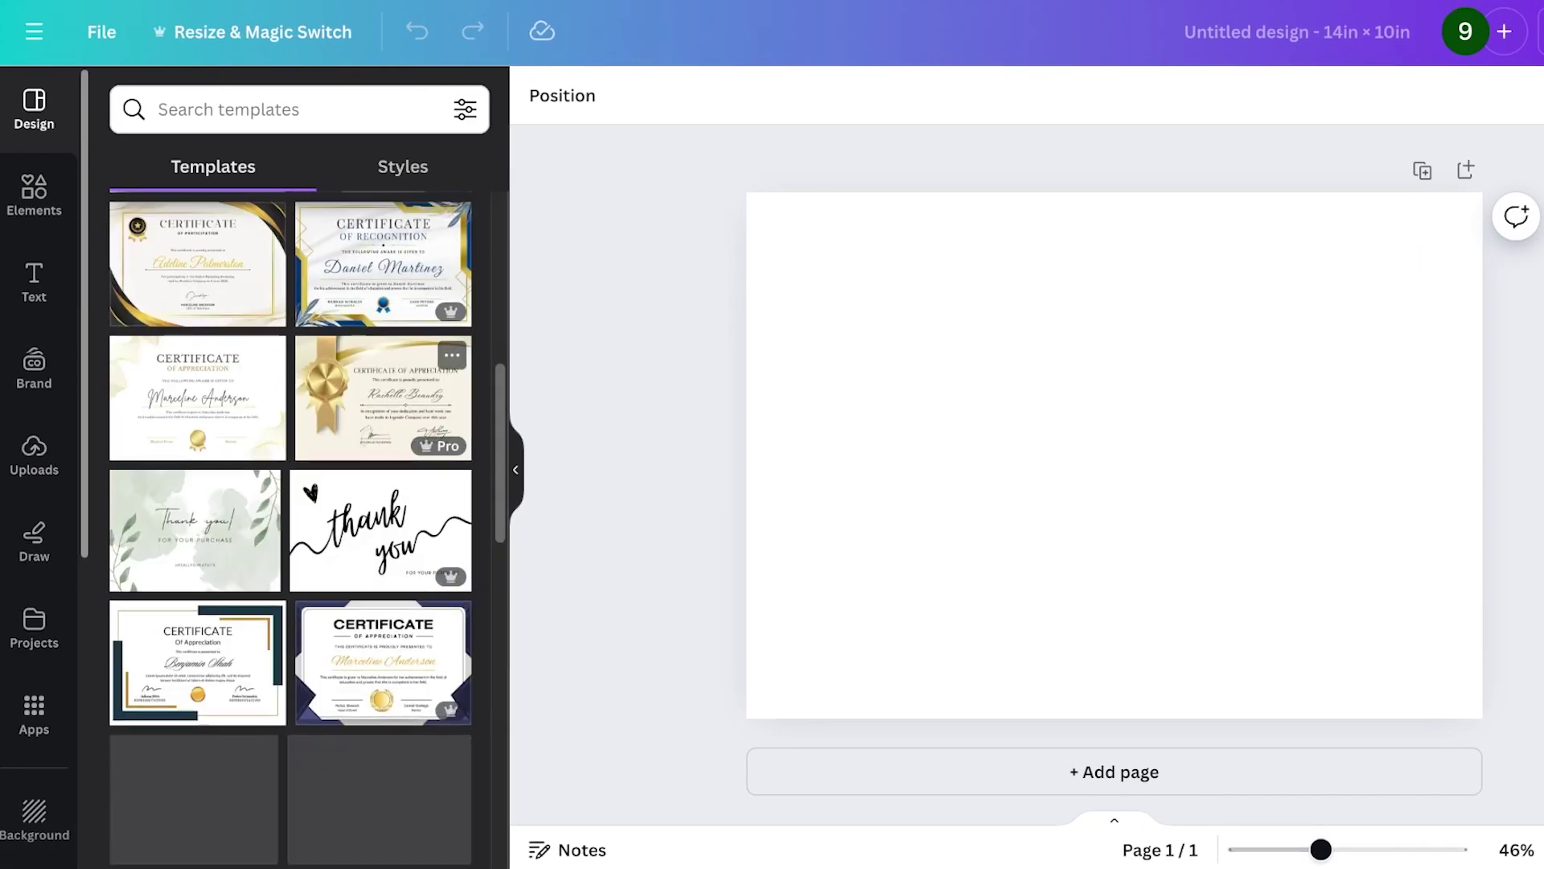
click(34, 193)
text(pink background)
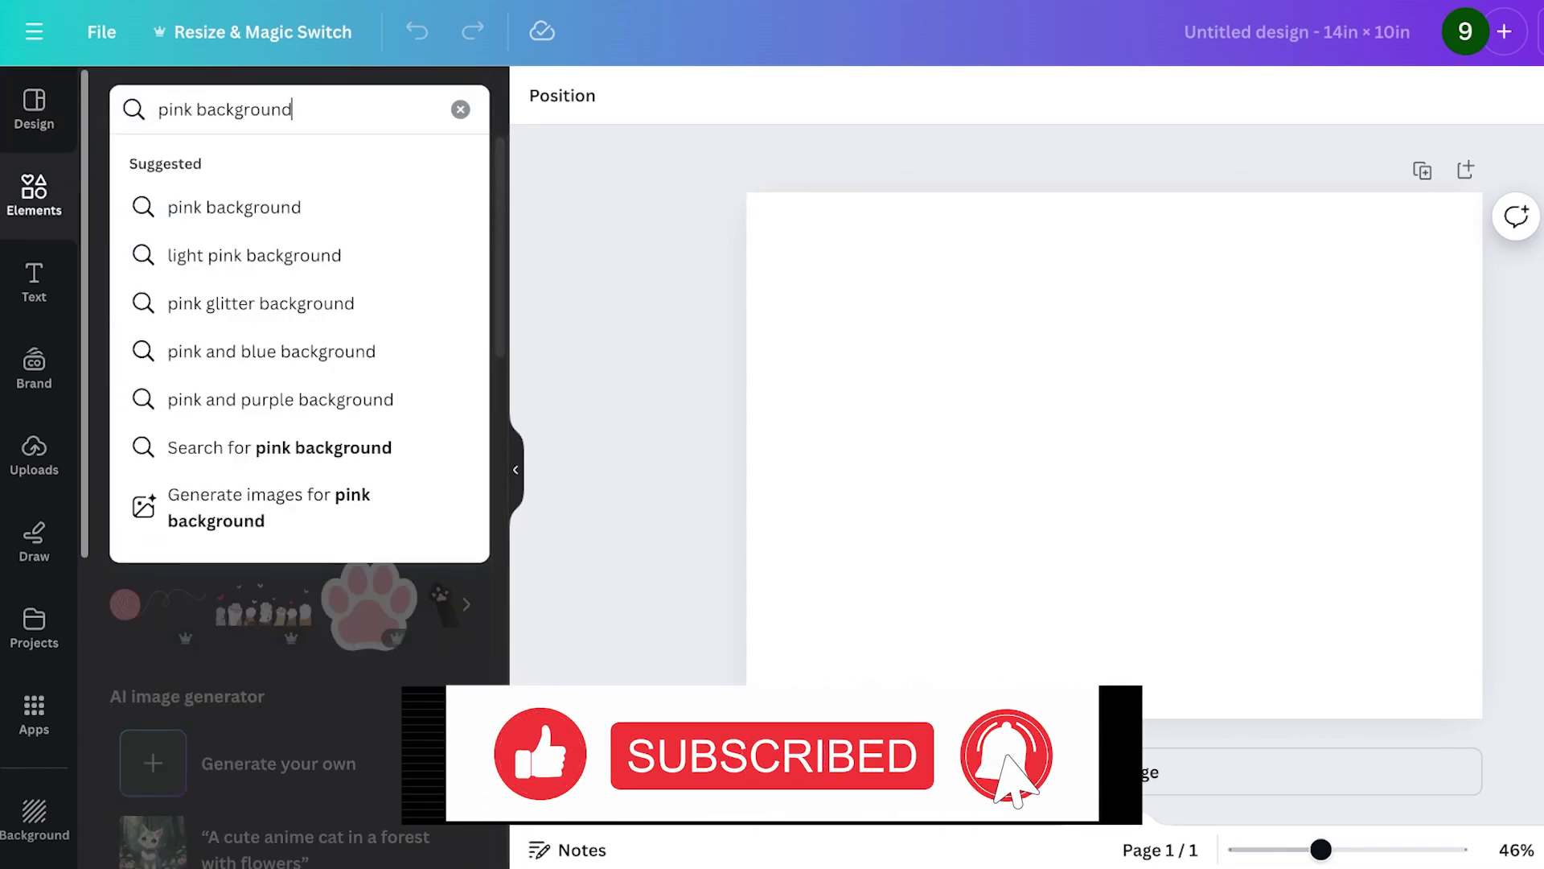
key(Return)
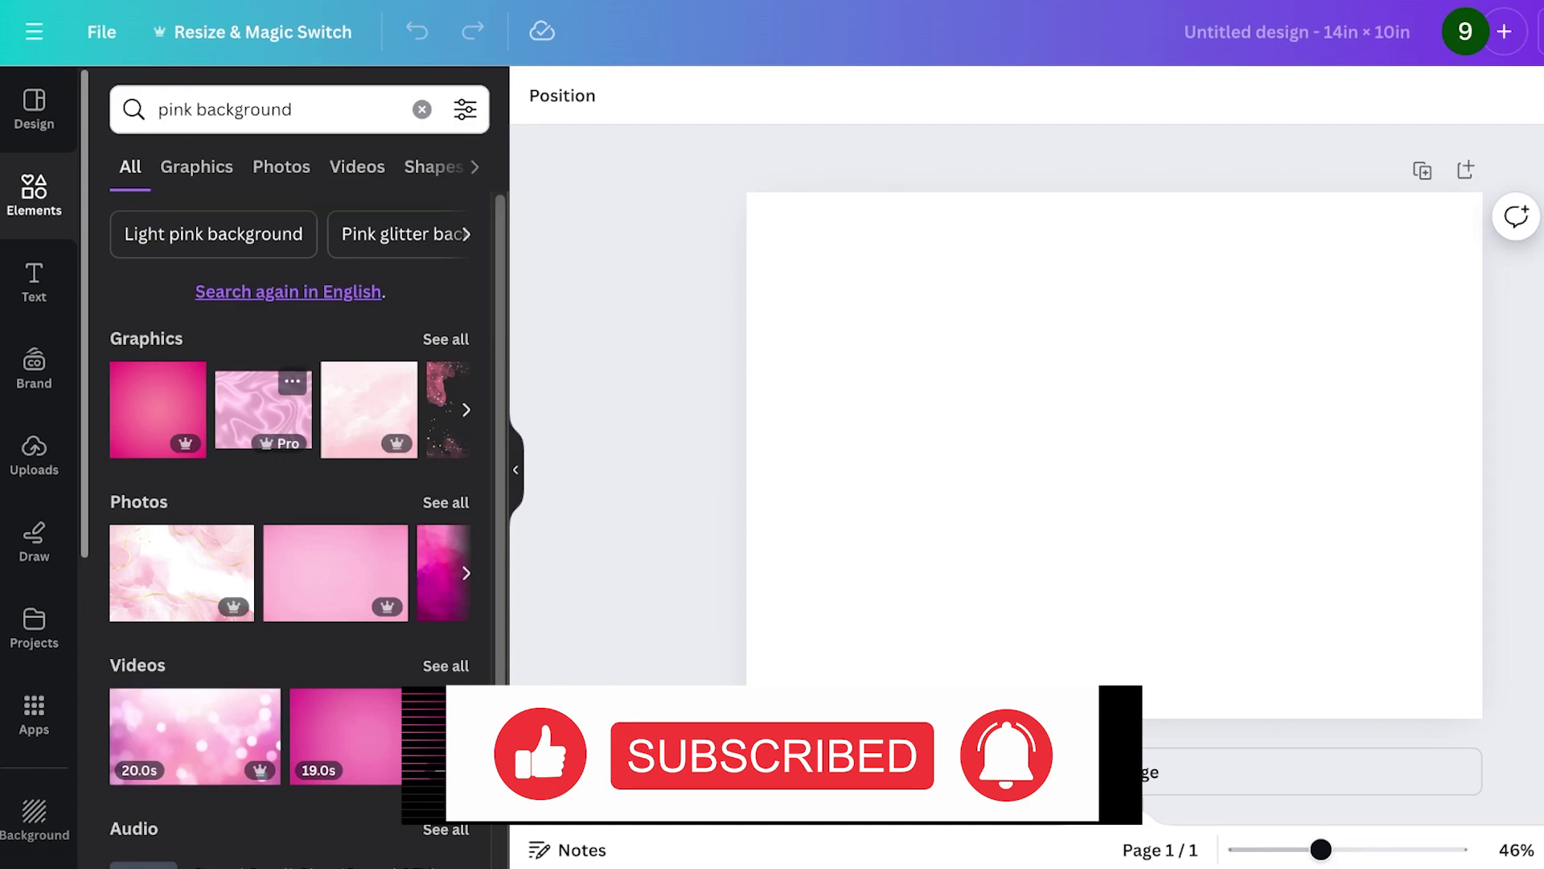
click(263, 410)
drag(1115, 455, 1010, 307)
drag(1273, 516, 1517, 711)
drag(1207, 483, 1146, 523)
click(445, 339)
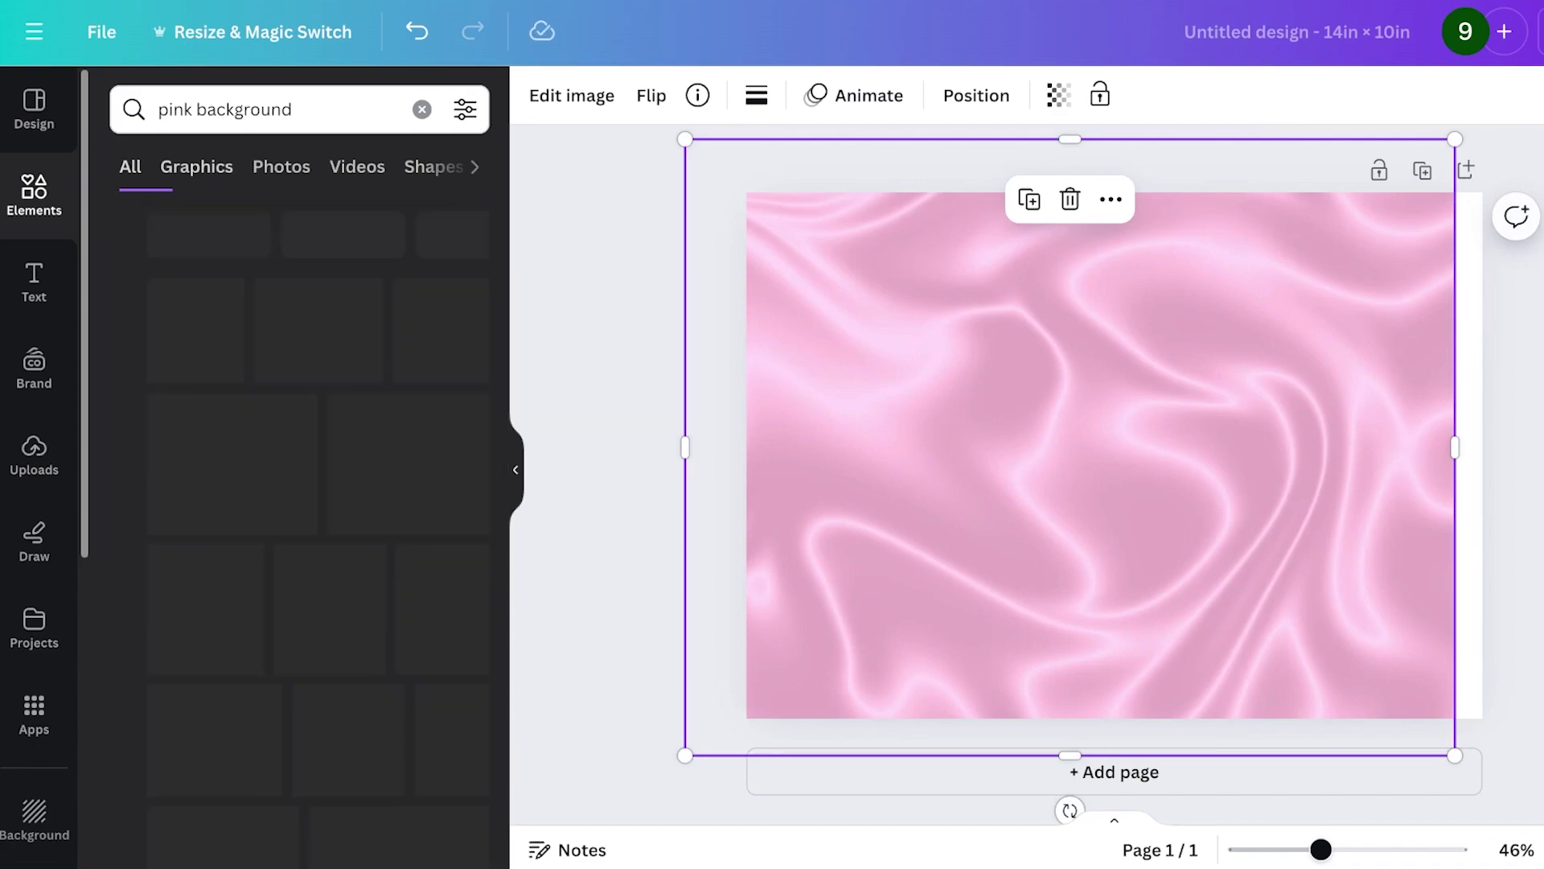
- Add the pink glitter frame graphic and enlarge it past the page bottom
click(166, 504)
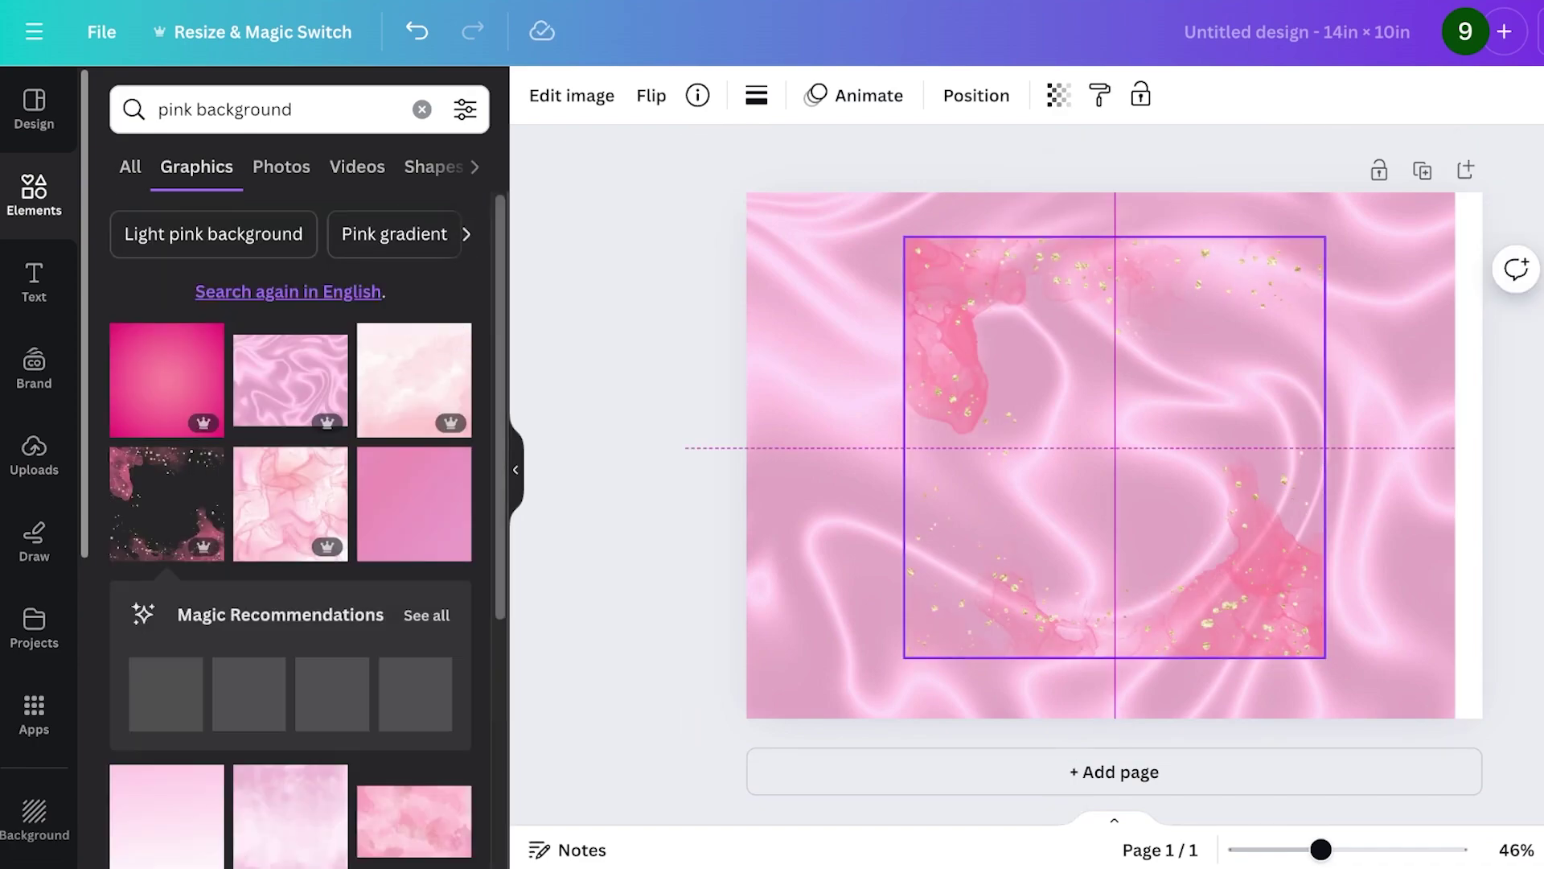
drag(1114, 445, 936, 390)
drag(1145, 600, 1273, 728)
drag(1191, 660, 1172, 662)
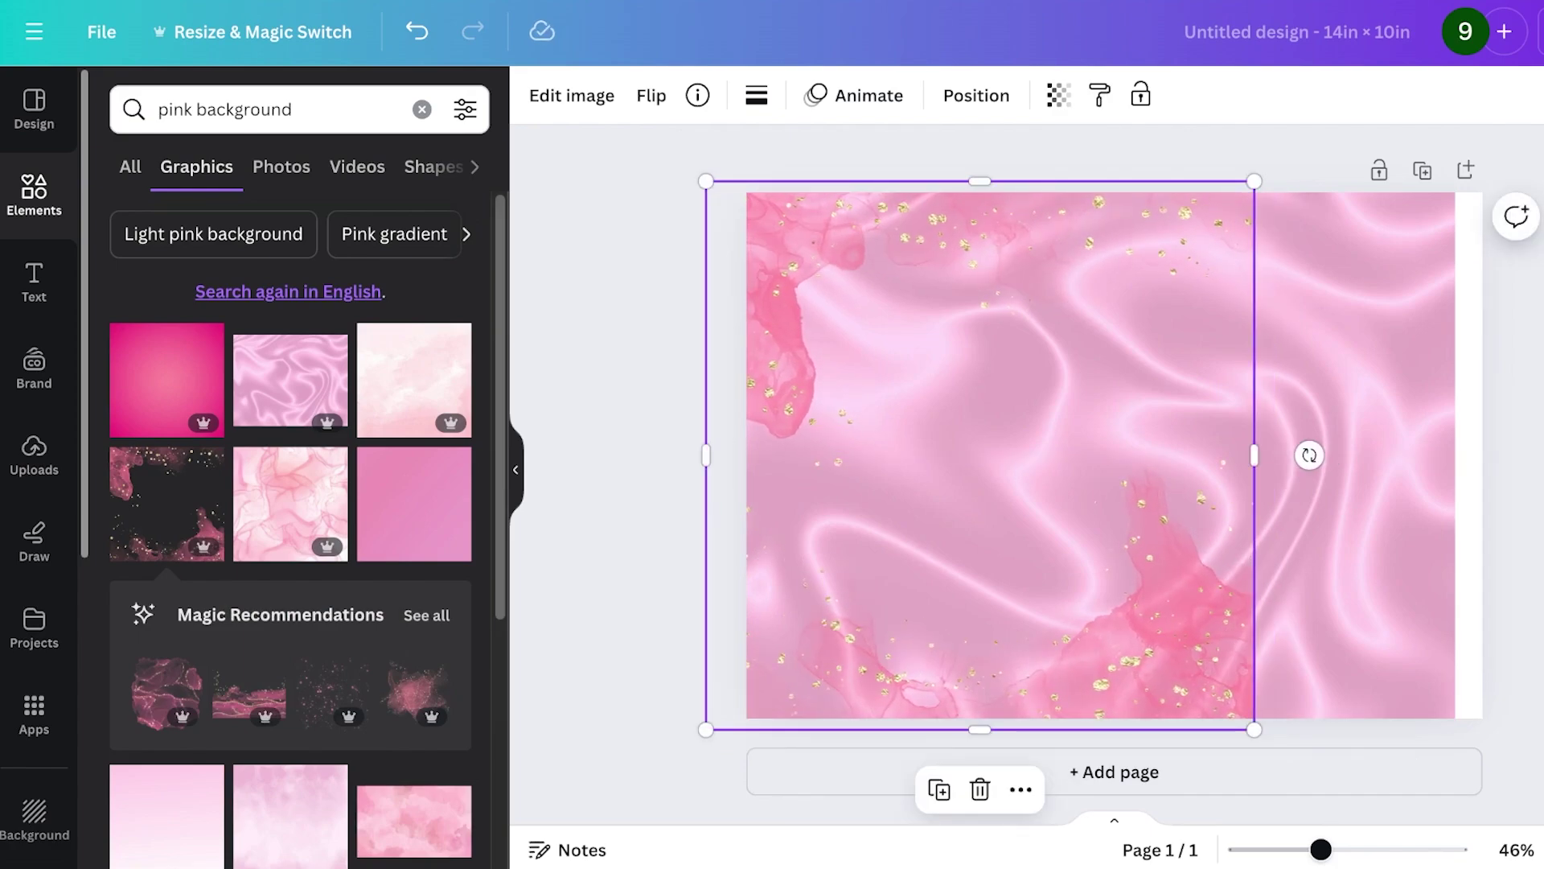
- Duplicate the glitter frame, flip the copy horizontally, then enlarge and position it
key(ctrl+d)
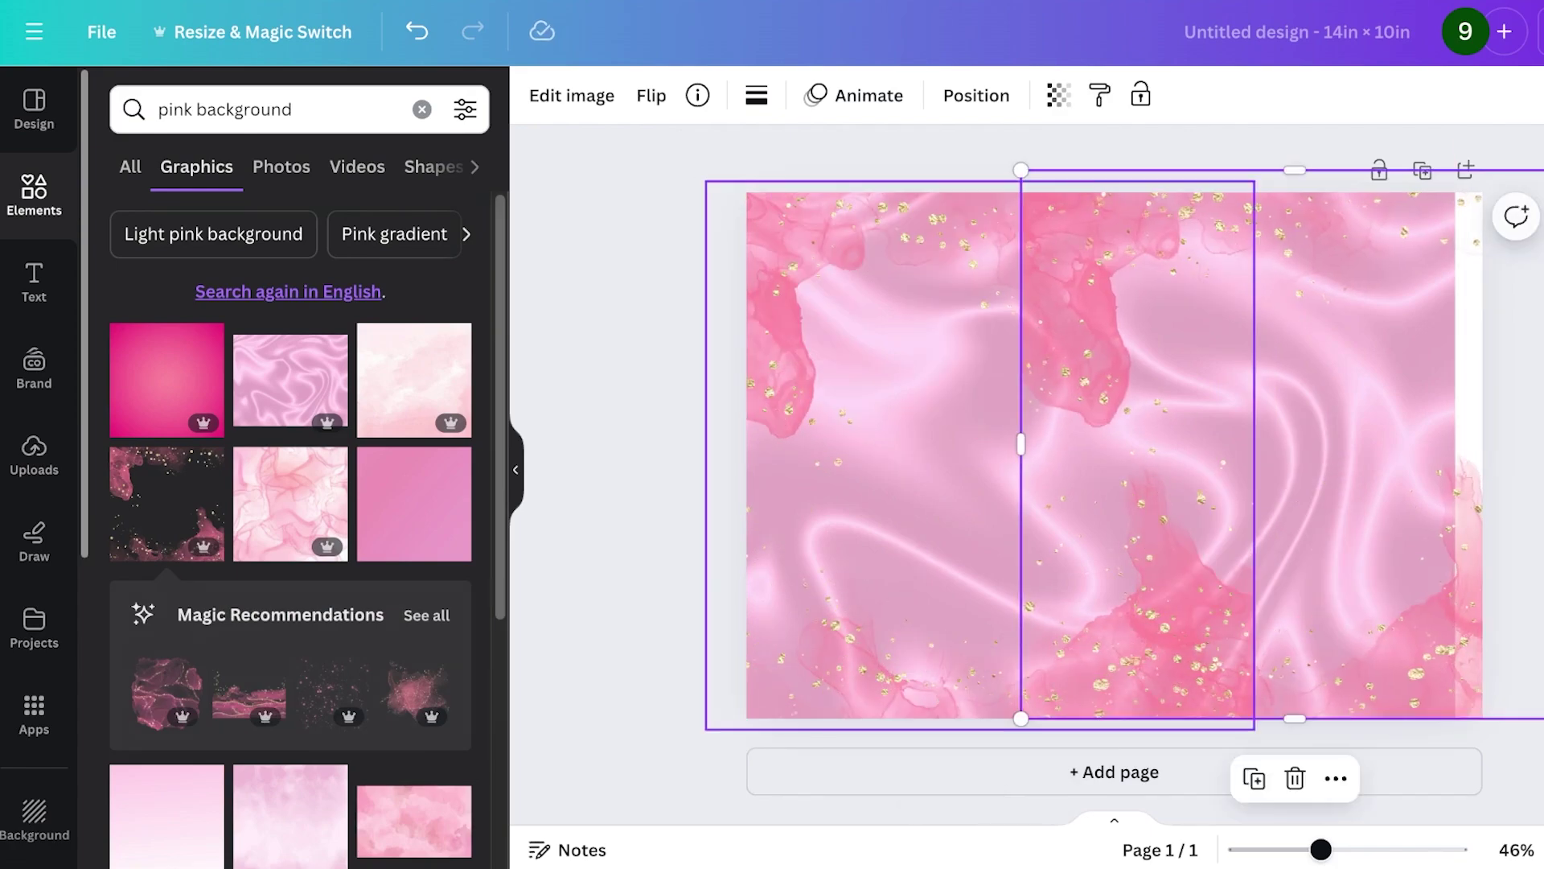
click(652, 95)
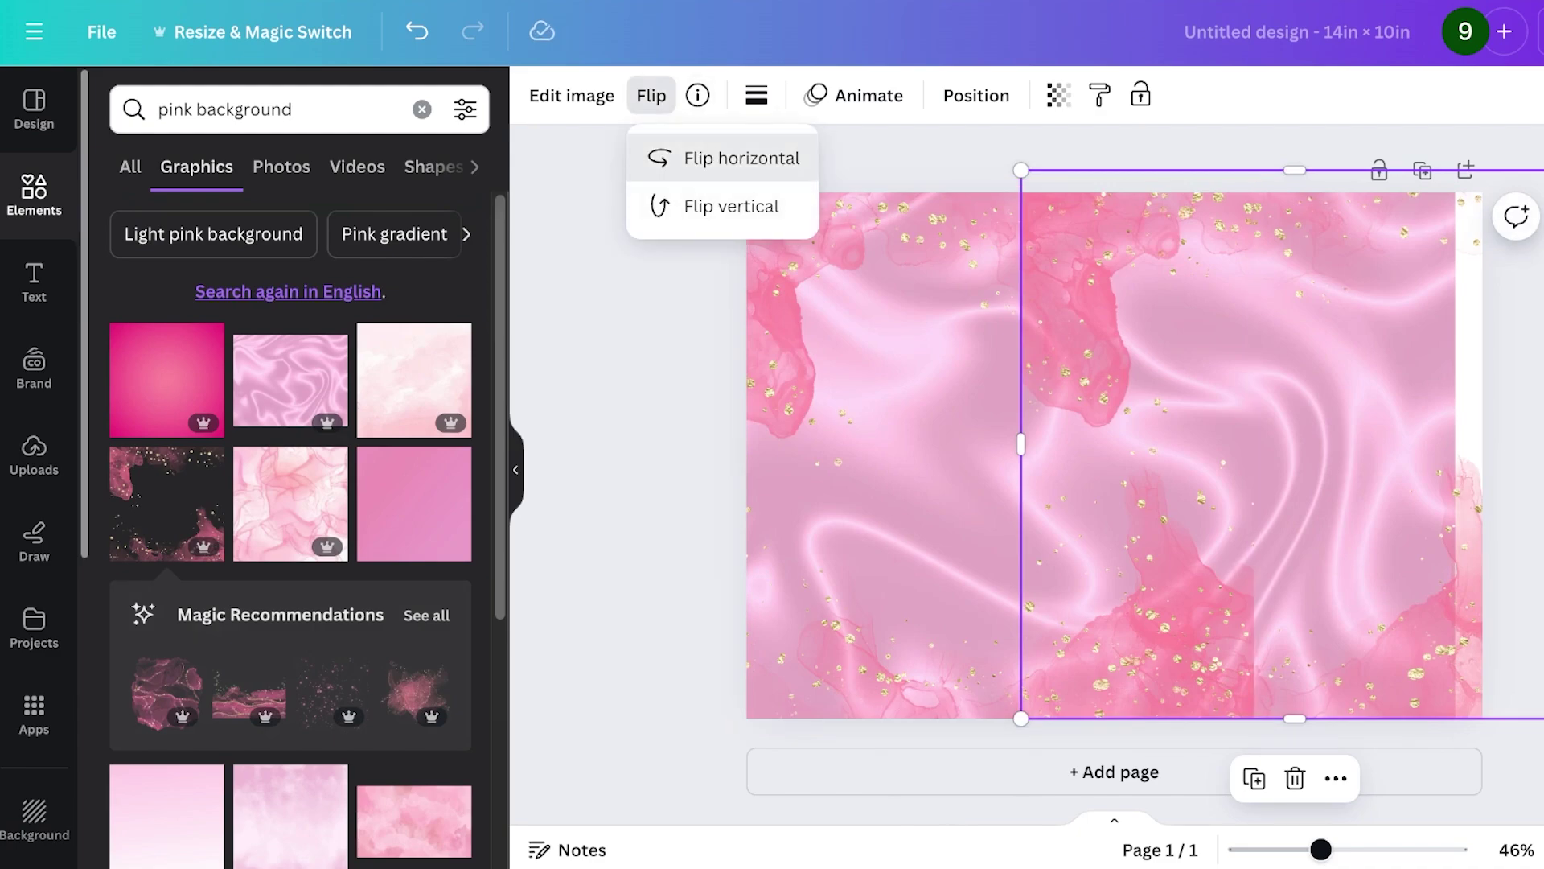
click(741, 157)
drag(1126, 442, 733, 452)
drag(1046, 450, 1113, 463)
key(ctrl+z)
drag(1389, 190, 1530, 125)
drag(1183, 434, 1079, 413)
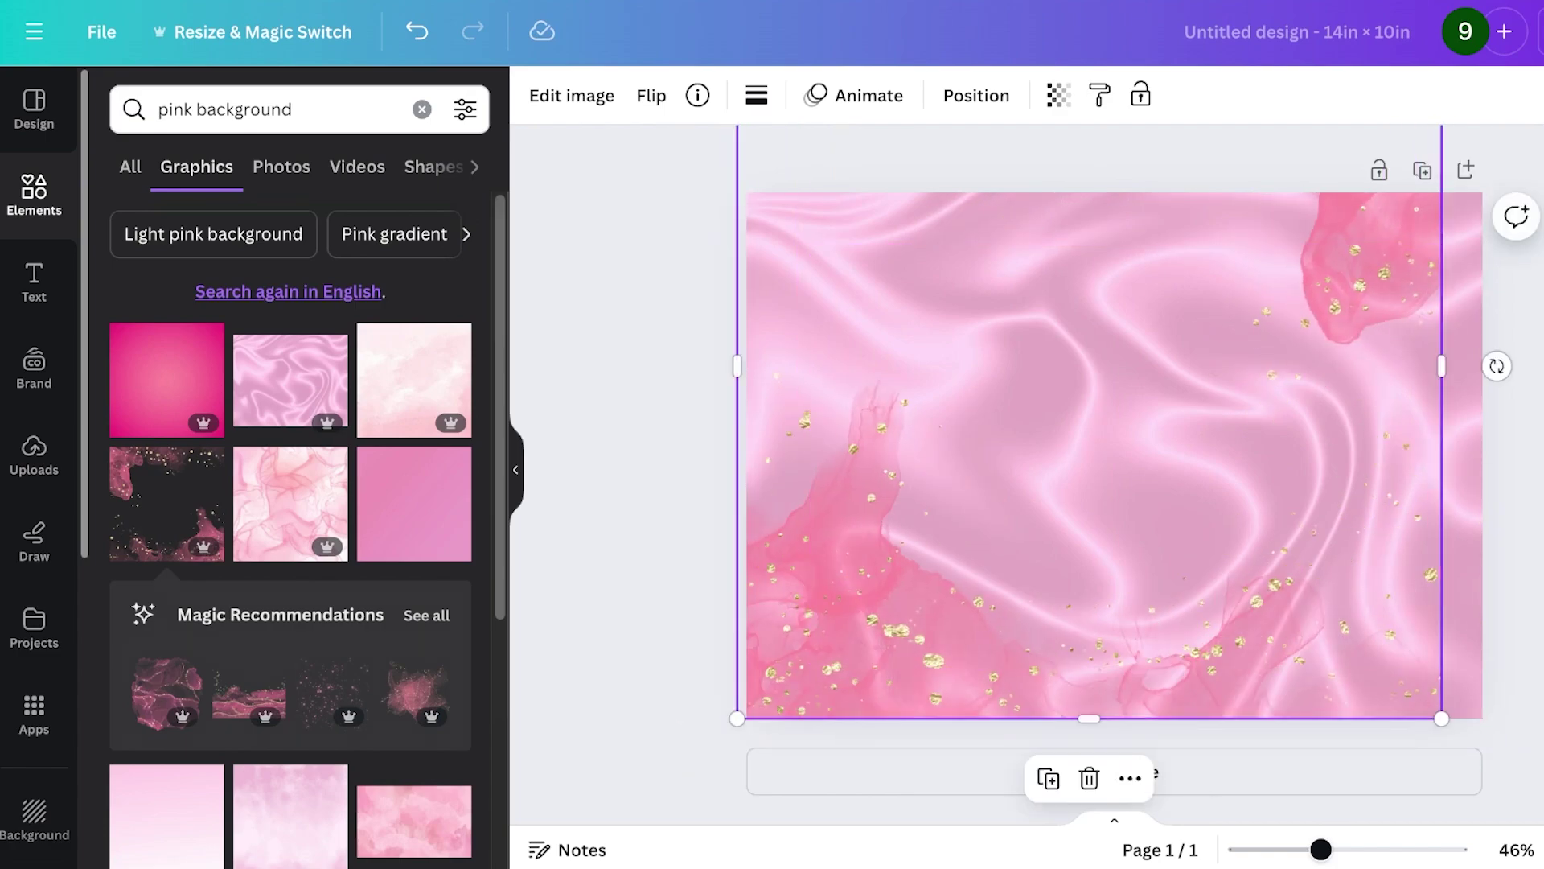
key(Escape)
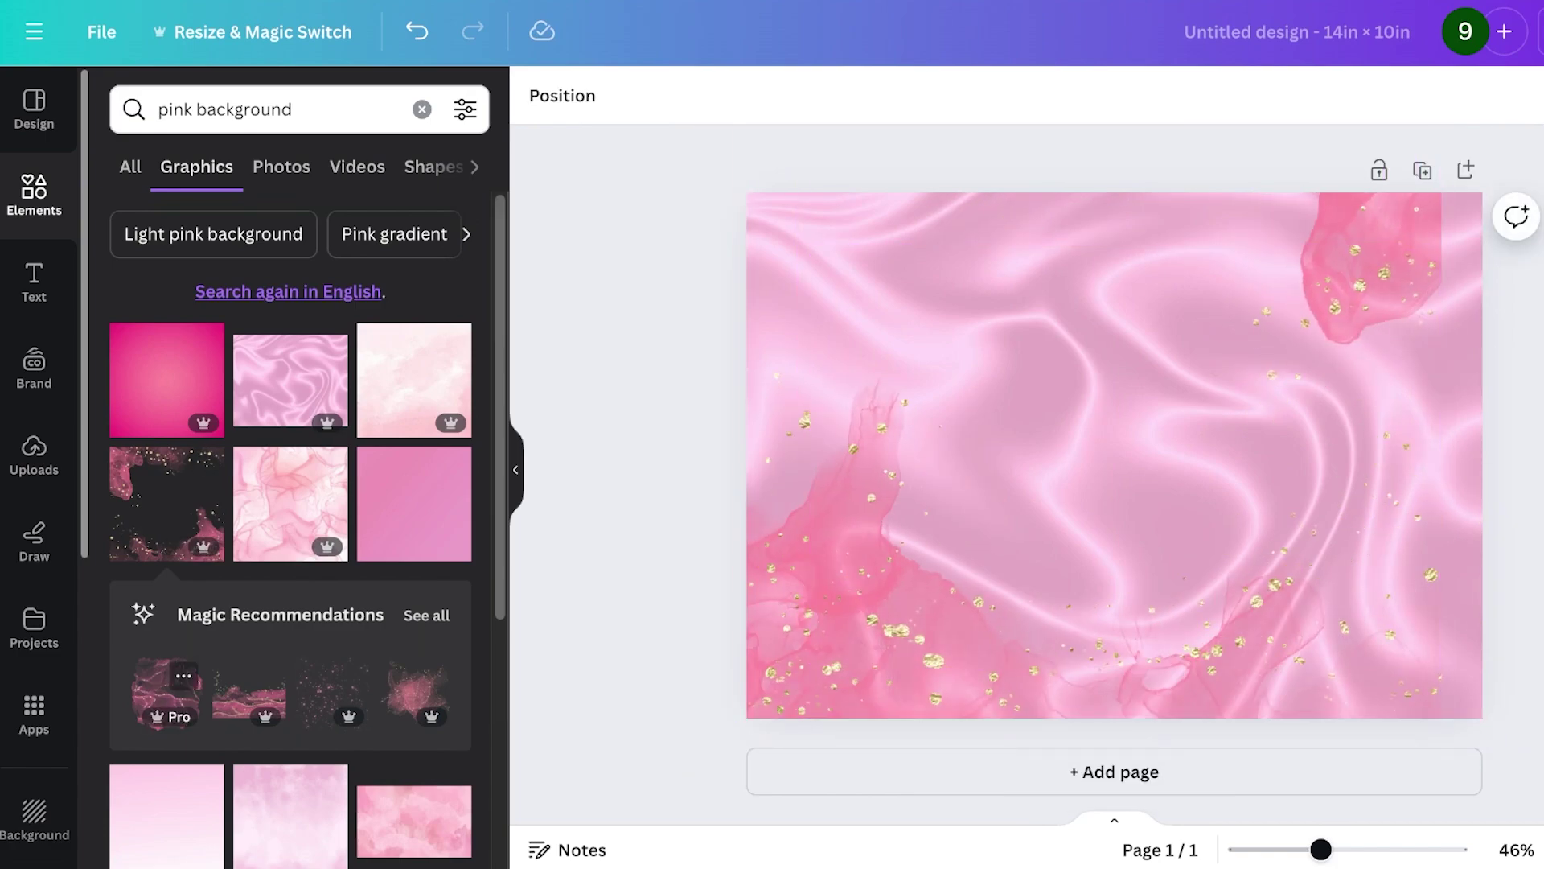
- Try the recommended pink dots and alcohol-ink graphics, then delete both
click(333, 692)
drag(1115, 456, 923, 357)
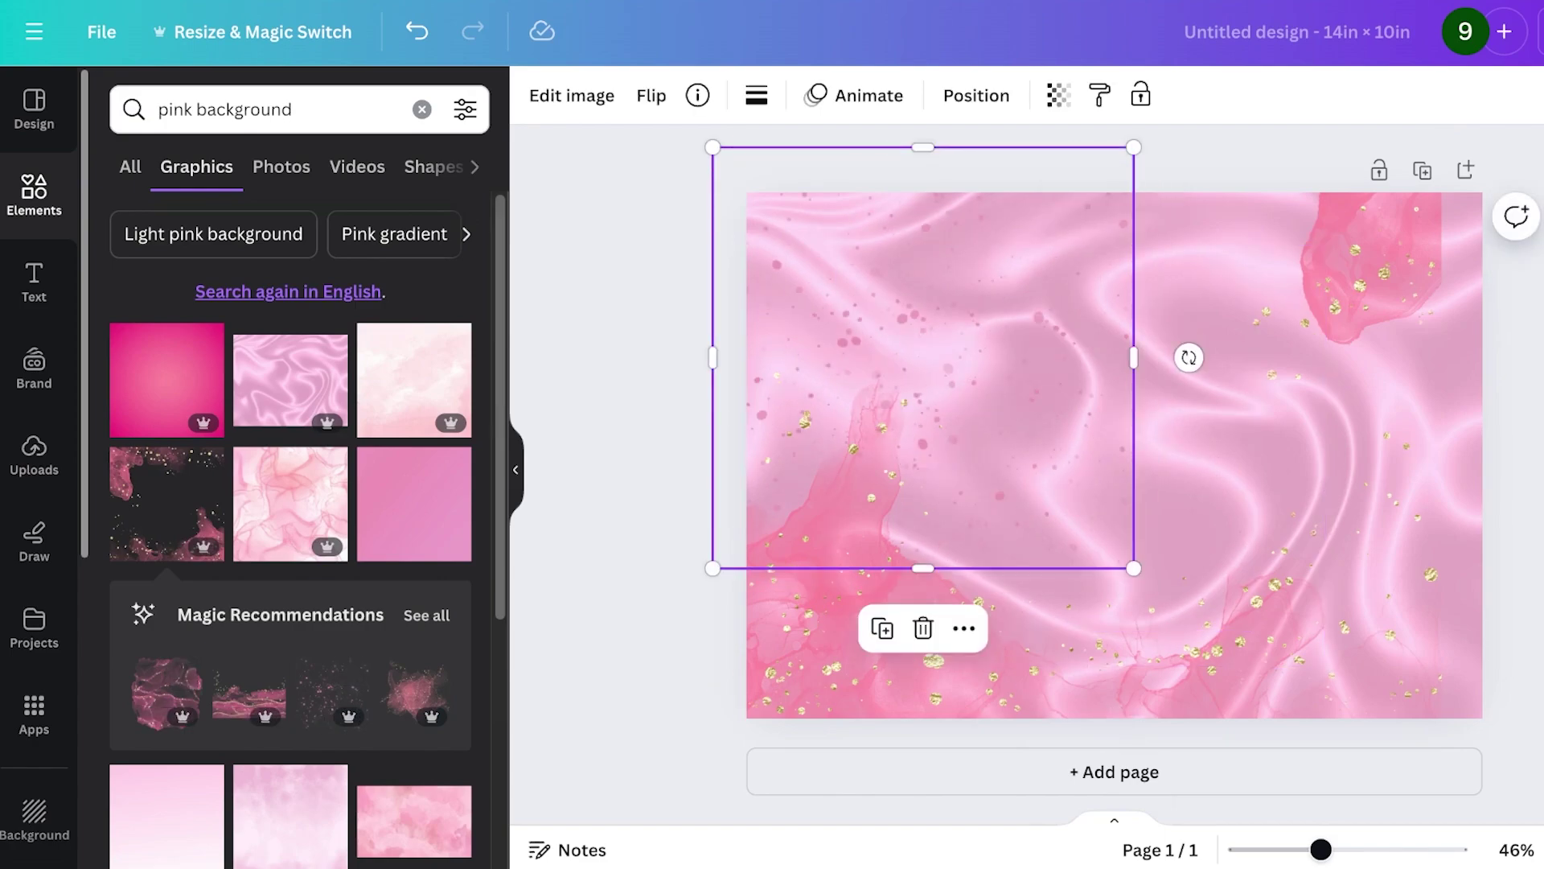
key(Delete)
click(167, 692)
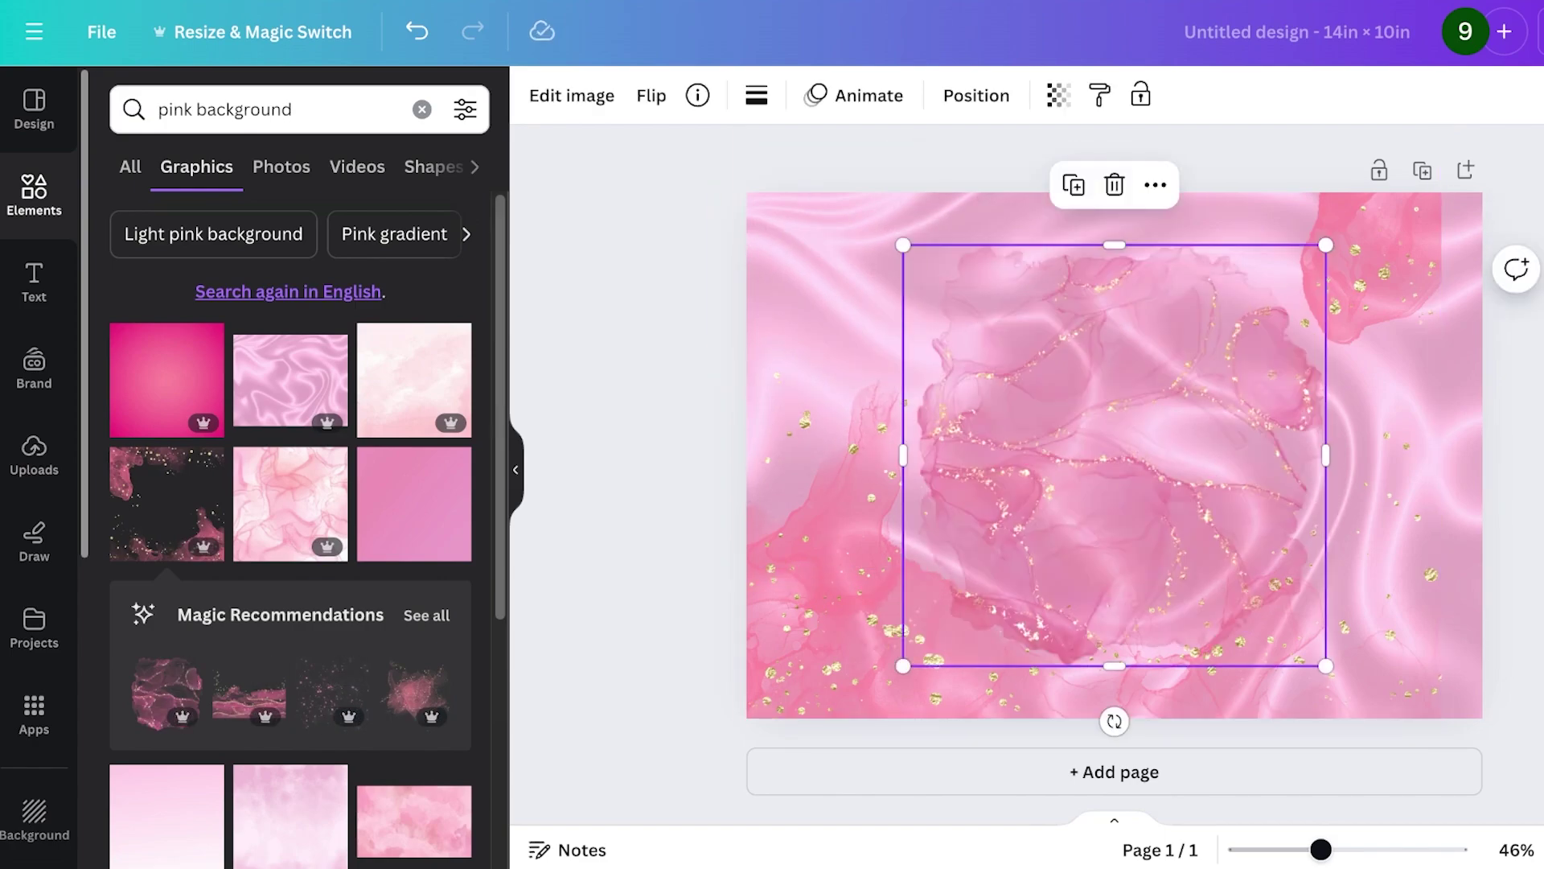
mouse_move(1114, 455)
mouse_down()
mouse_move(981, 372)
mouse_move(958, 414)
mouse_move(837, 271)
mouse_up()
key(Delete)
click(34, 281)
- Search Elements for 'model' and show only photo results
click(34, 193)
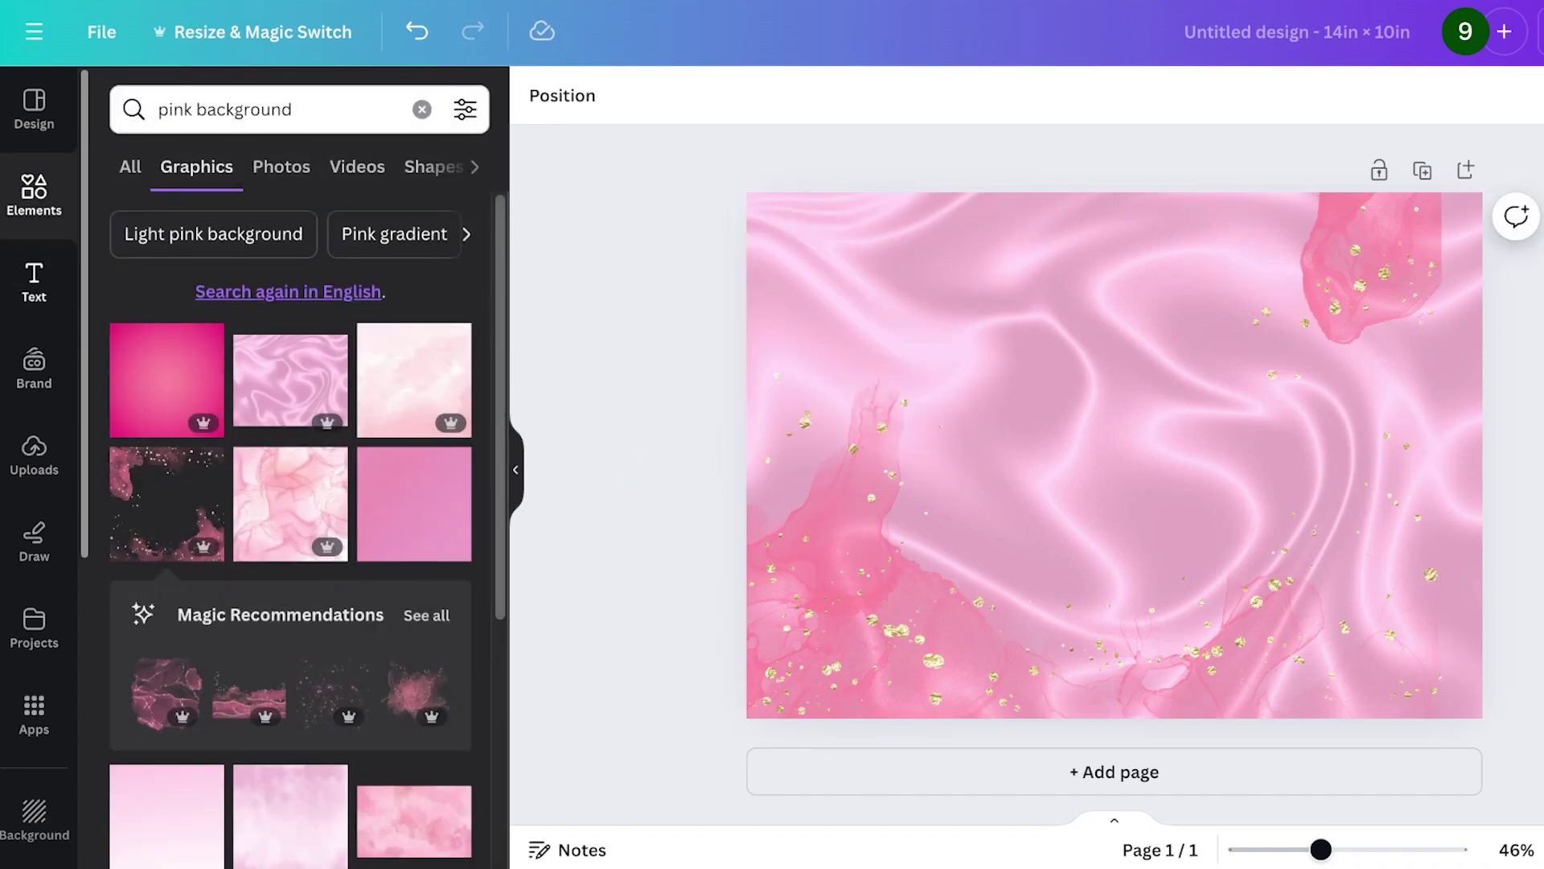
click(421, 109)
click(241, 108)
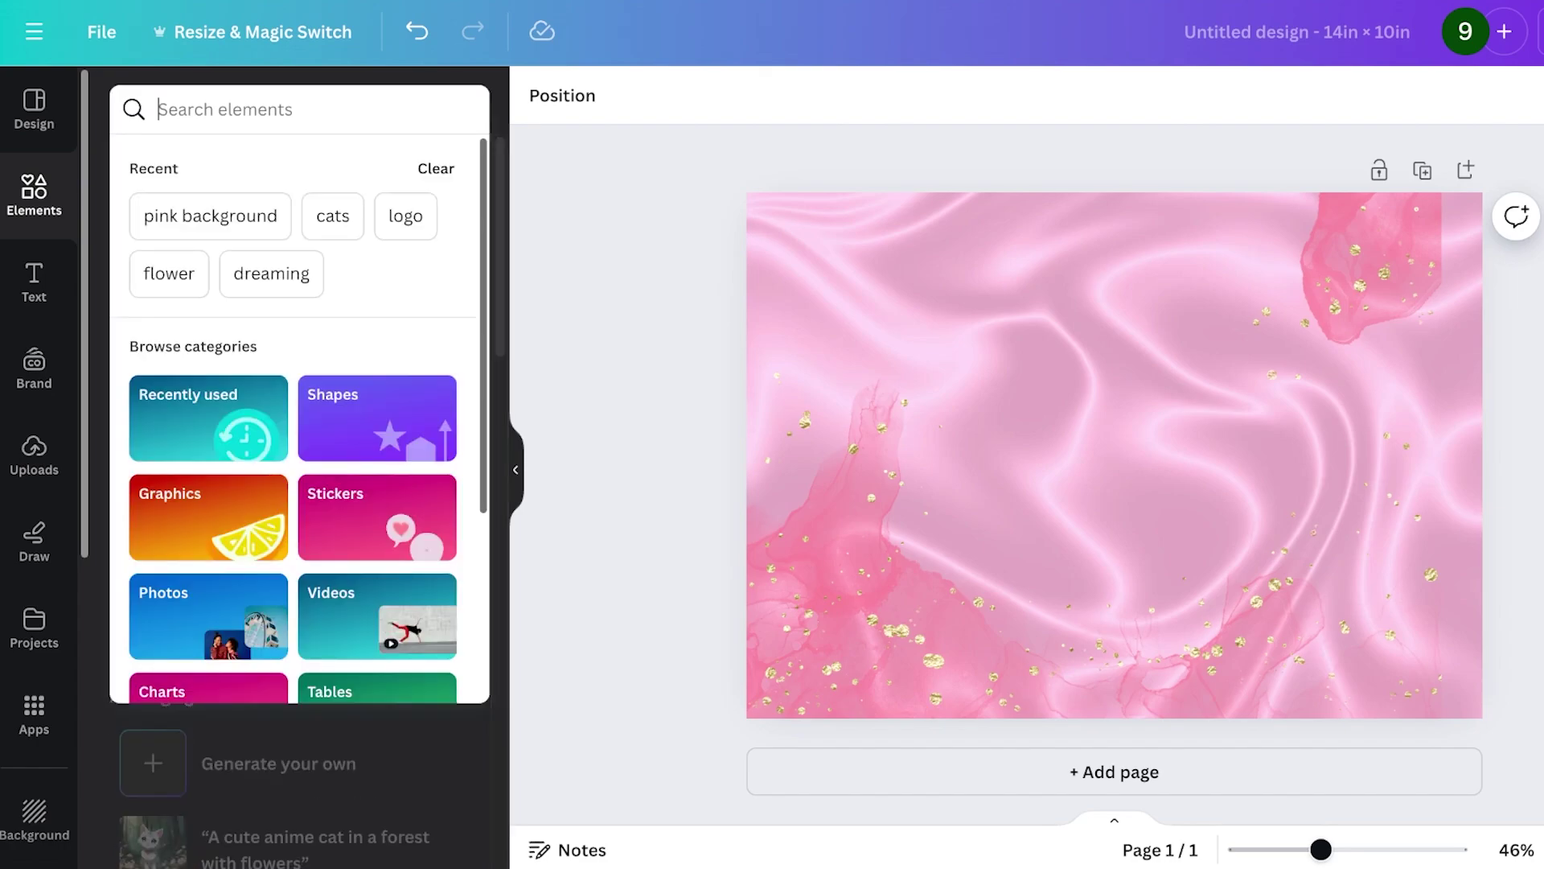
text(model)
key(Return)
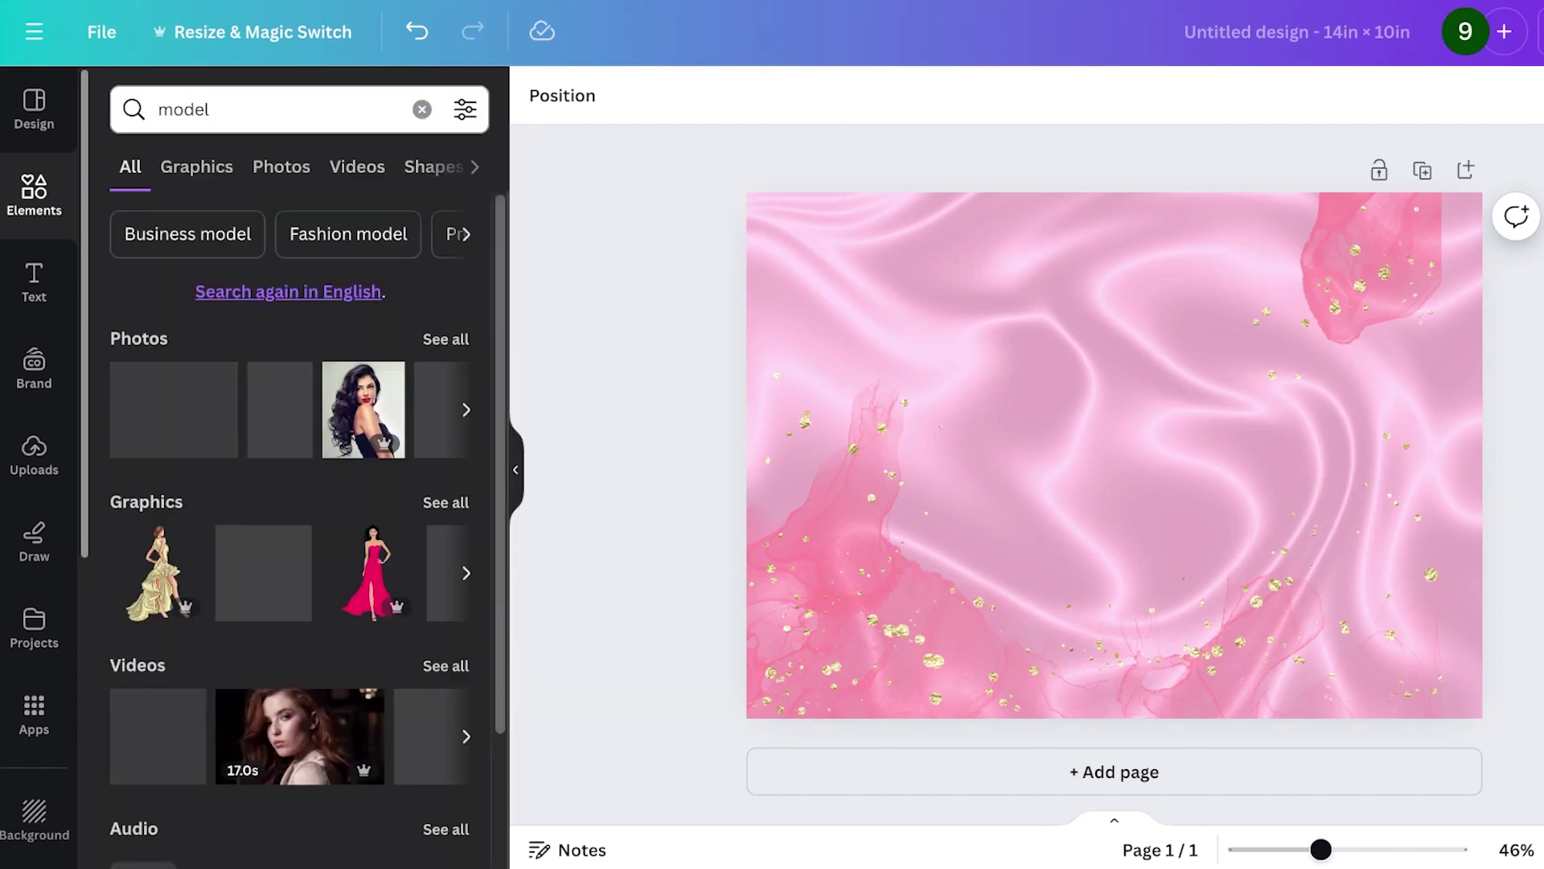
click(281, 167)
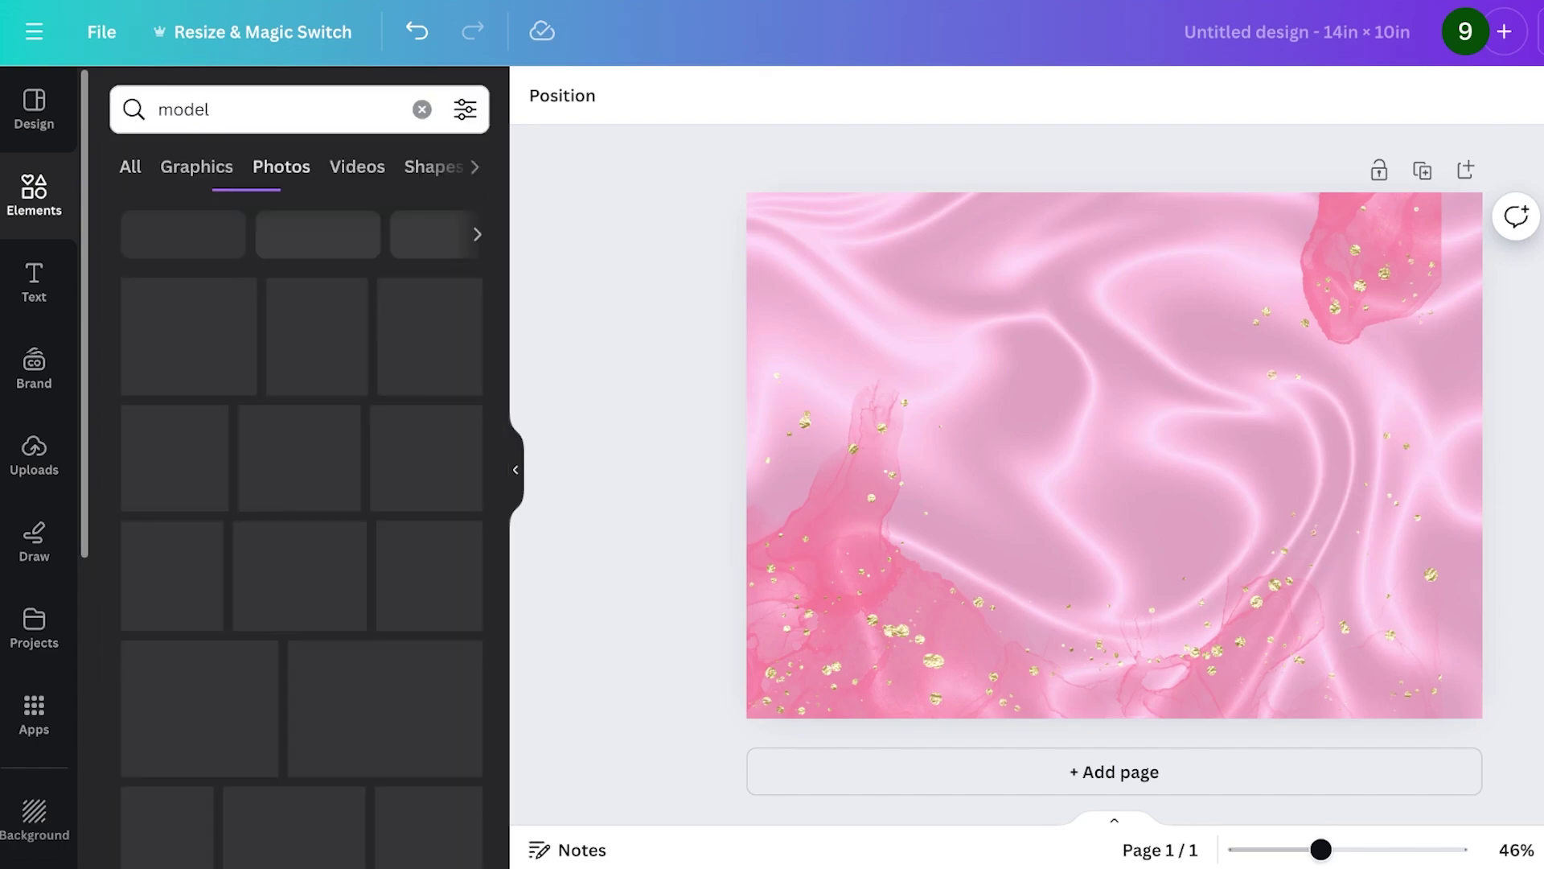
- Add a model photo, swap in a front-facing model shot, and start downloading the design
click(370, 508)
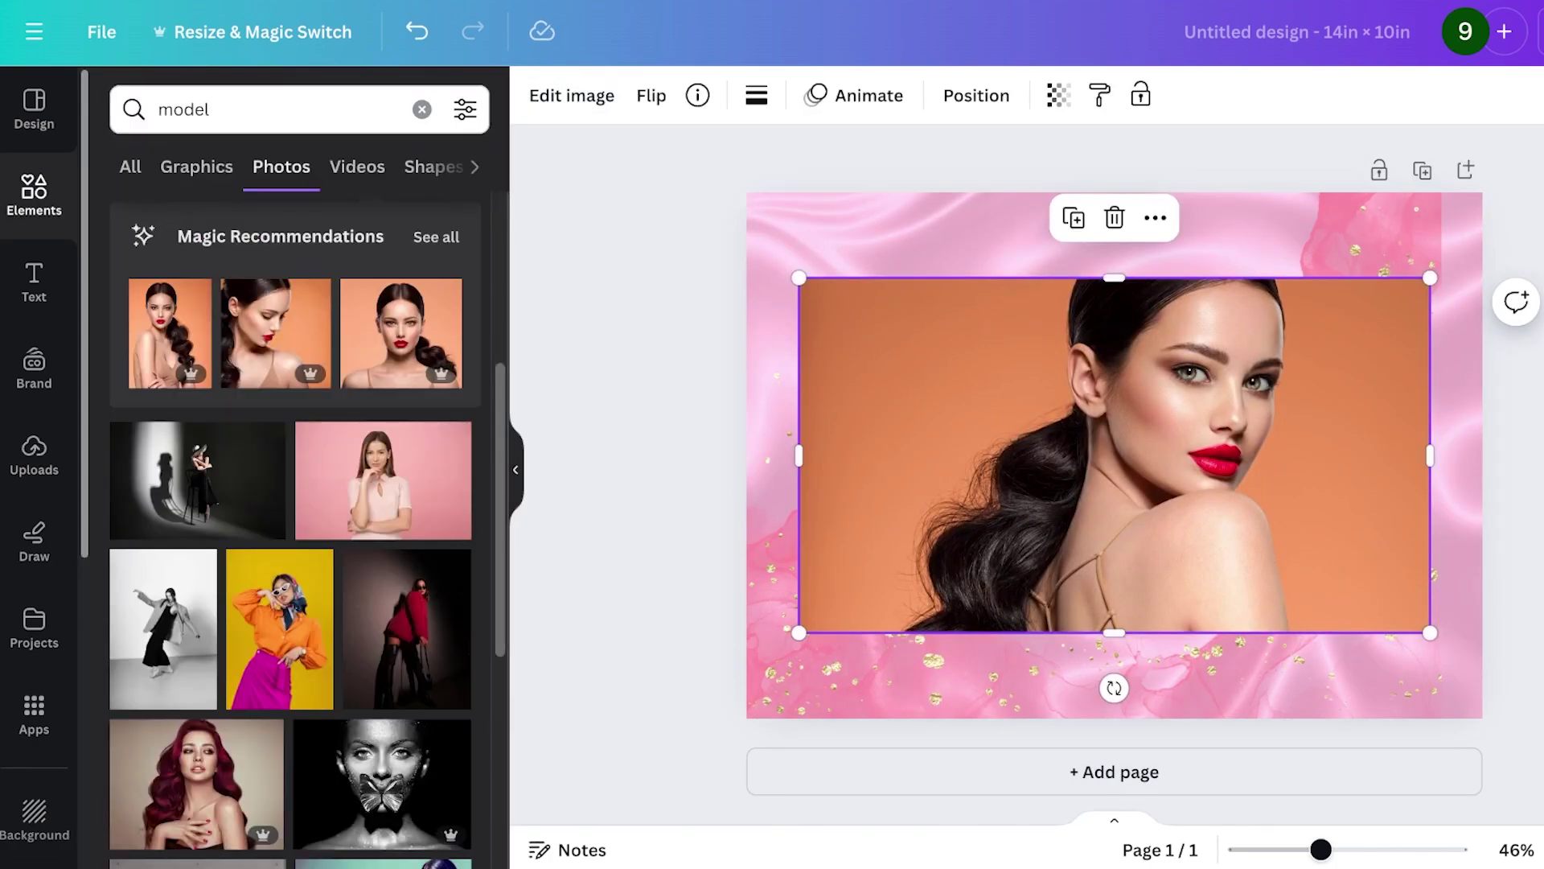
drag(401, 333, 1286, 369)
click(1543, 31)
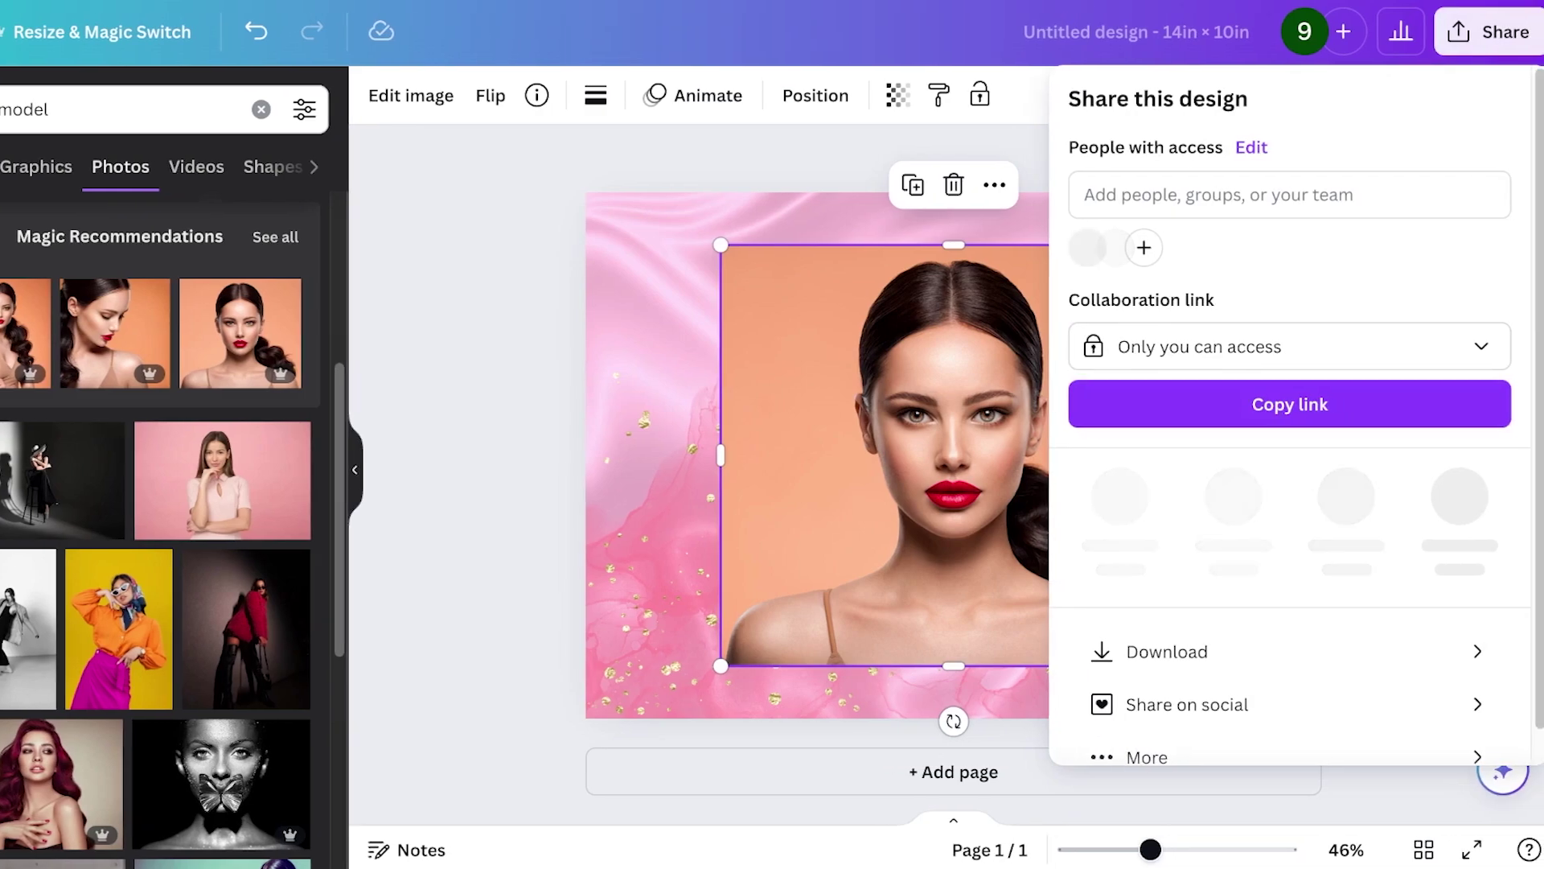
click(1228, 649)
- Download the Canva design as a PNG
click(1300, 525)
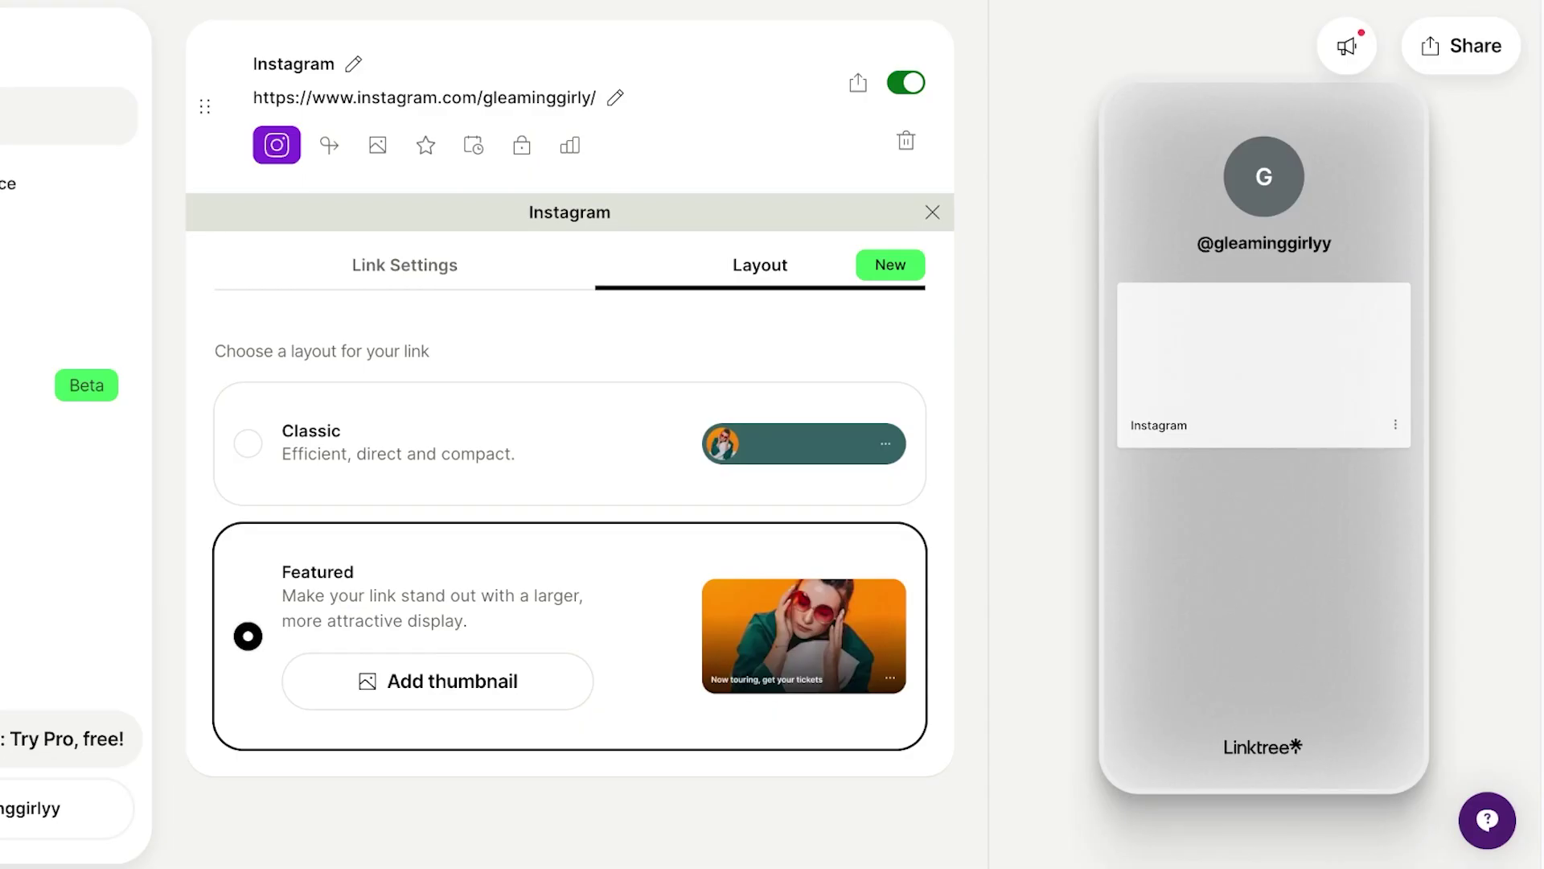
scroll(570, 483, up, 5)
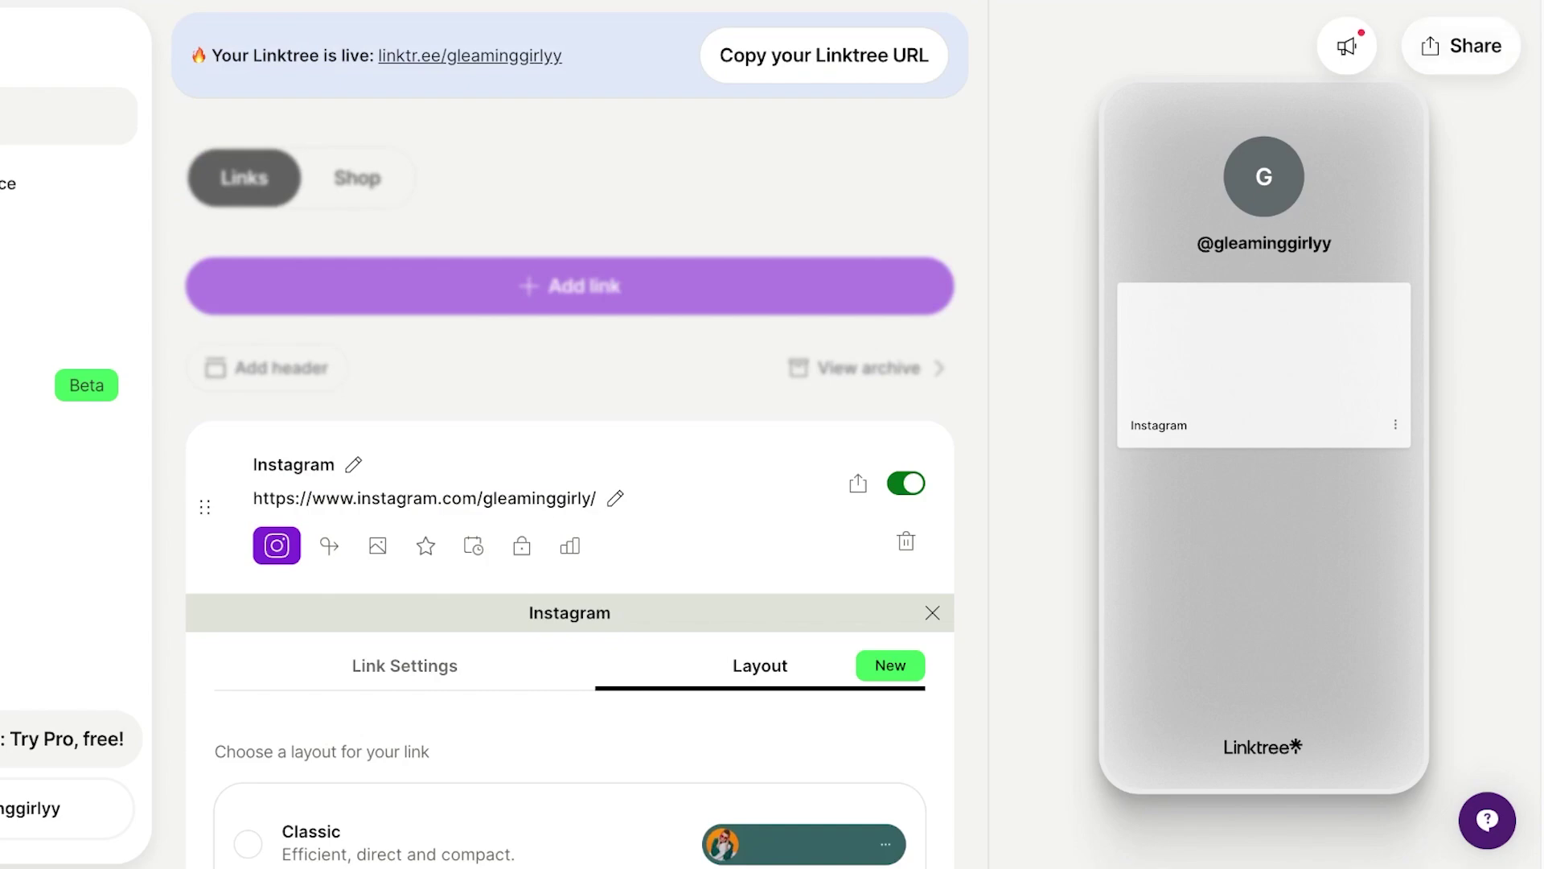
scroll(569, 483, down, 5)
- Upload the model image as the Instagram link's thumbnail, cropped square
click(377, 8)
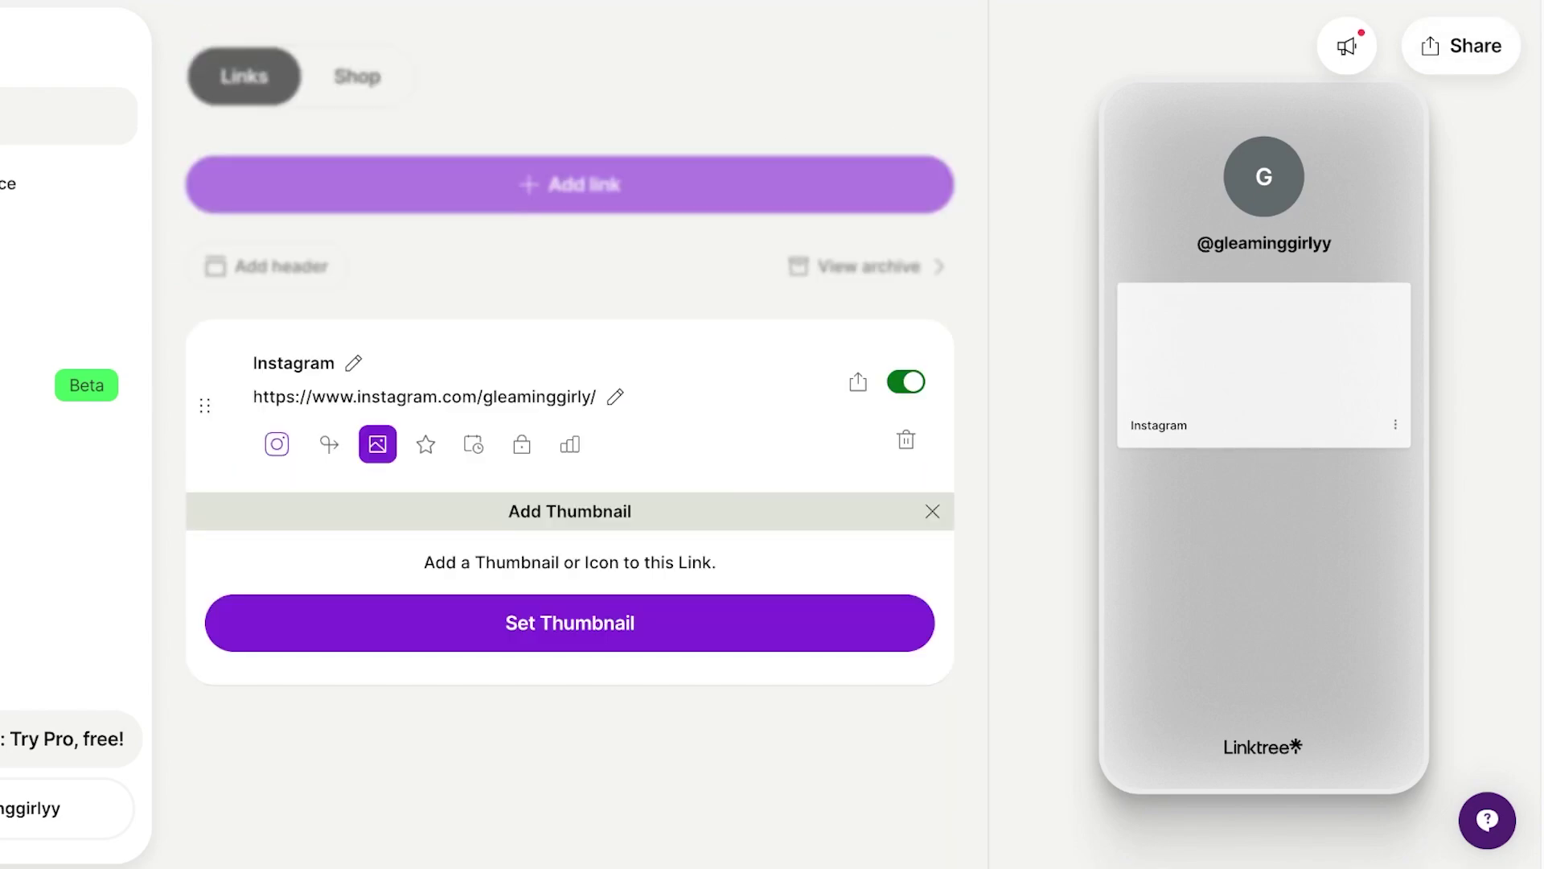
click(570, 637)
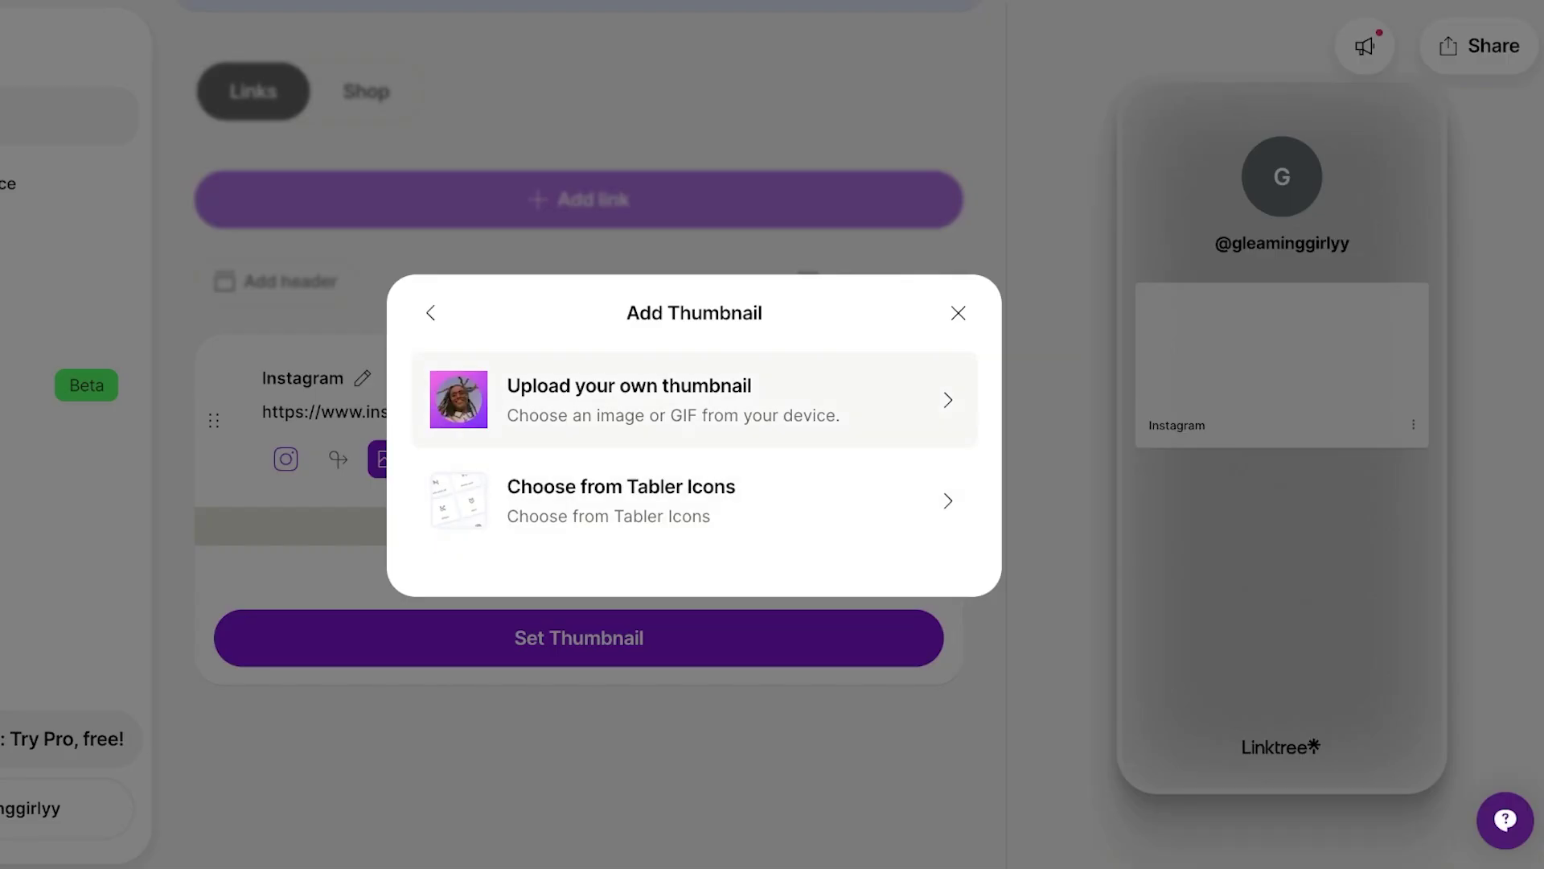
click(692, 400)
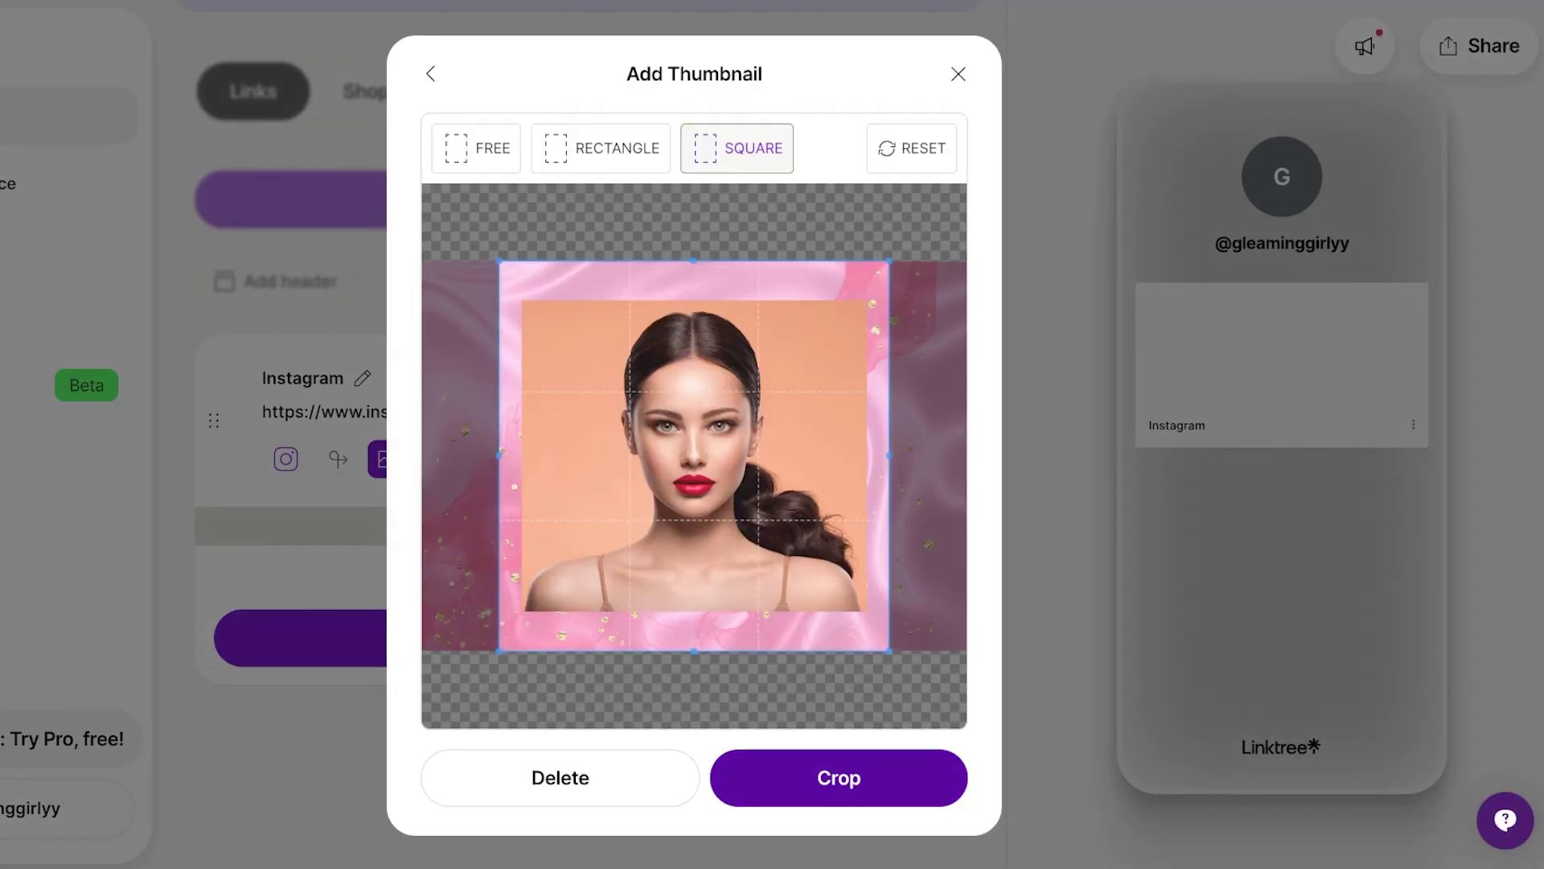
click(839, 778)
click(839, 778)
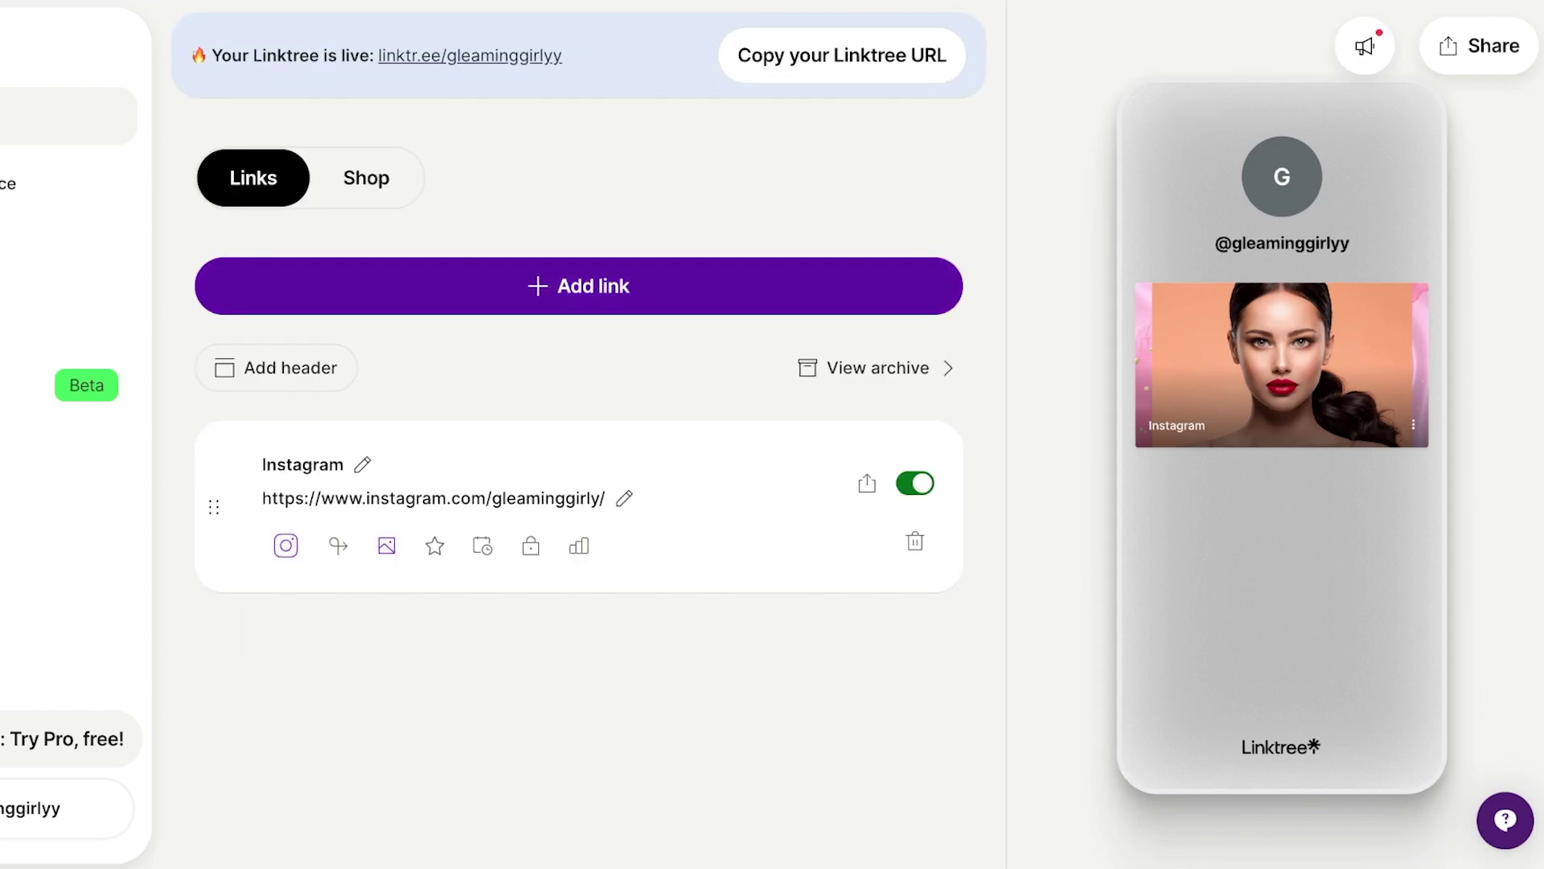
- Add a link with the pasted Amazon foundation URL and title it 'My fav foundation <3'
click(578, 286)
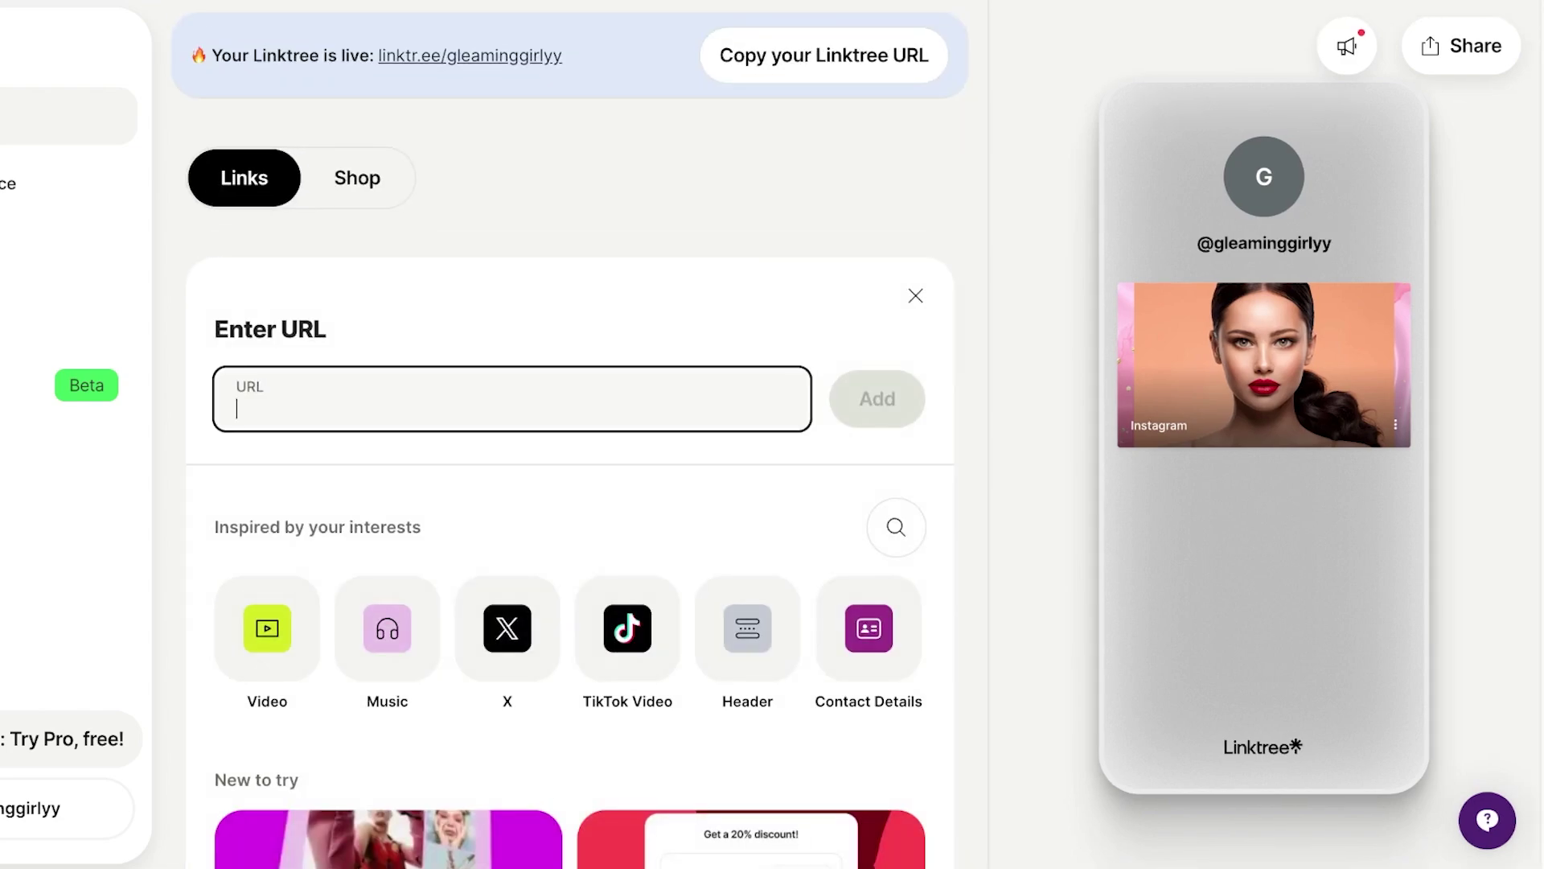
key(ctrl+v)
key(Return)
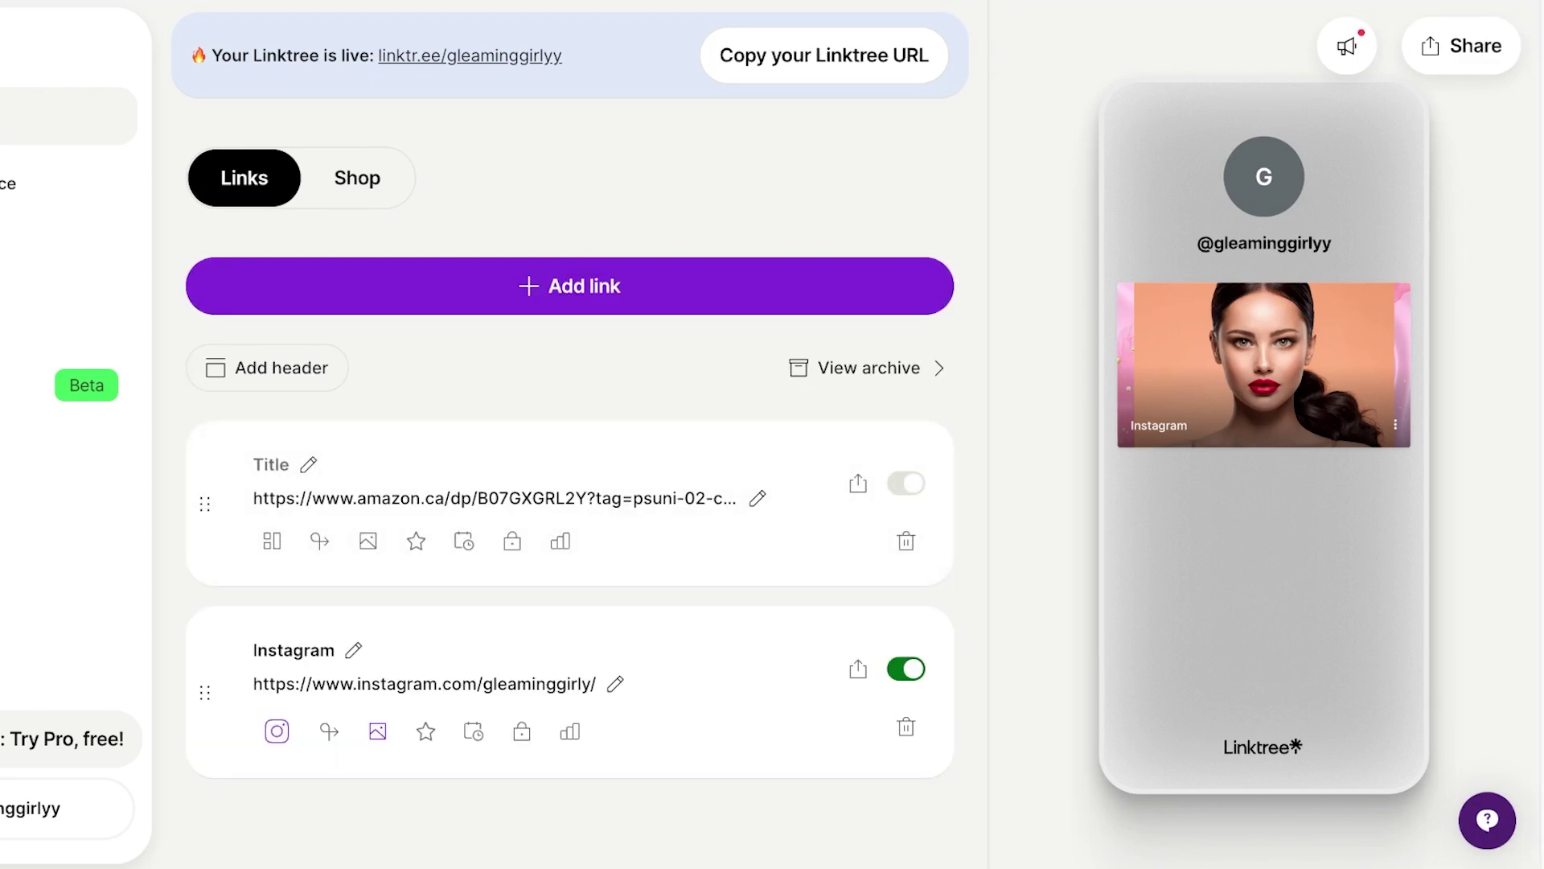
click(254, 464)
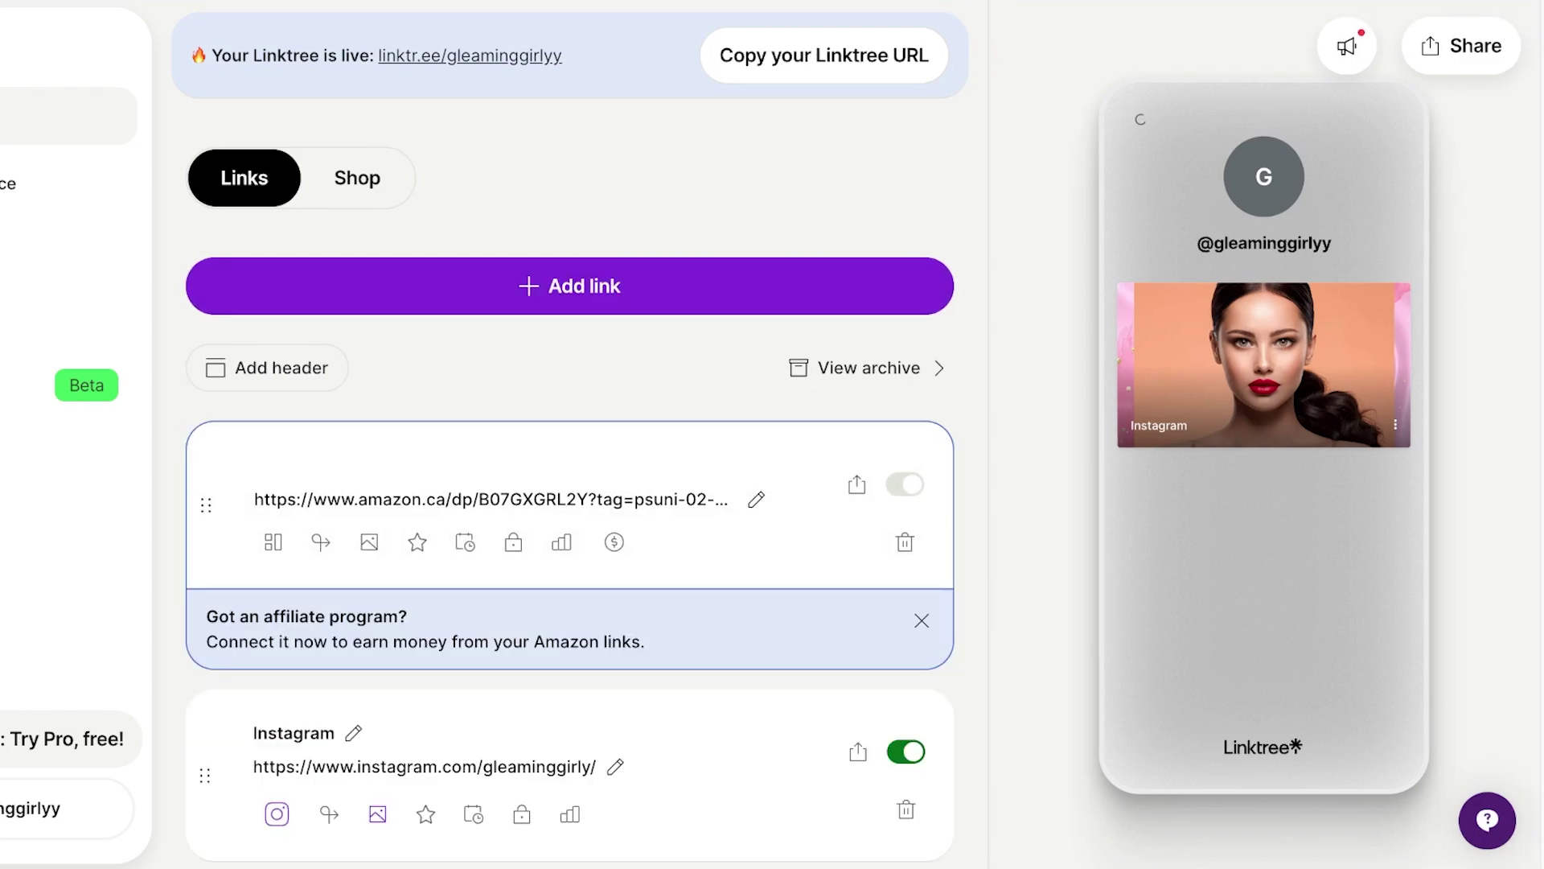
text(My fa)
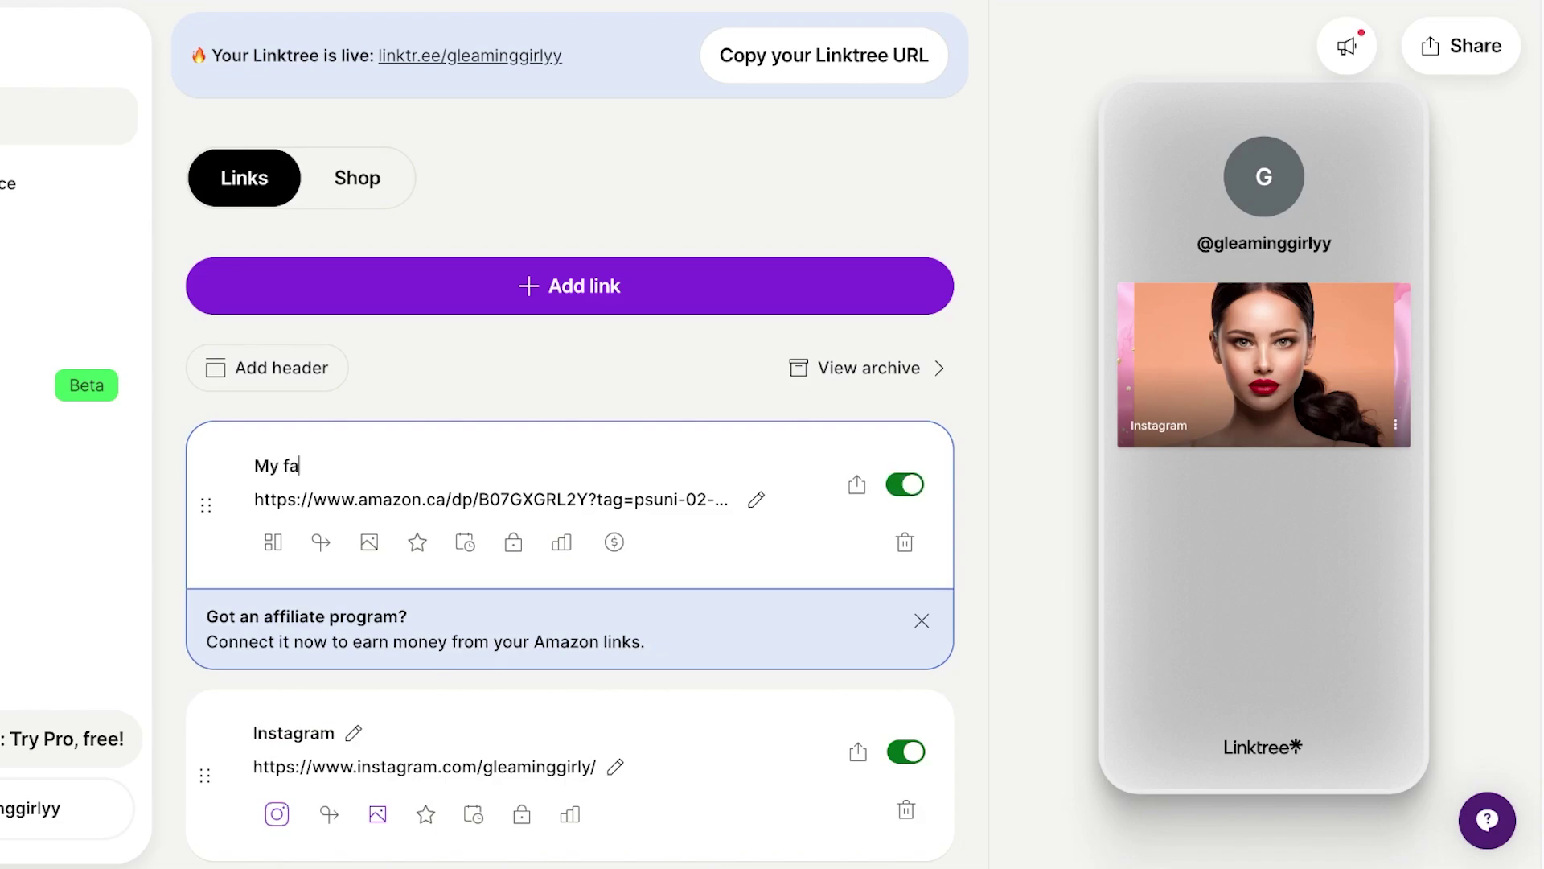
text(v foundation <3)
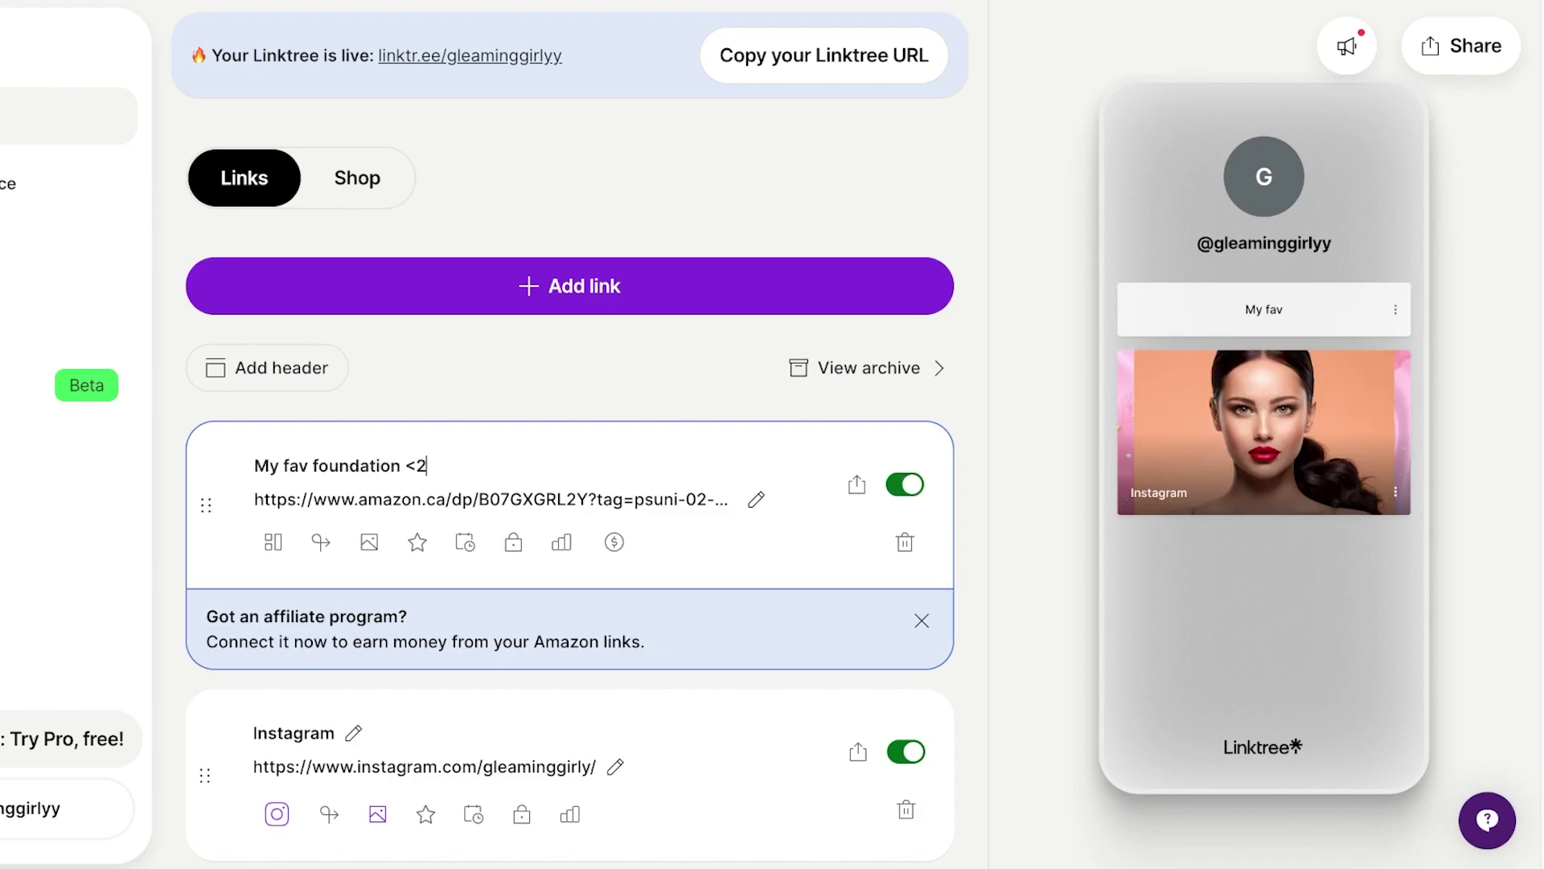
key(BackSpace)
- Finish the title fix and check the foundation link's scheduling, thumbnail, prioritize and layout options
text(3)
click(465, 542)
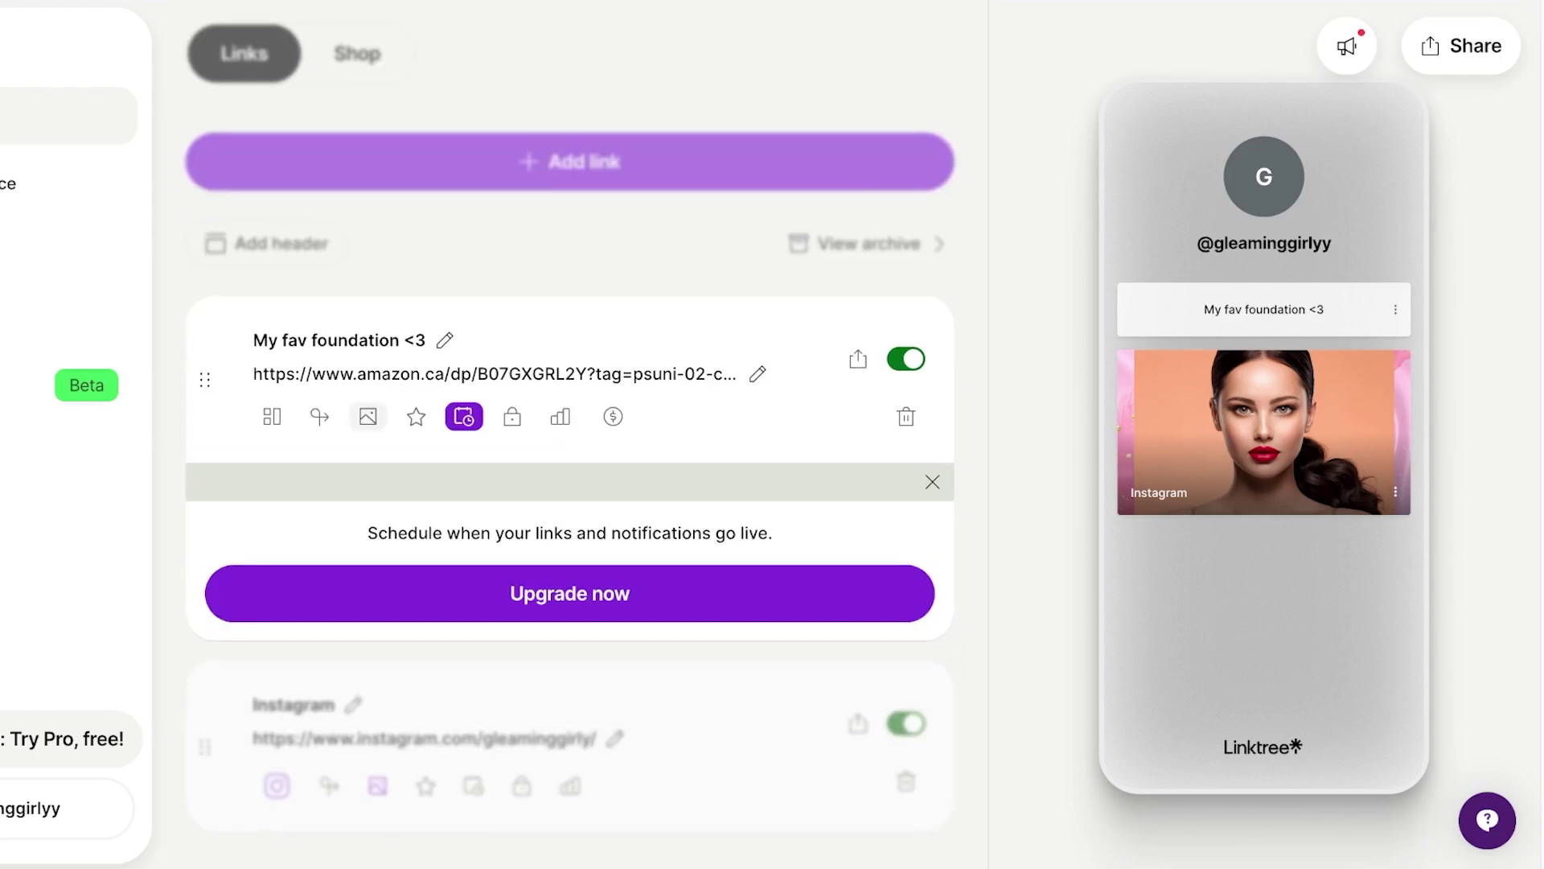
click(369, 416)
click(416, 268)
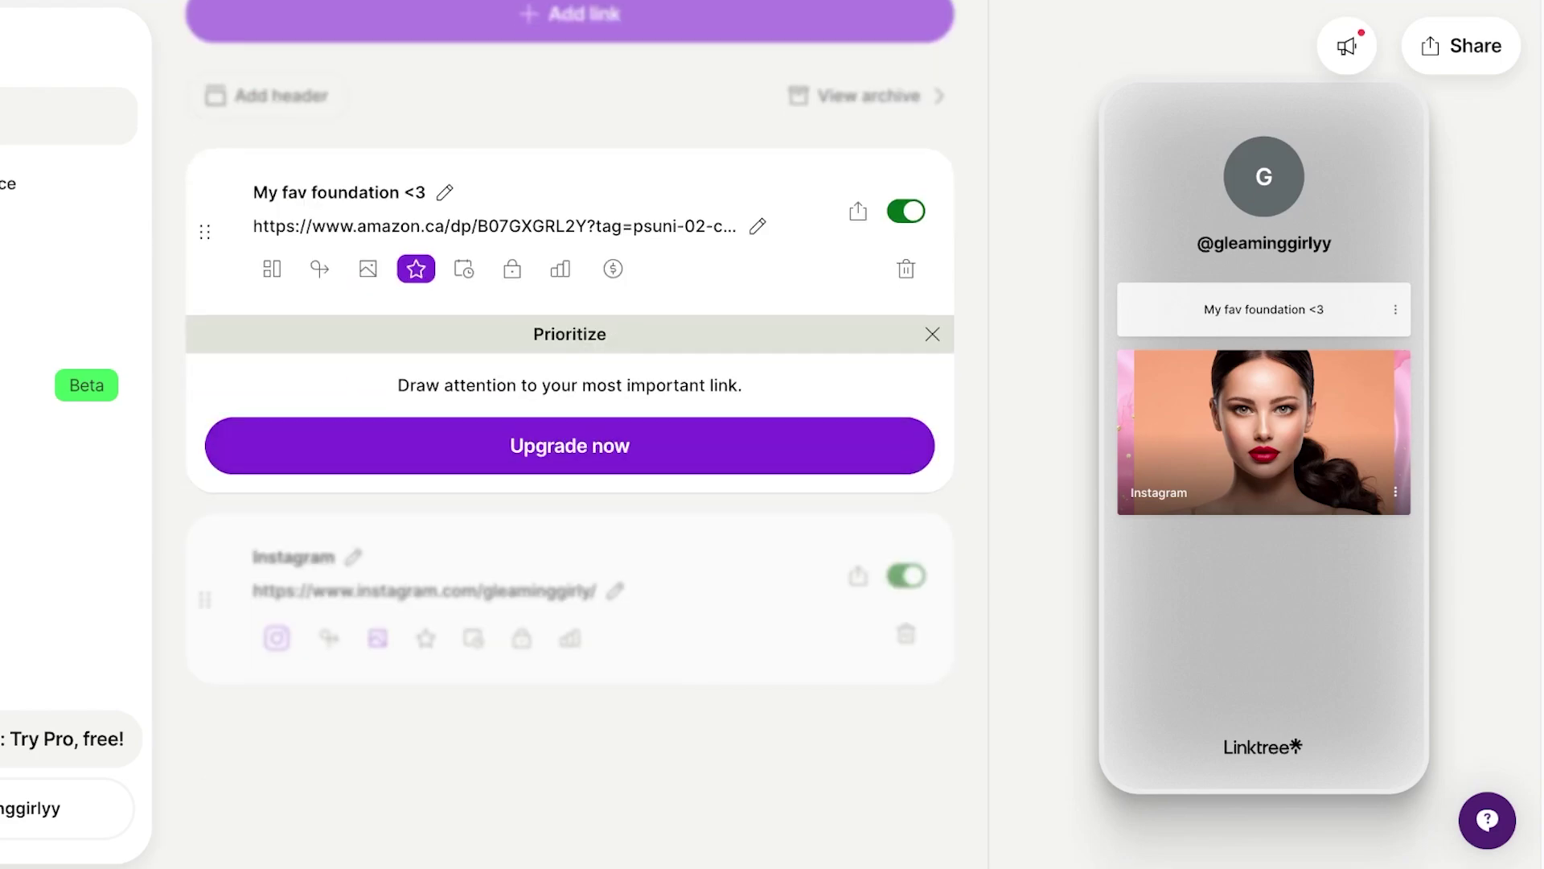
click(272, 268)
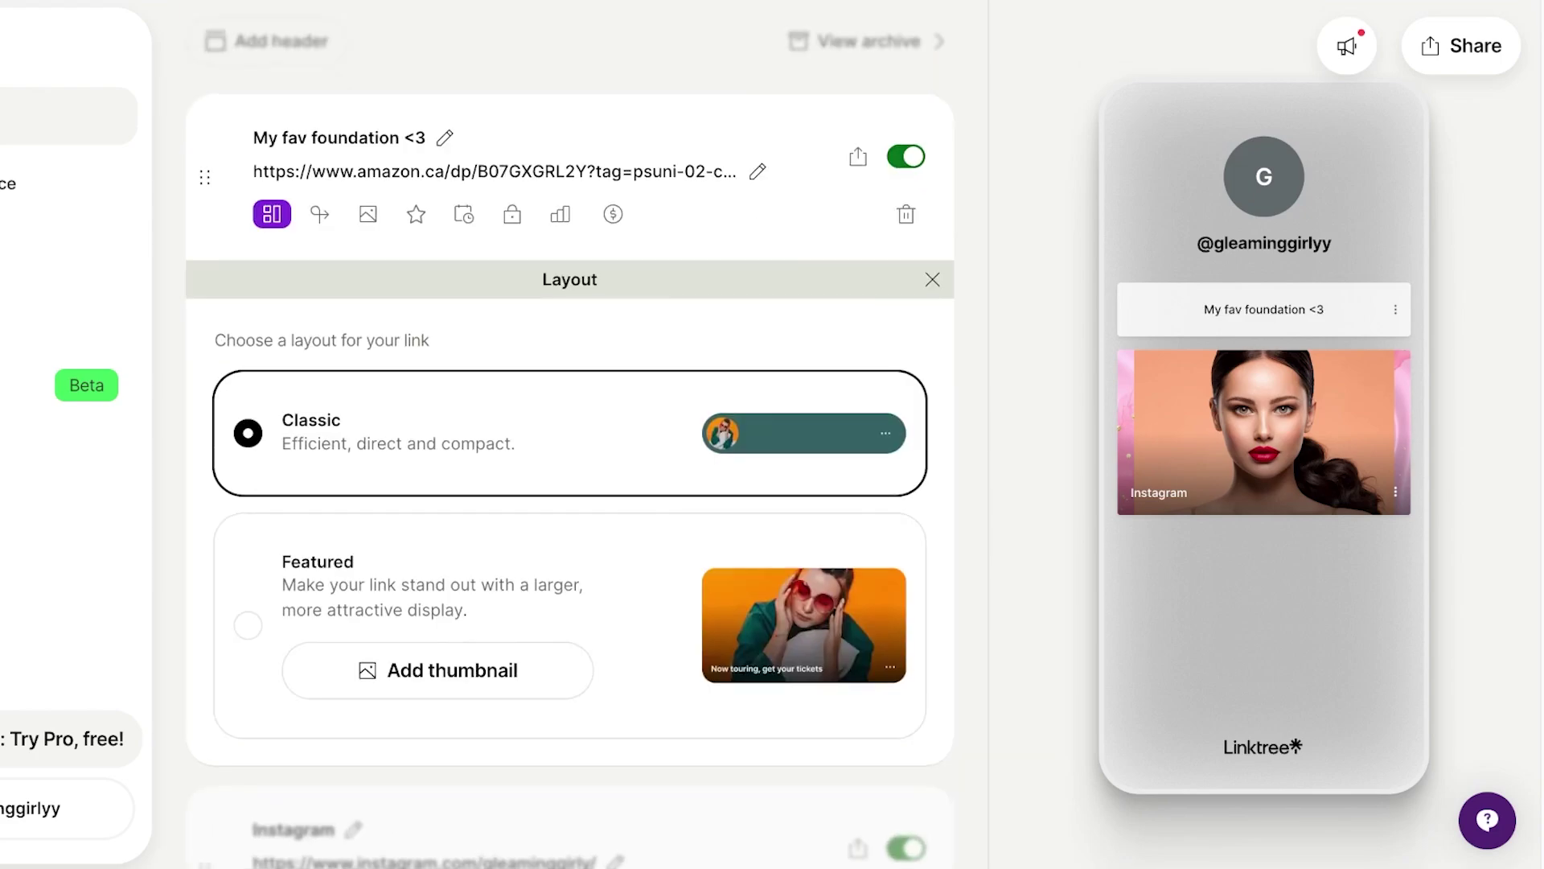
click(613, 214)
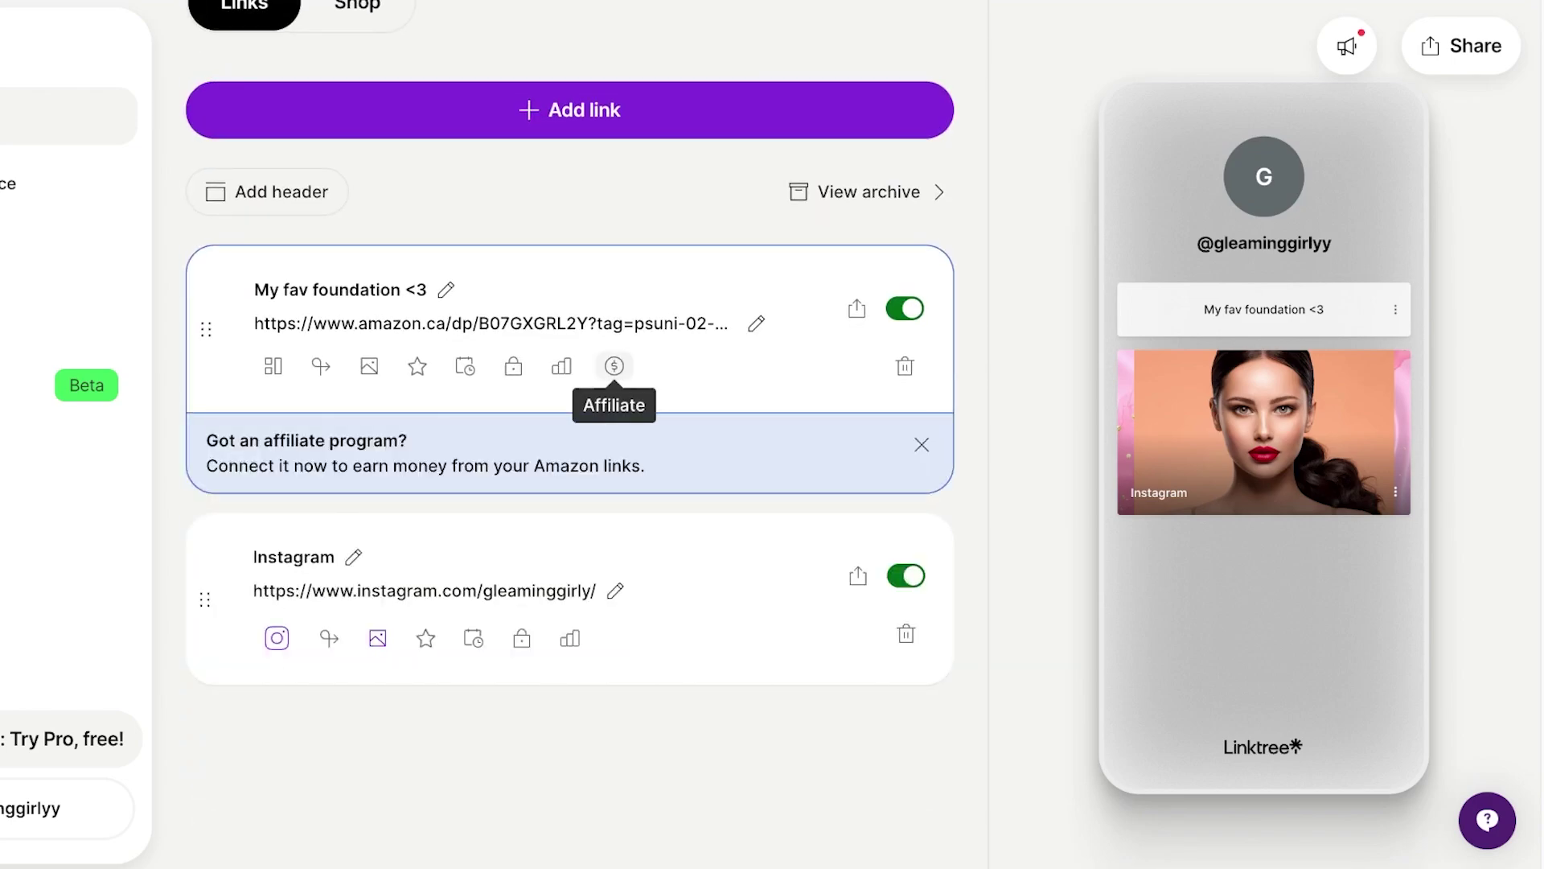
- Open the affiliate program settings for the foundation link
click(614, 366)
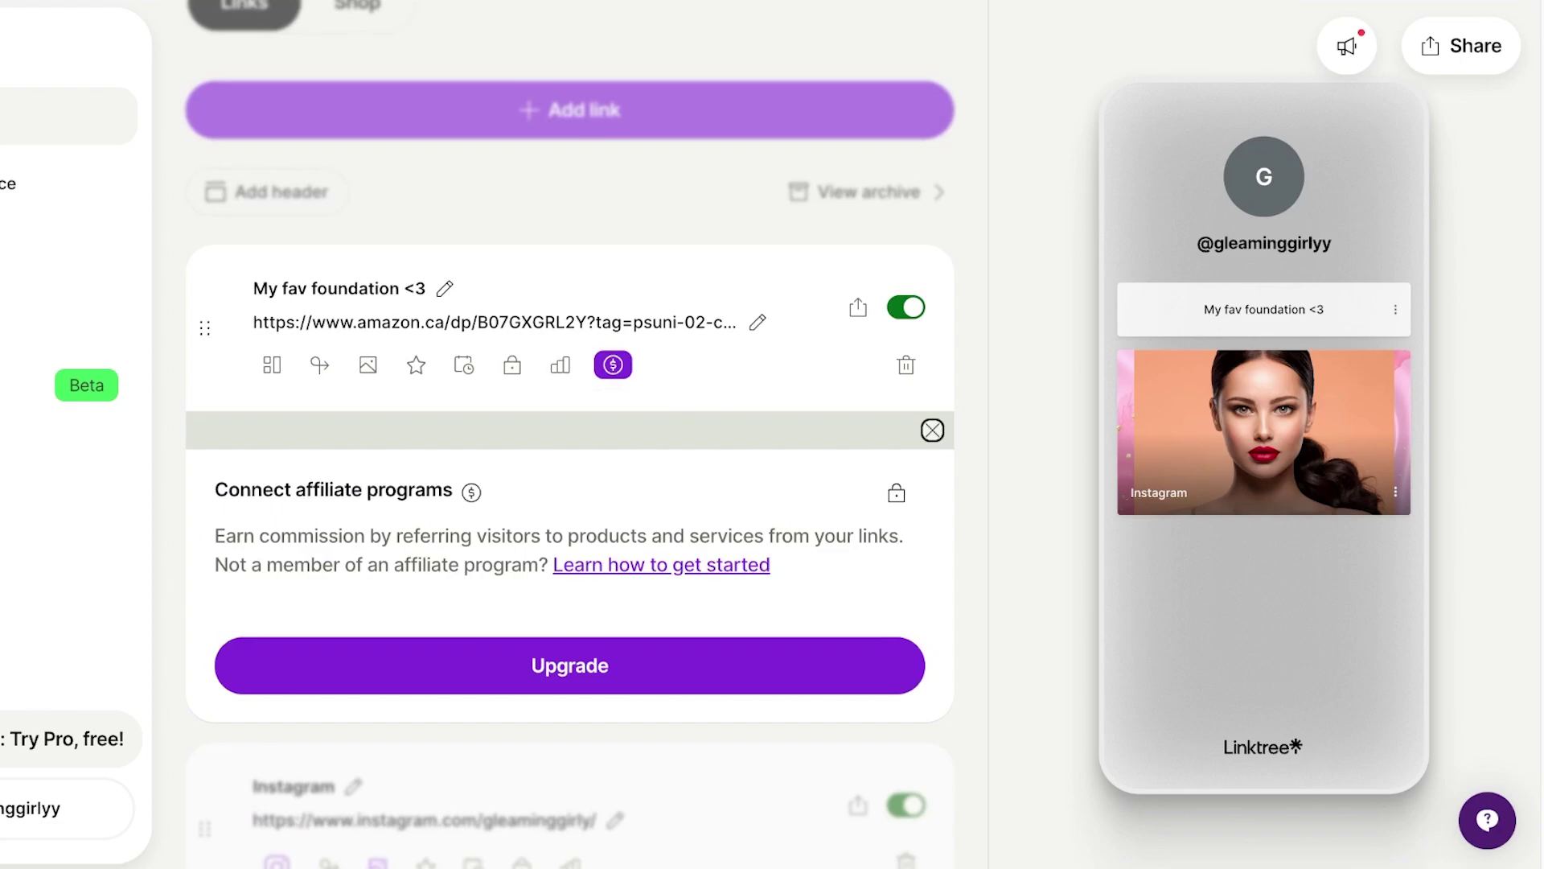
click(933, 431)
click(613, 366)
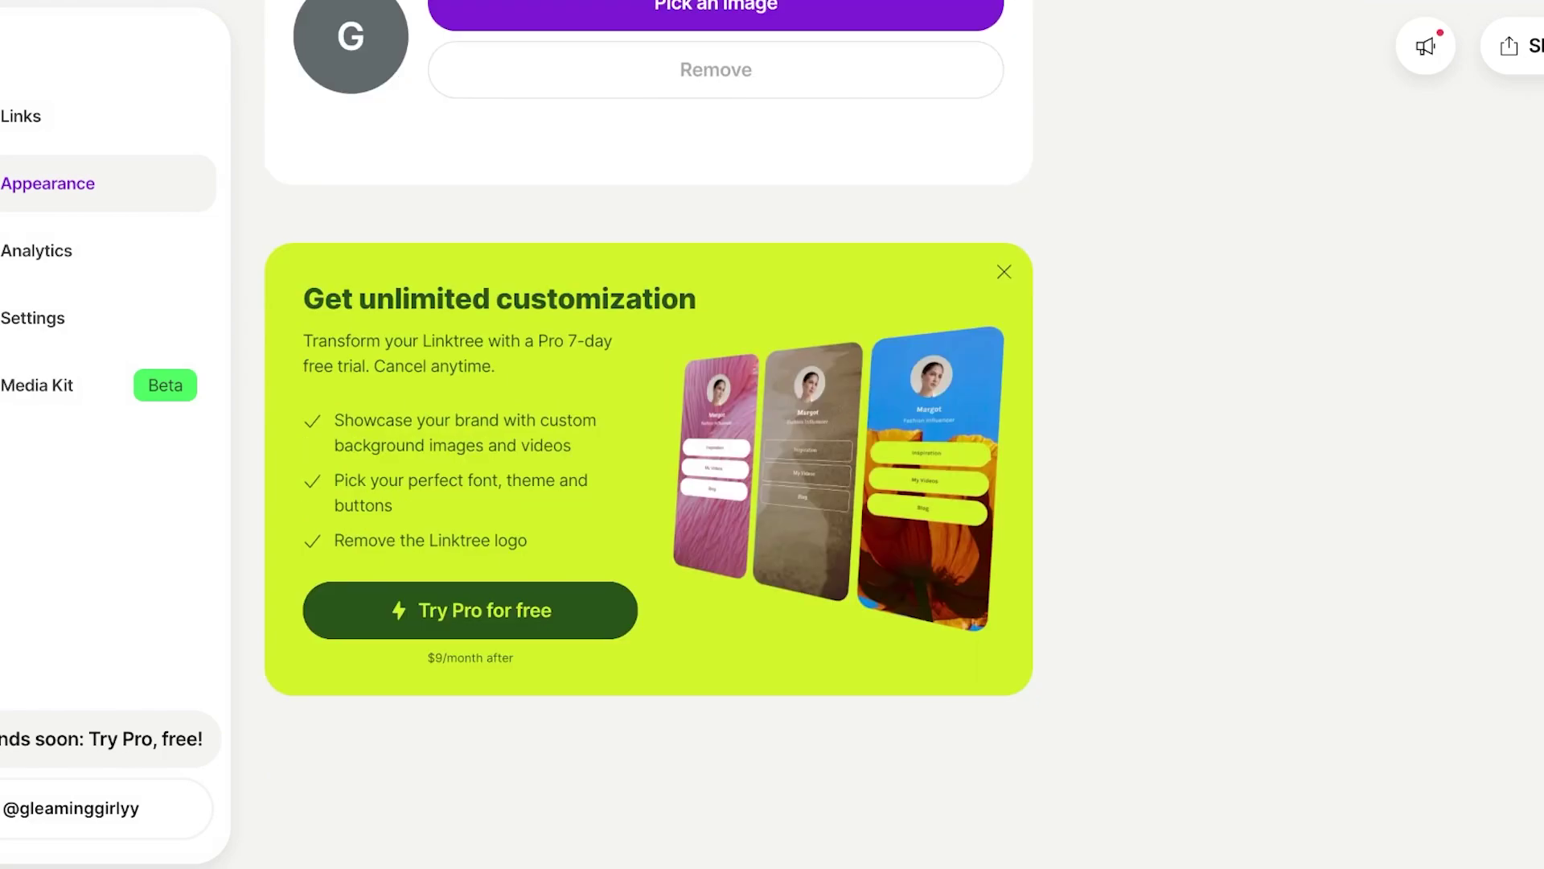
- Upload the Canva model image as the Linktree profile picture
scroll(649, 434, up, 2)
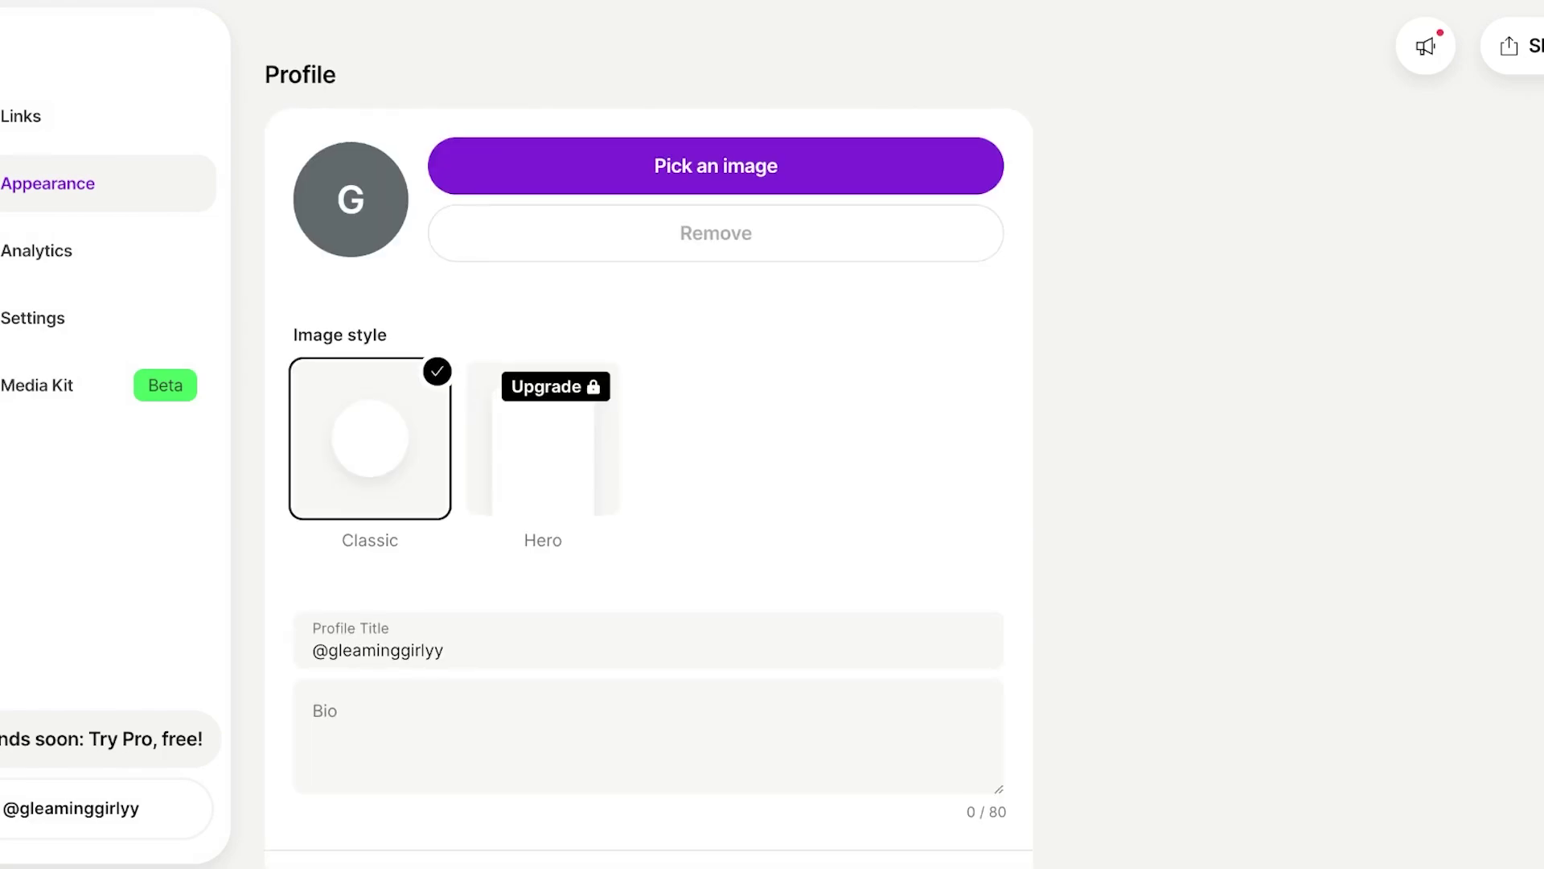
click(716, 165)
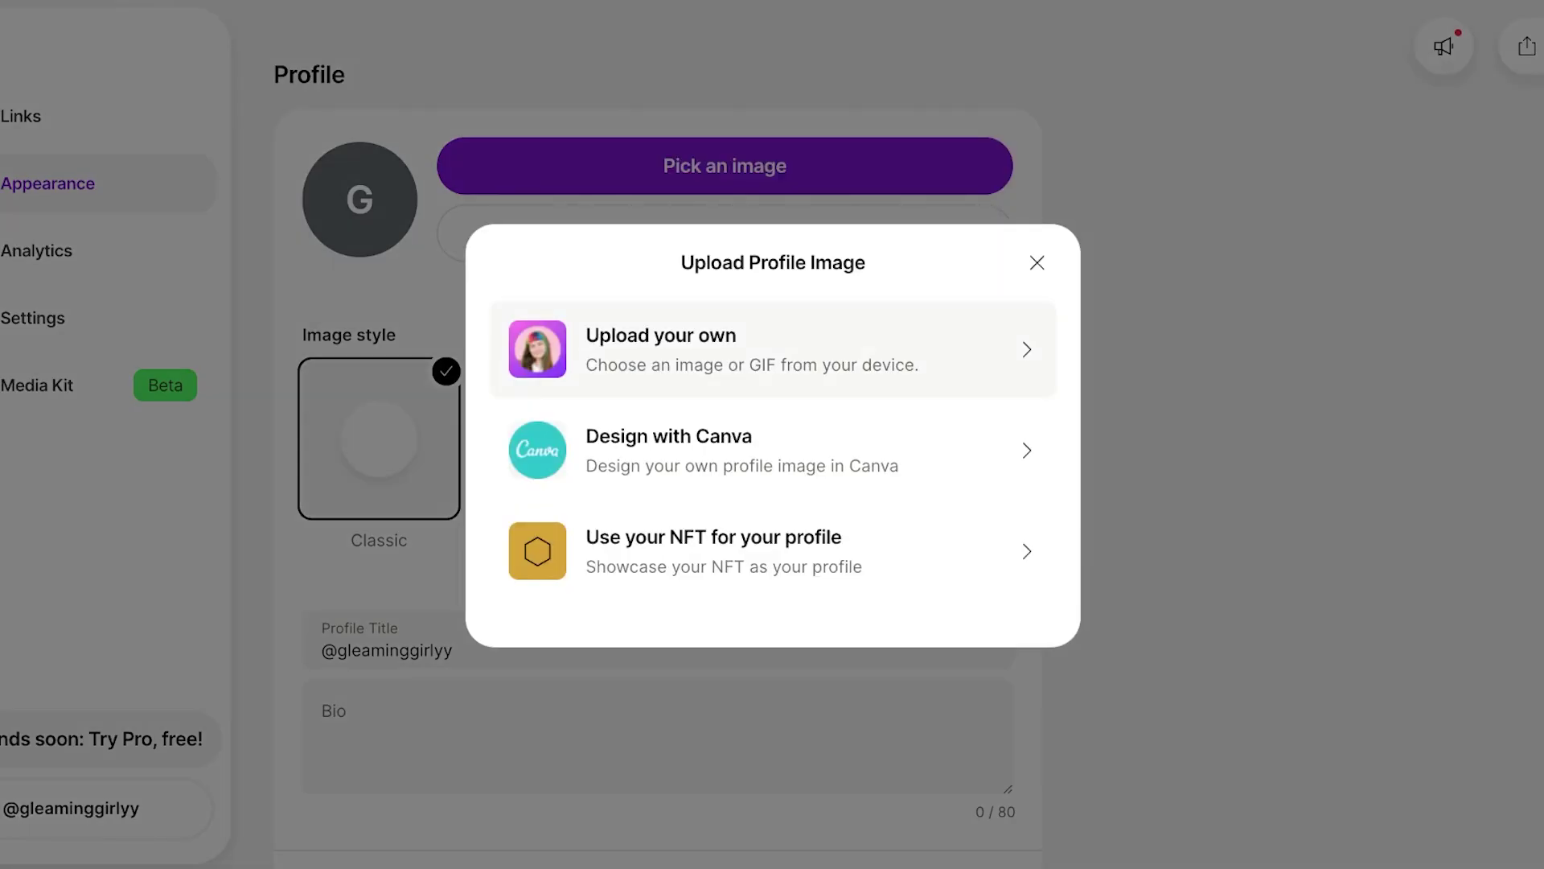
click(724, 346)
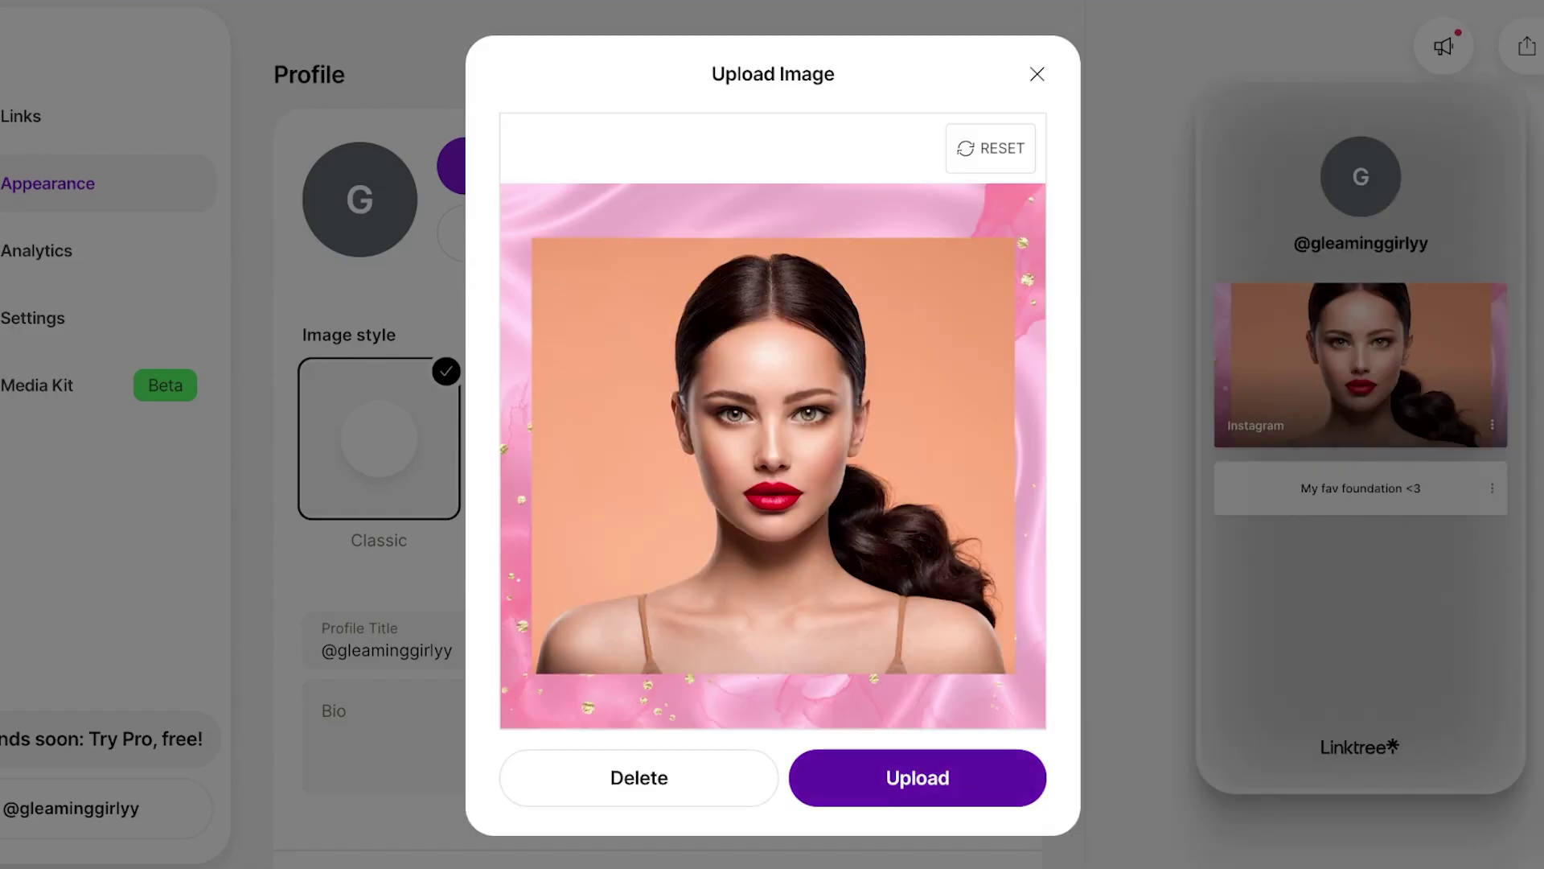
click(918, 777)
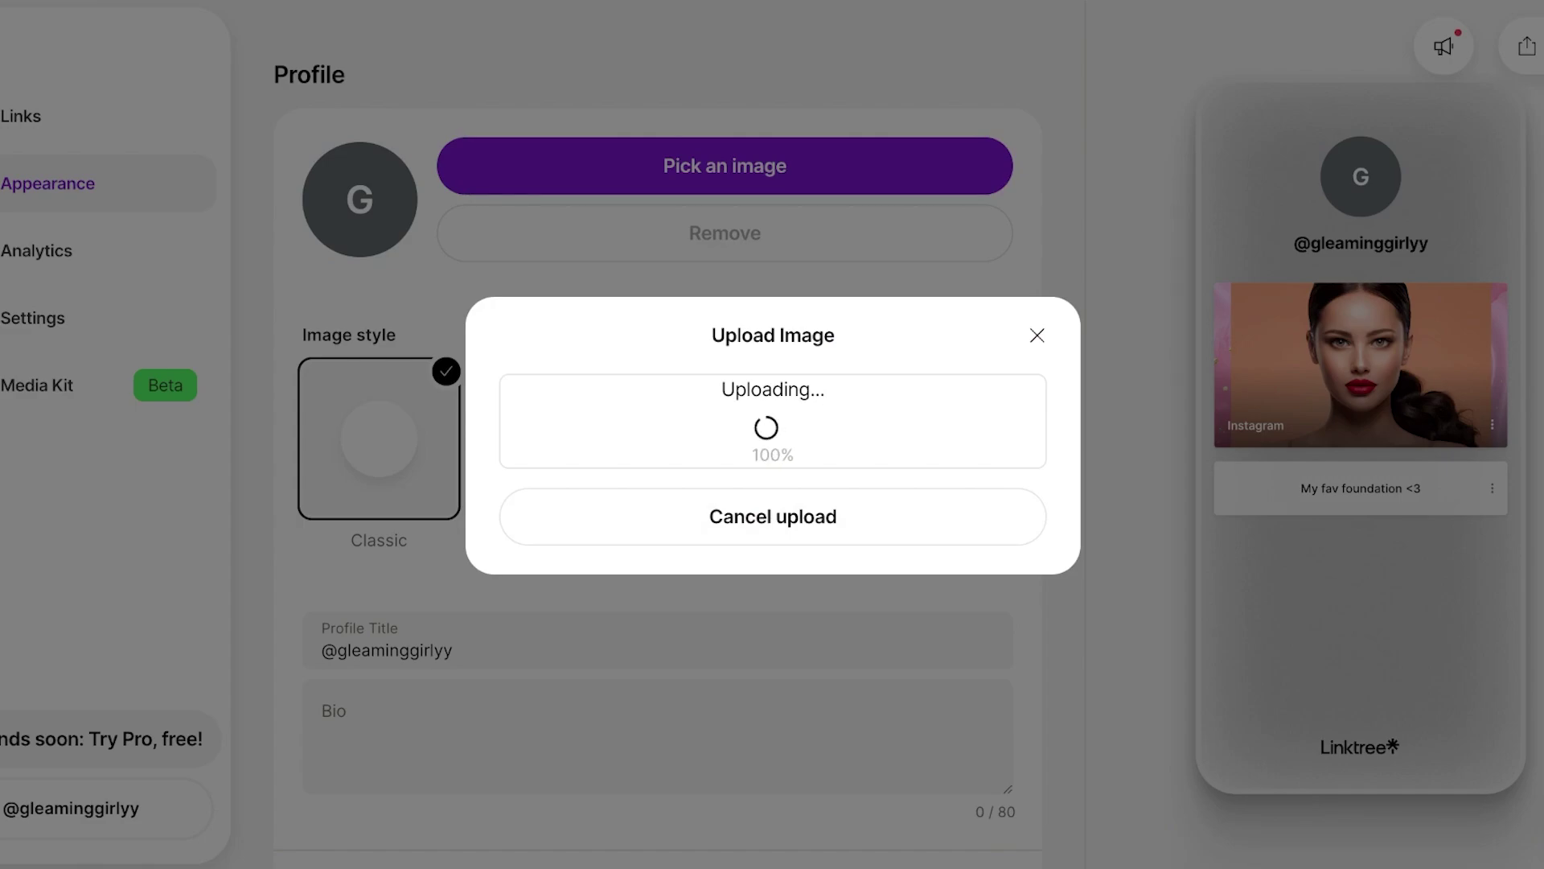
- In the background settings, open the colour picker and pick an initial reddish shade
scroll(648, 434, down, 20)
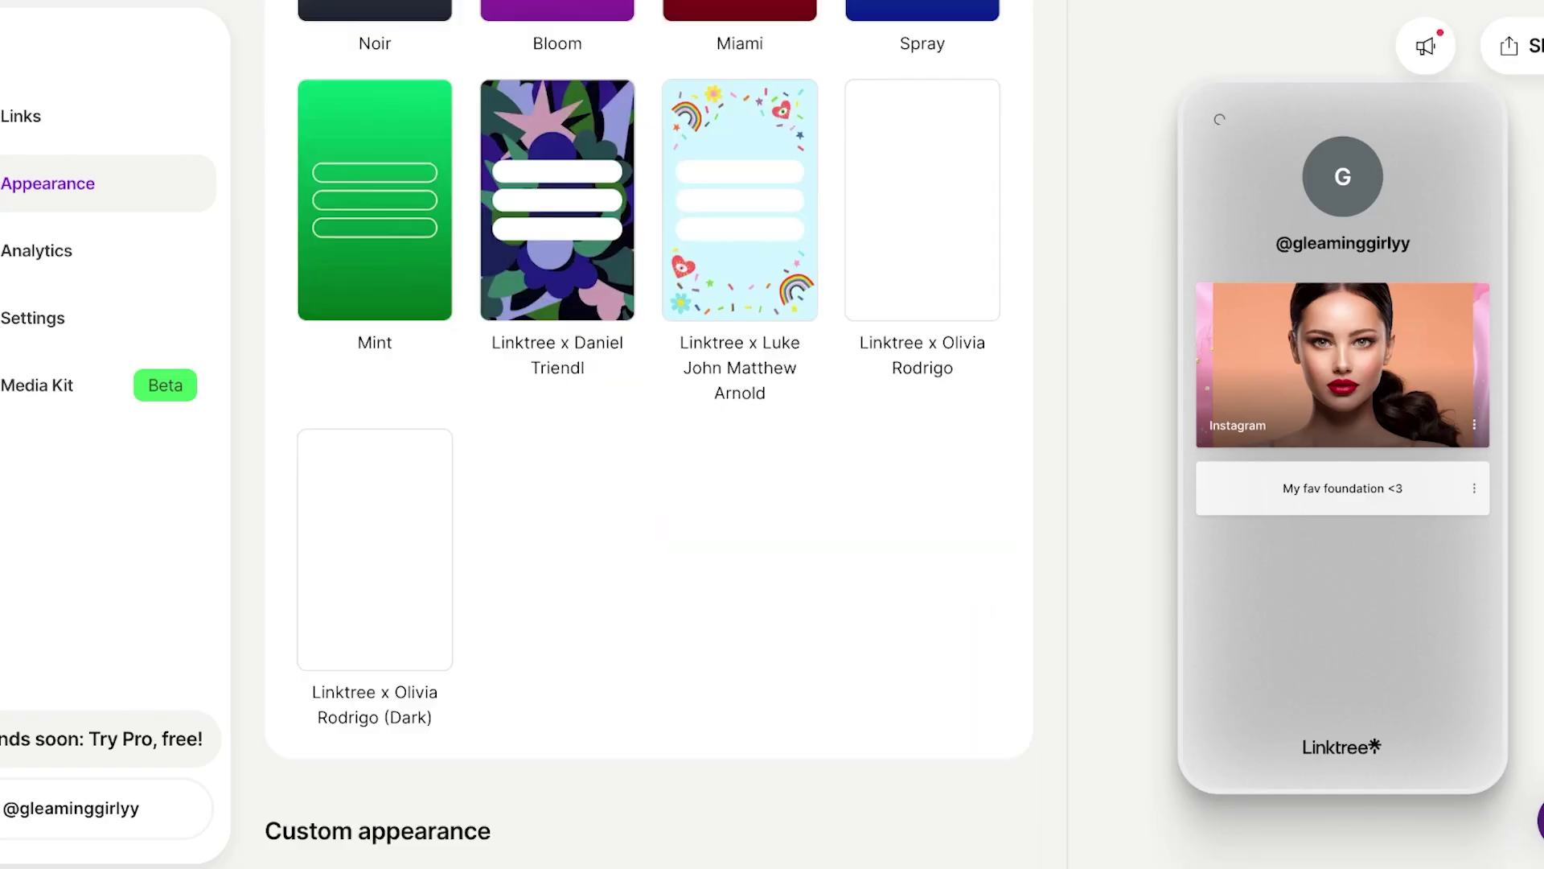
scroll(649, 434, up, 20)
scroll(648, 434, up, 6)
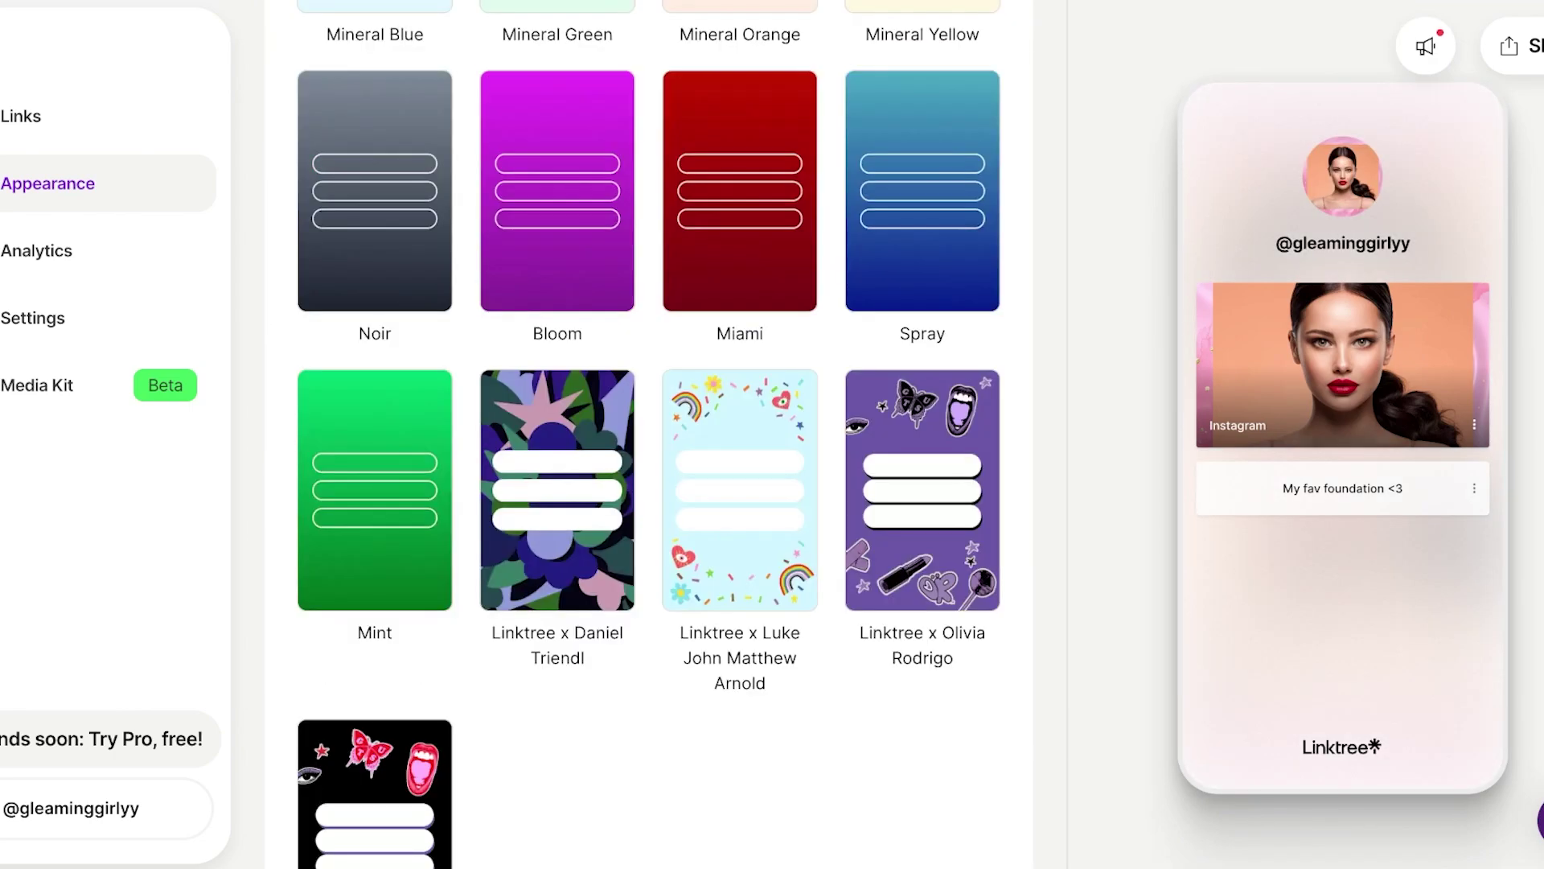
scroll(649, 434, down, 10)
scroll(648, 434, up, 10)
scroll(648, 434, down, 5)
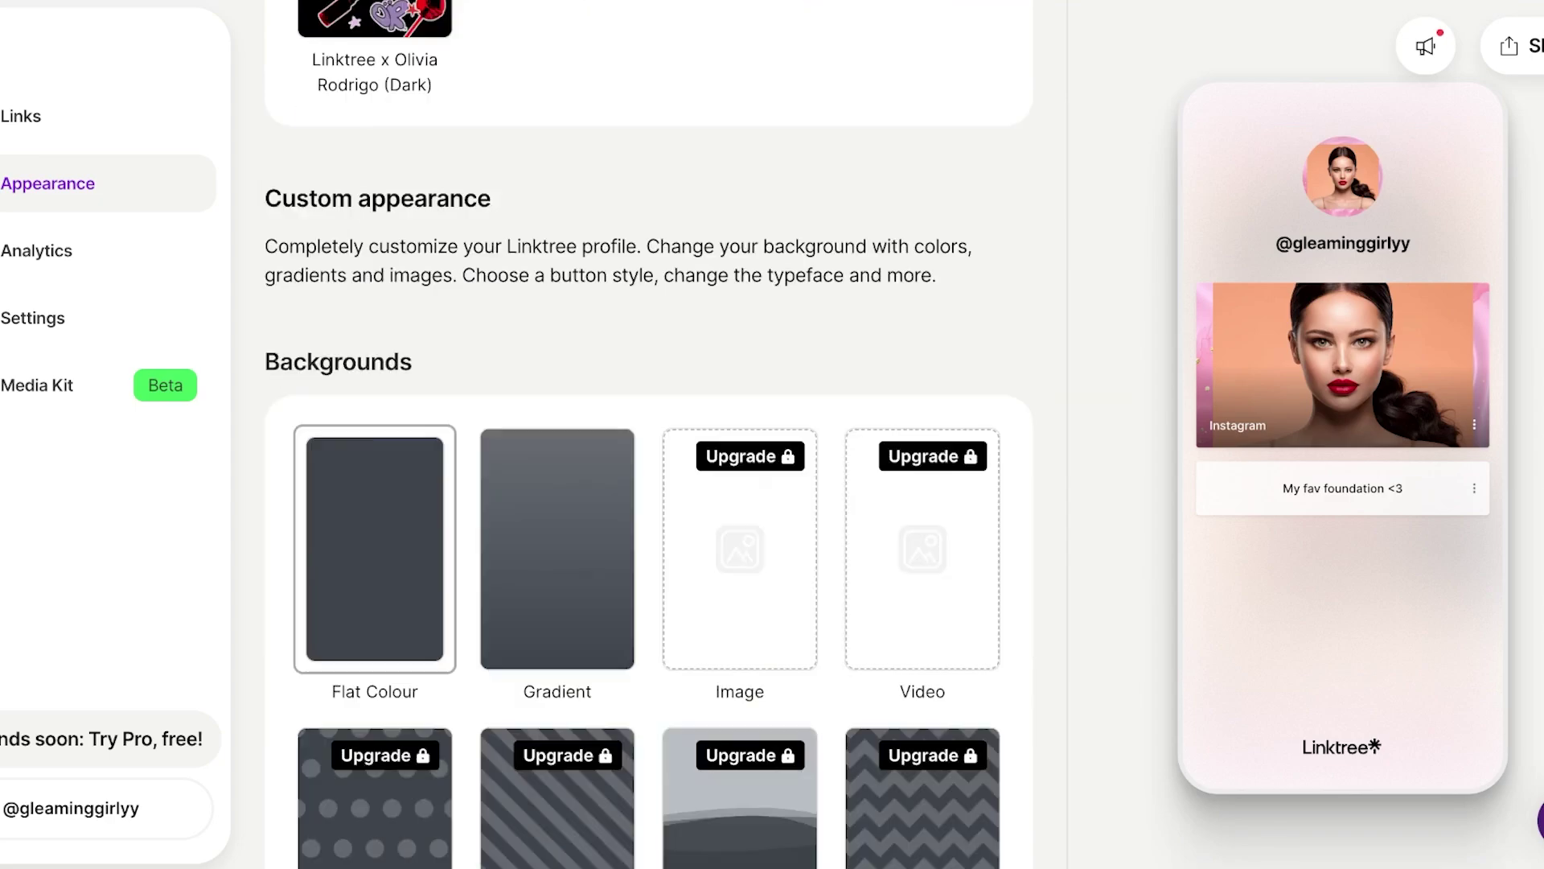
scroll(649, 434, up, 12)
scroll(374, 241, down, 3)
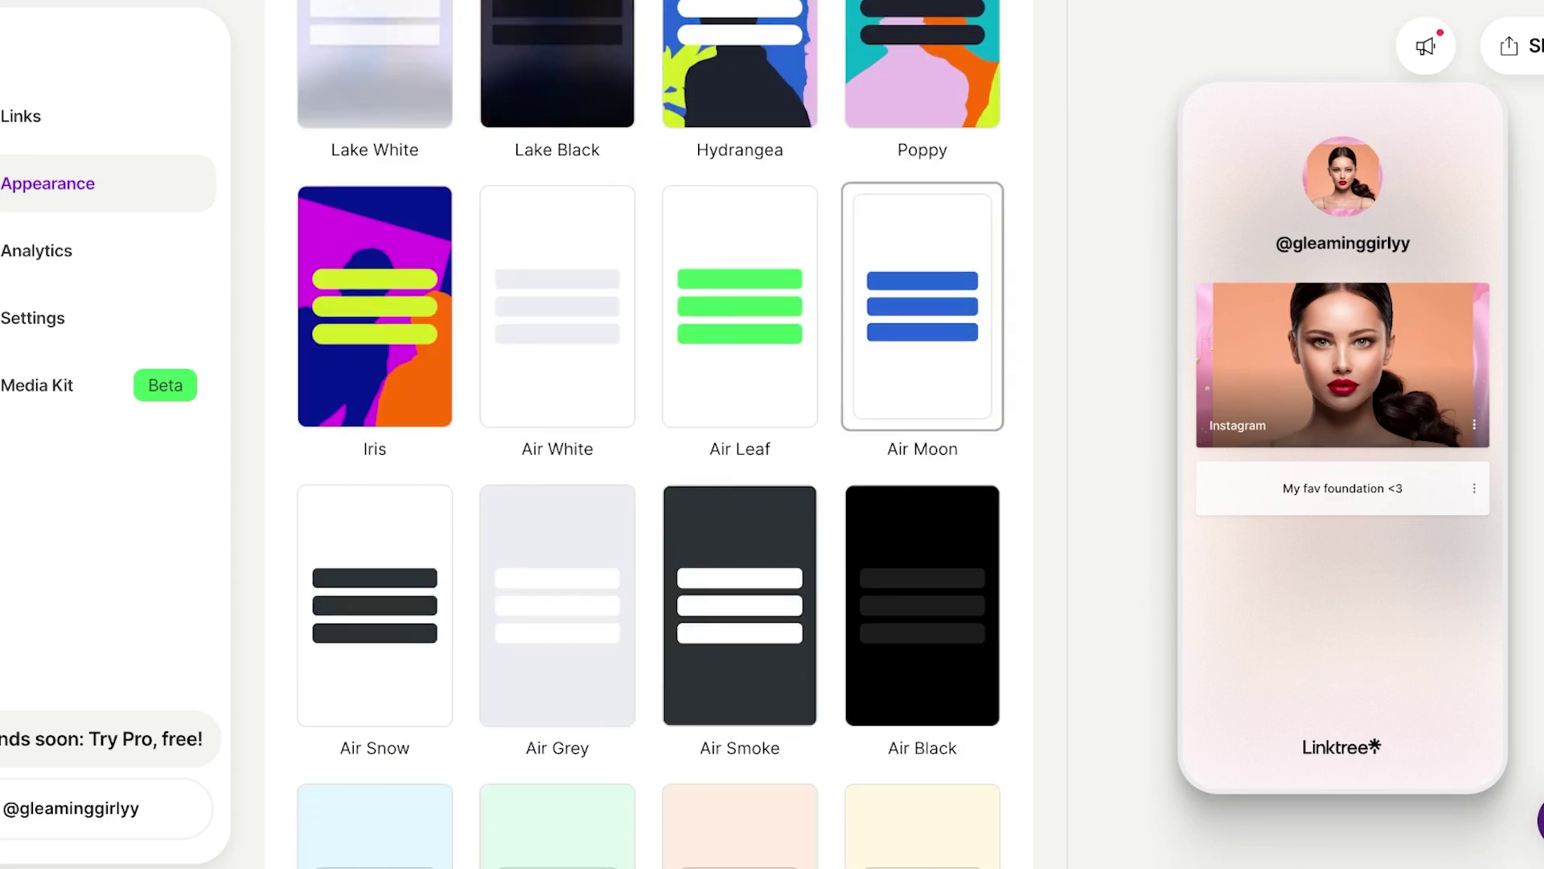
scroll(649, 434, down, 15)
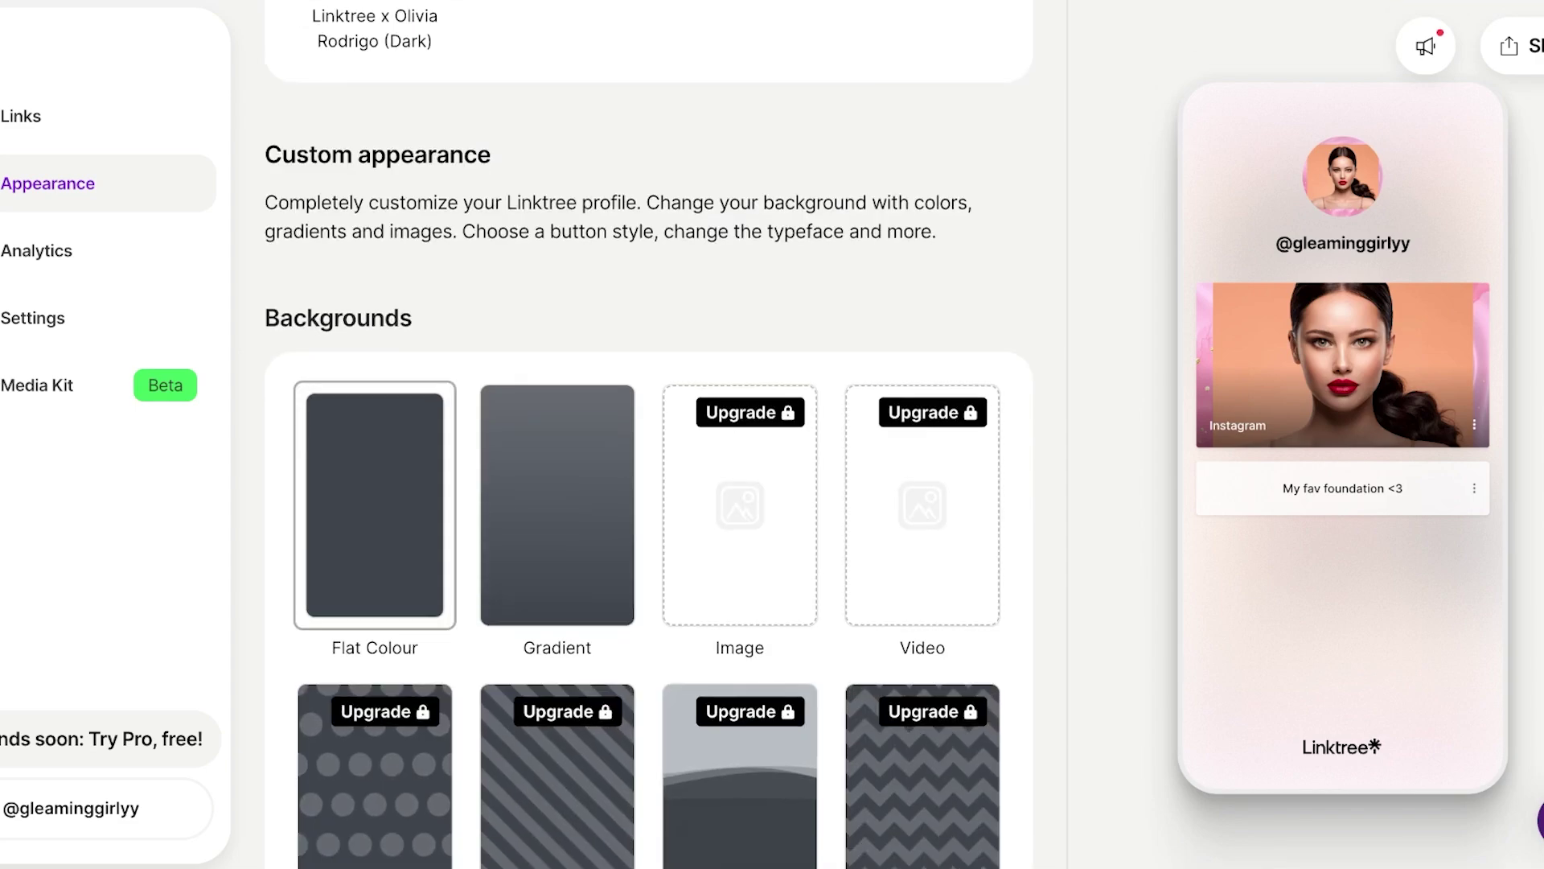
scroll(648, 435, down, 5)
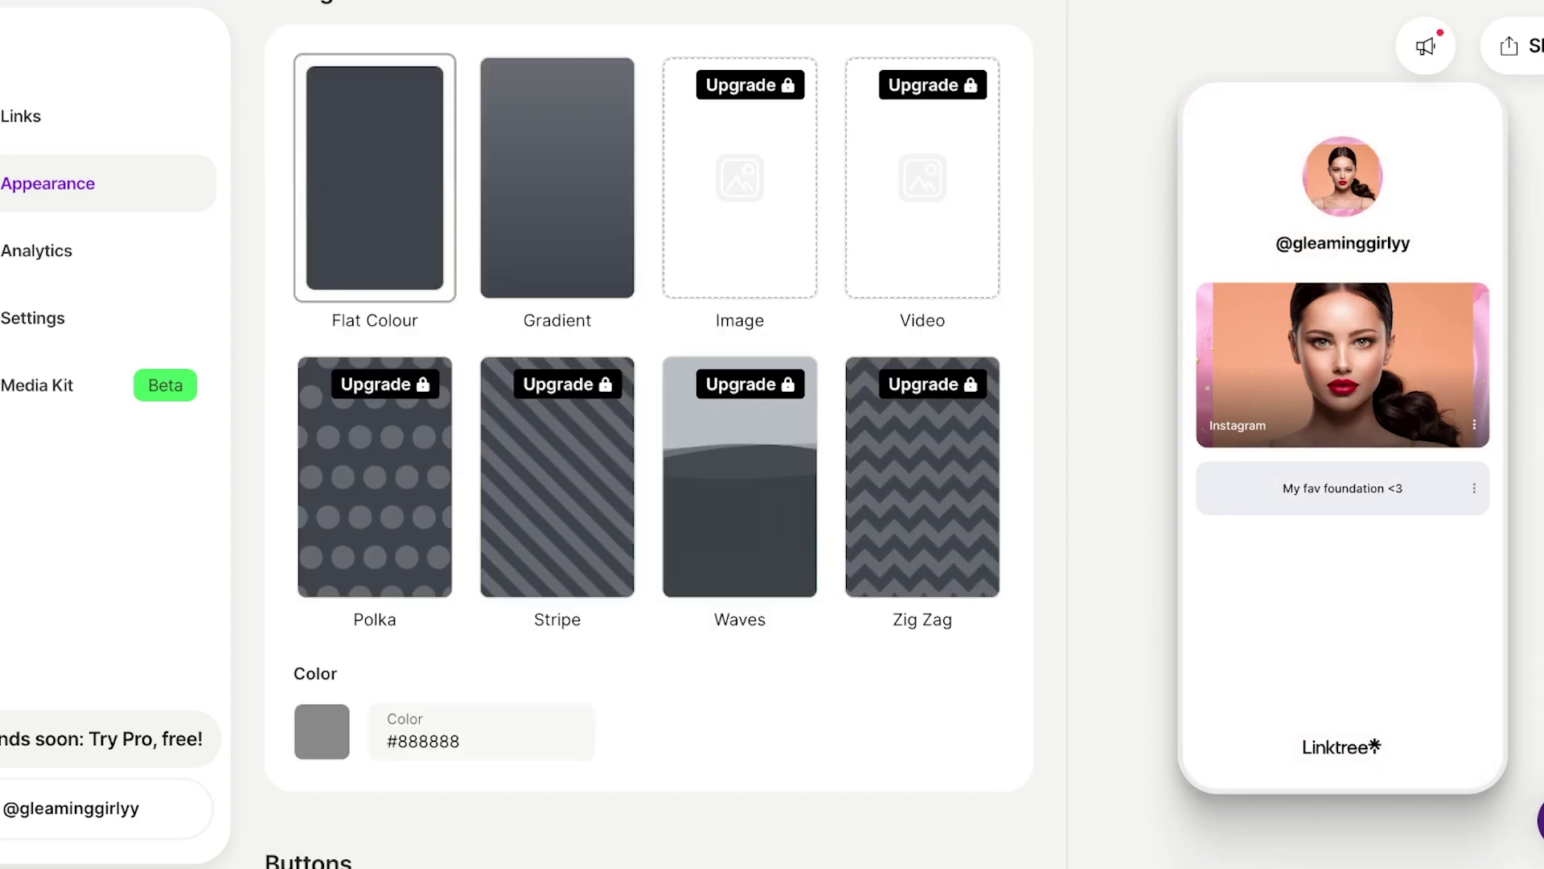
click(321, 731)
click(427, 783)
- Adjust the hue and lightness until the background is bright pink #FF6EB1
scroll(427, 783, down, 4)
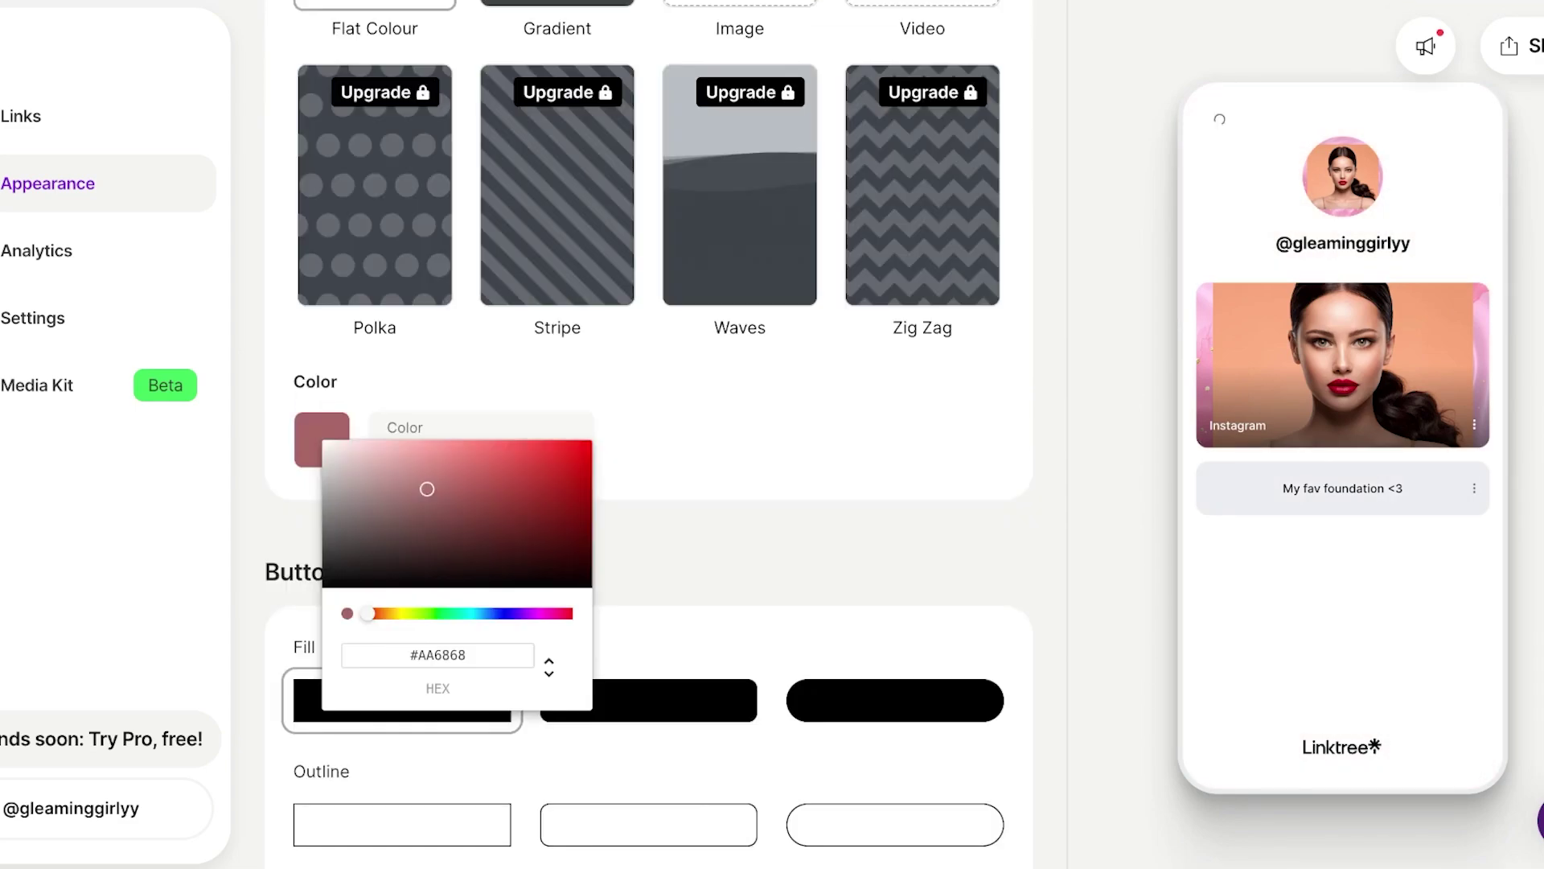
click(541, 614)
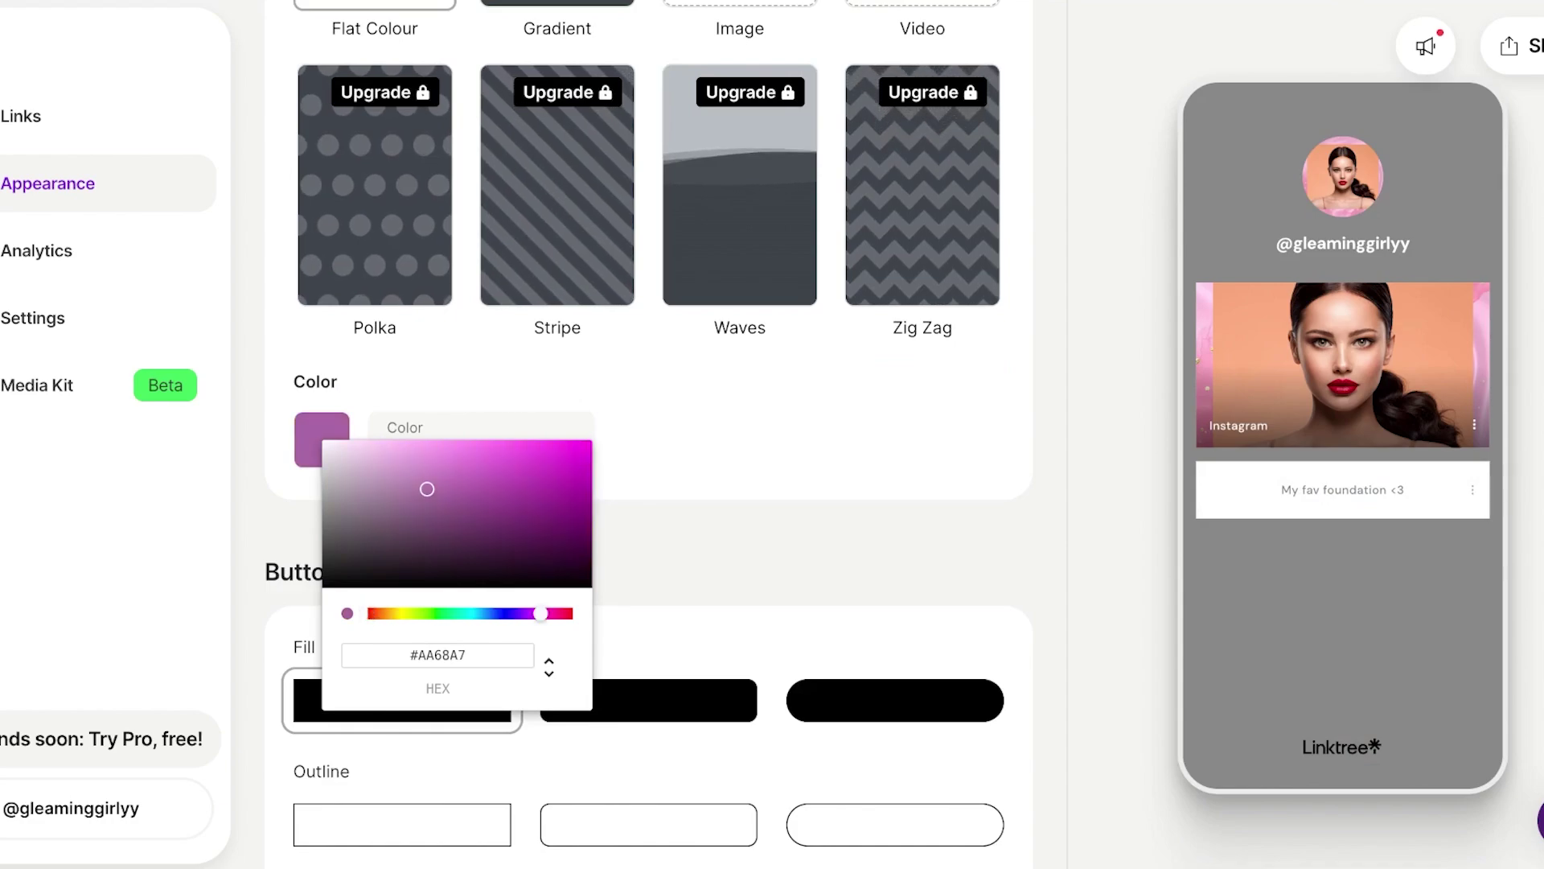
click(557, 614)
click(411, 470)
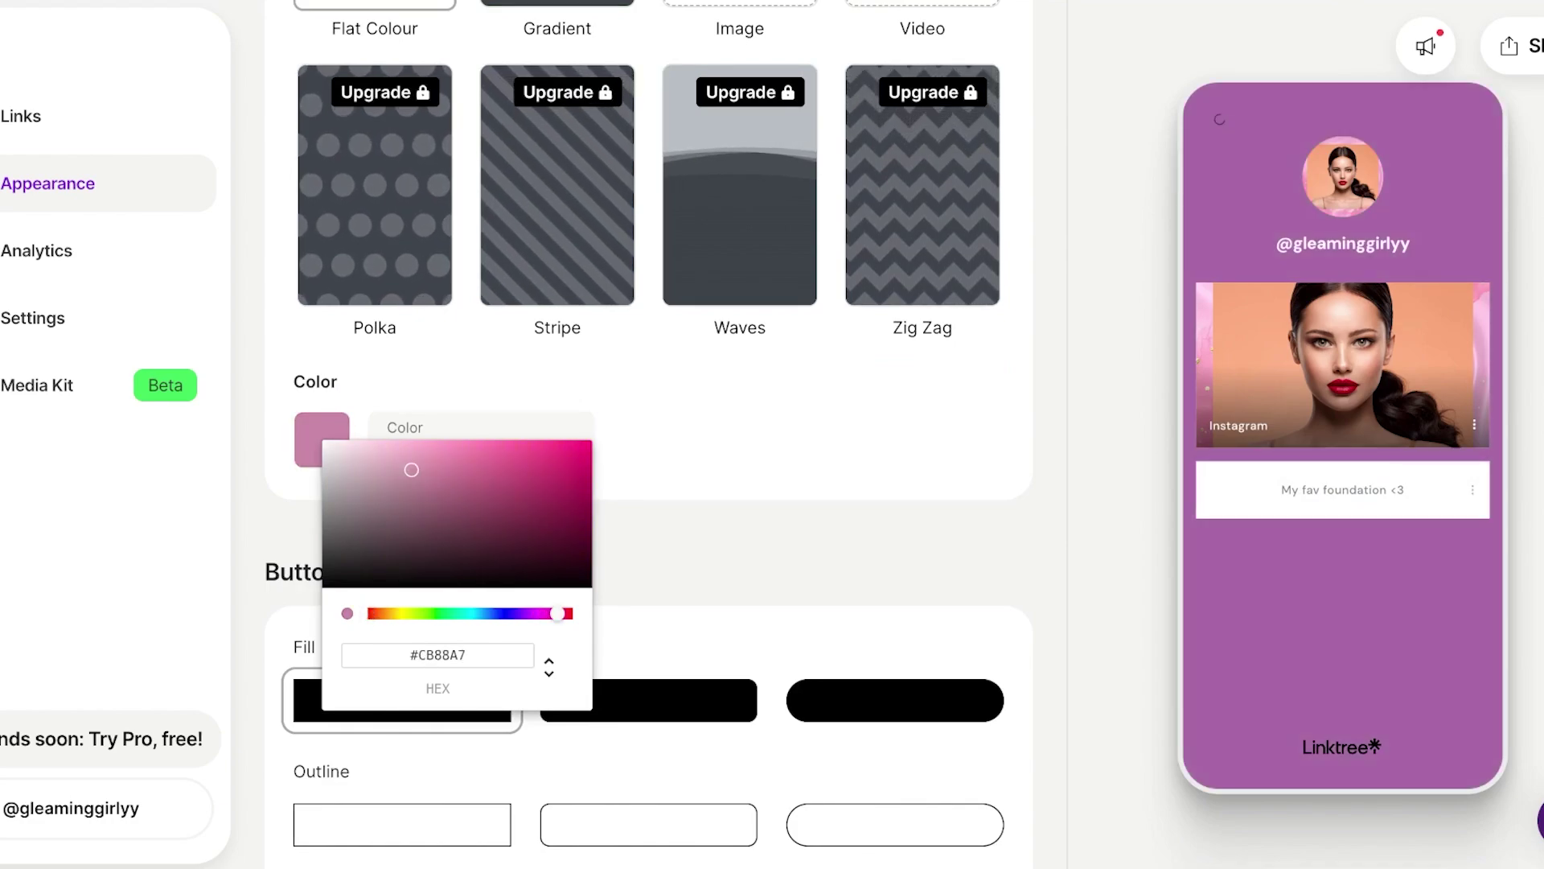
click(473, 441)
click(476, 441)
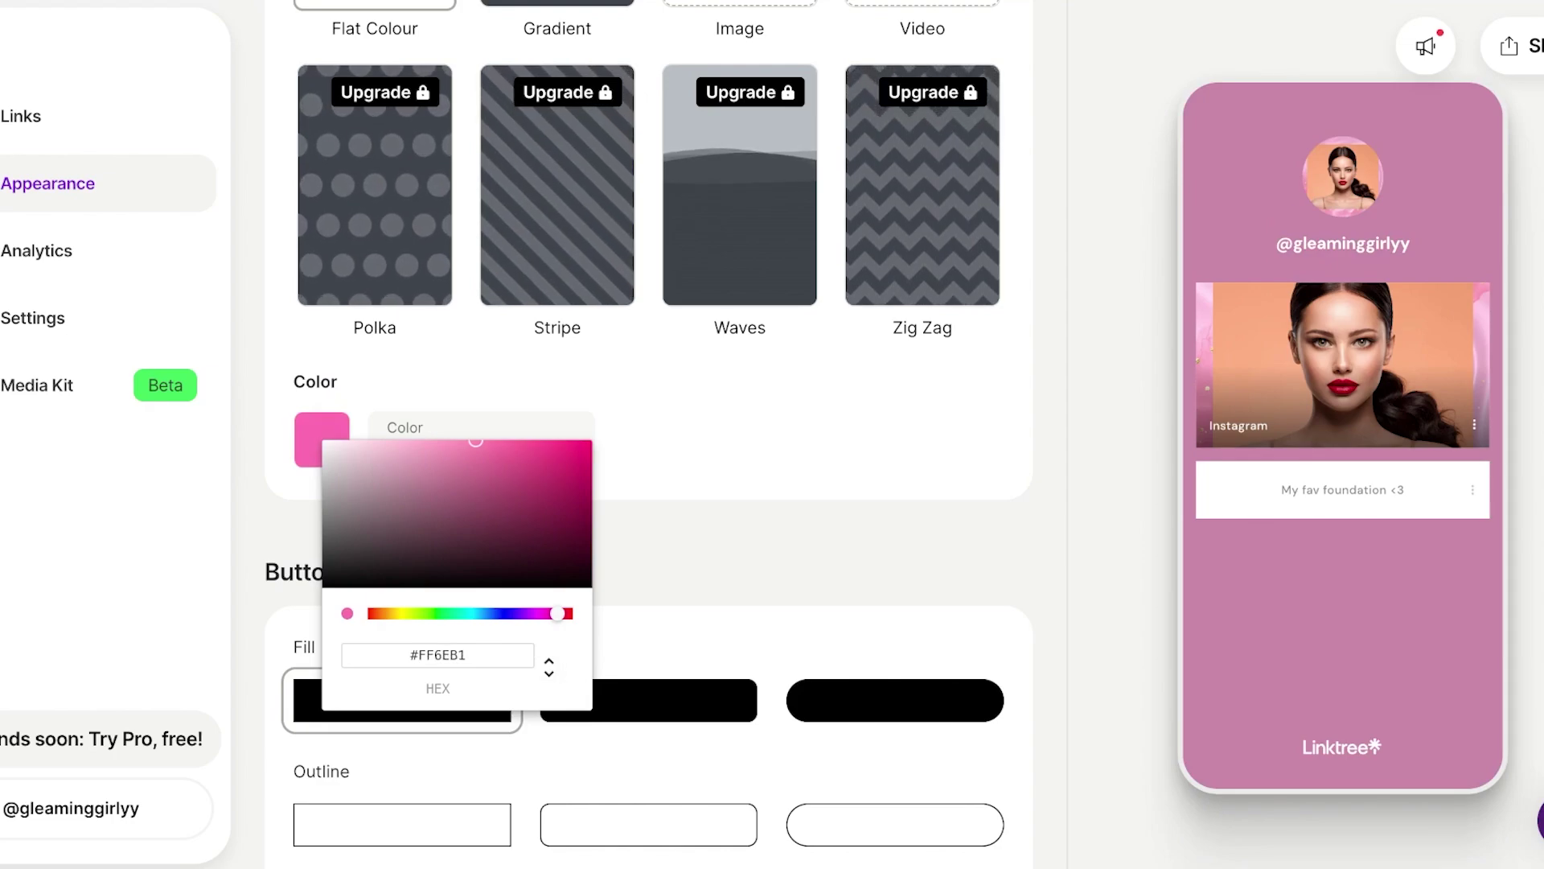
key(Escape)
scroll(649, 434, up, 1)
- Choose the rounded hard shadow button style after trying filled and soft shadow
scroll(649, 435, down, 5)
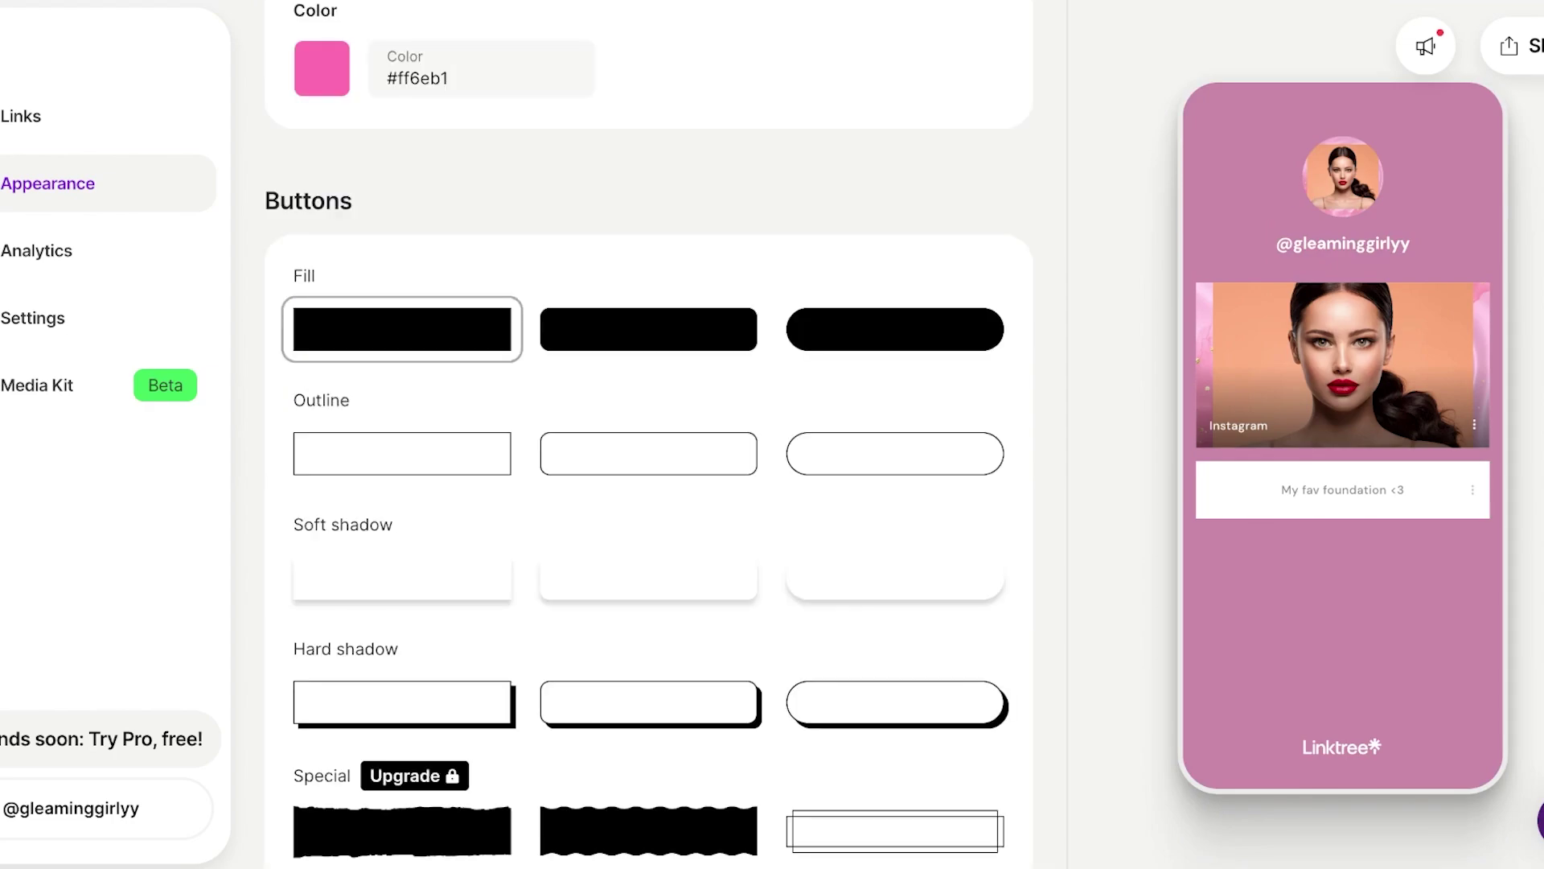
scroll(649, 434, down, 1)
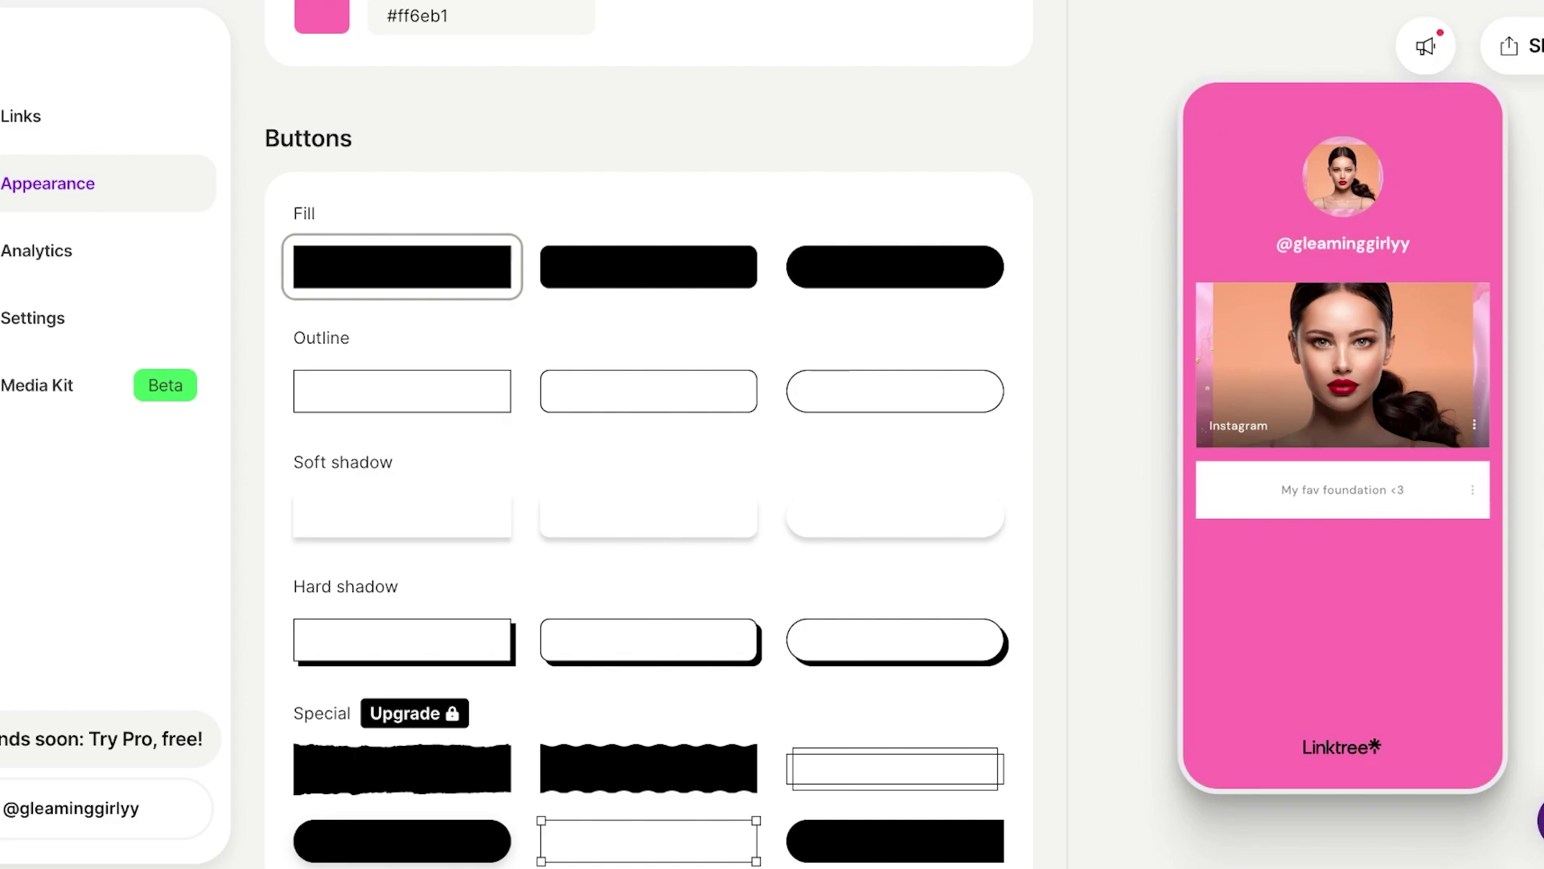
click(648, 266)
scroll(649, 434, down, 1)
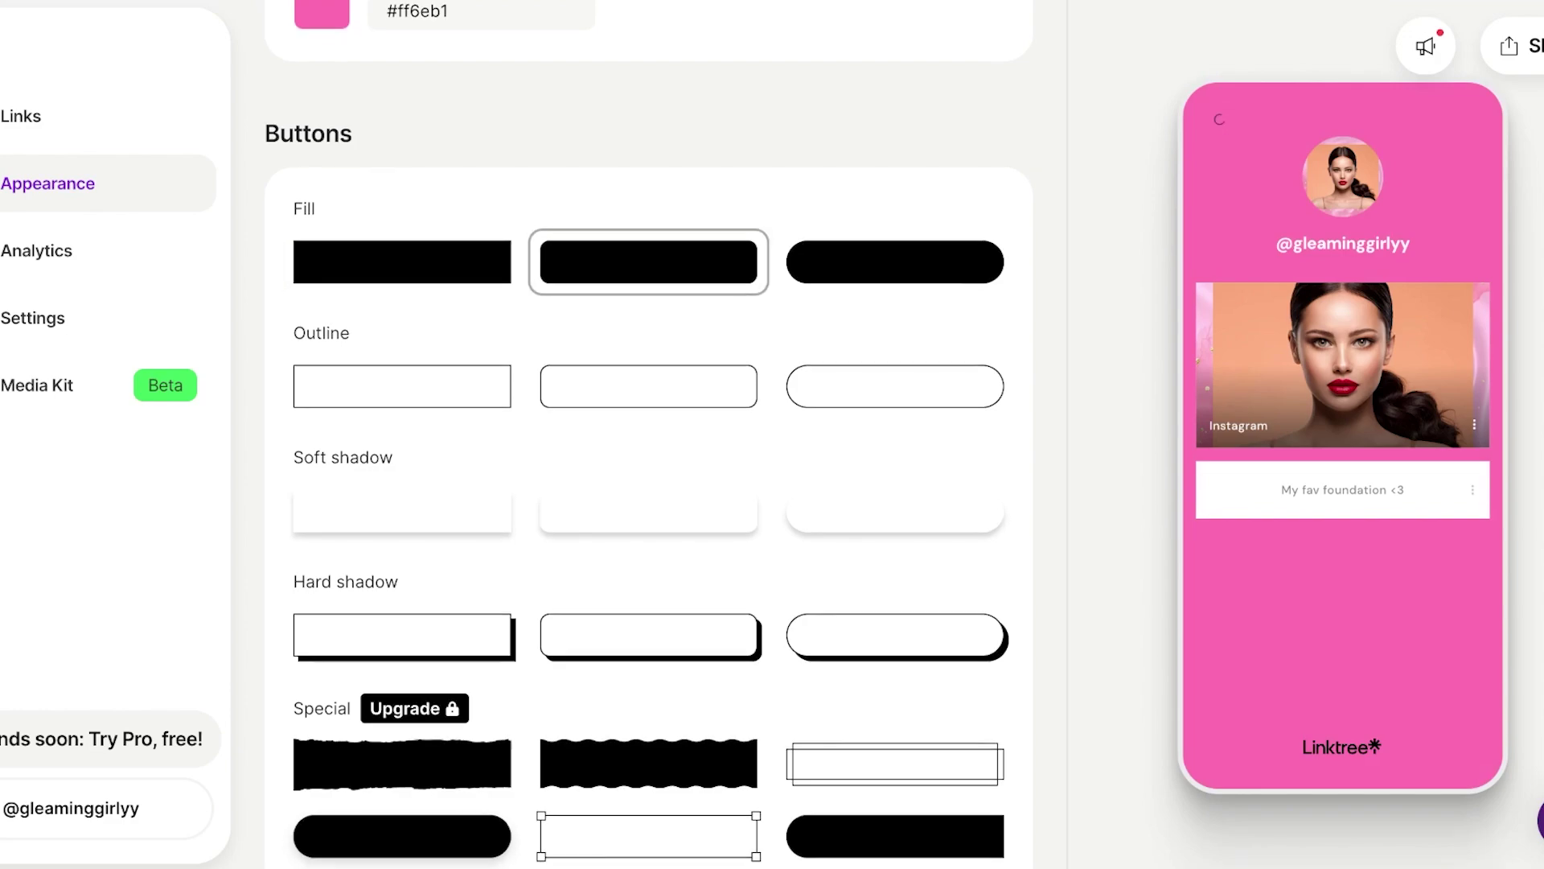
click(648, 510)
scroll(649, 434, down, 1)
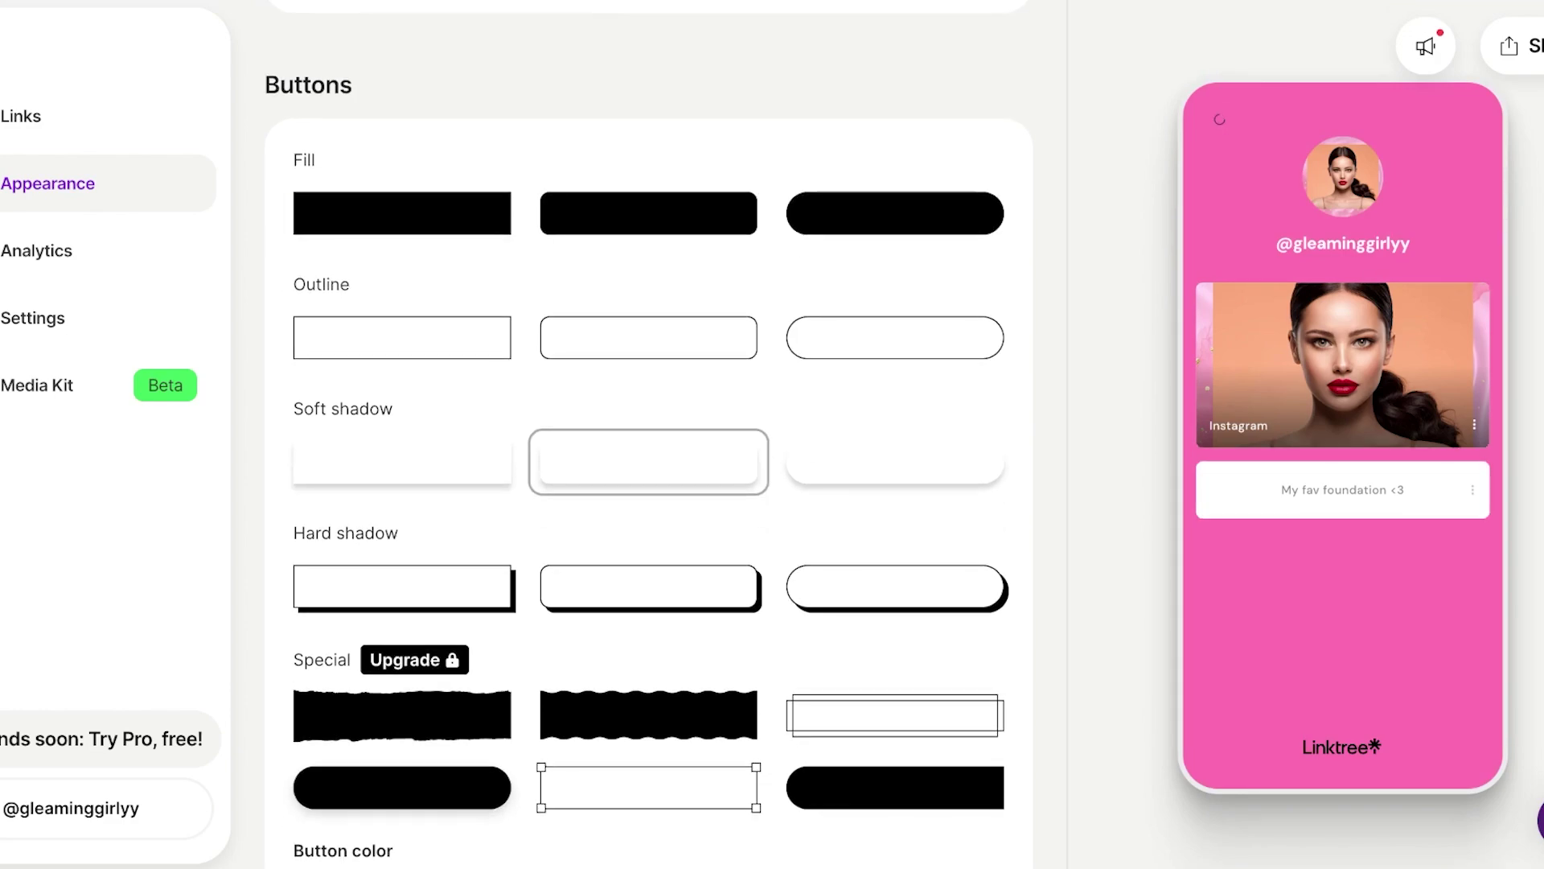
click(648, 586)
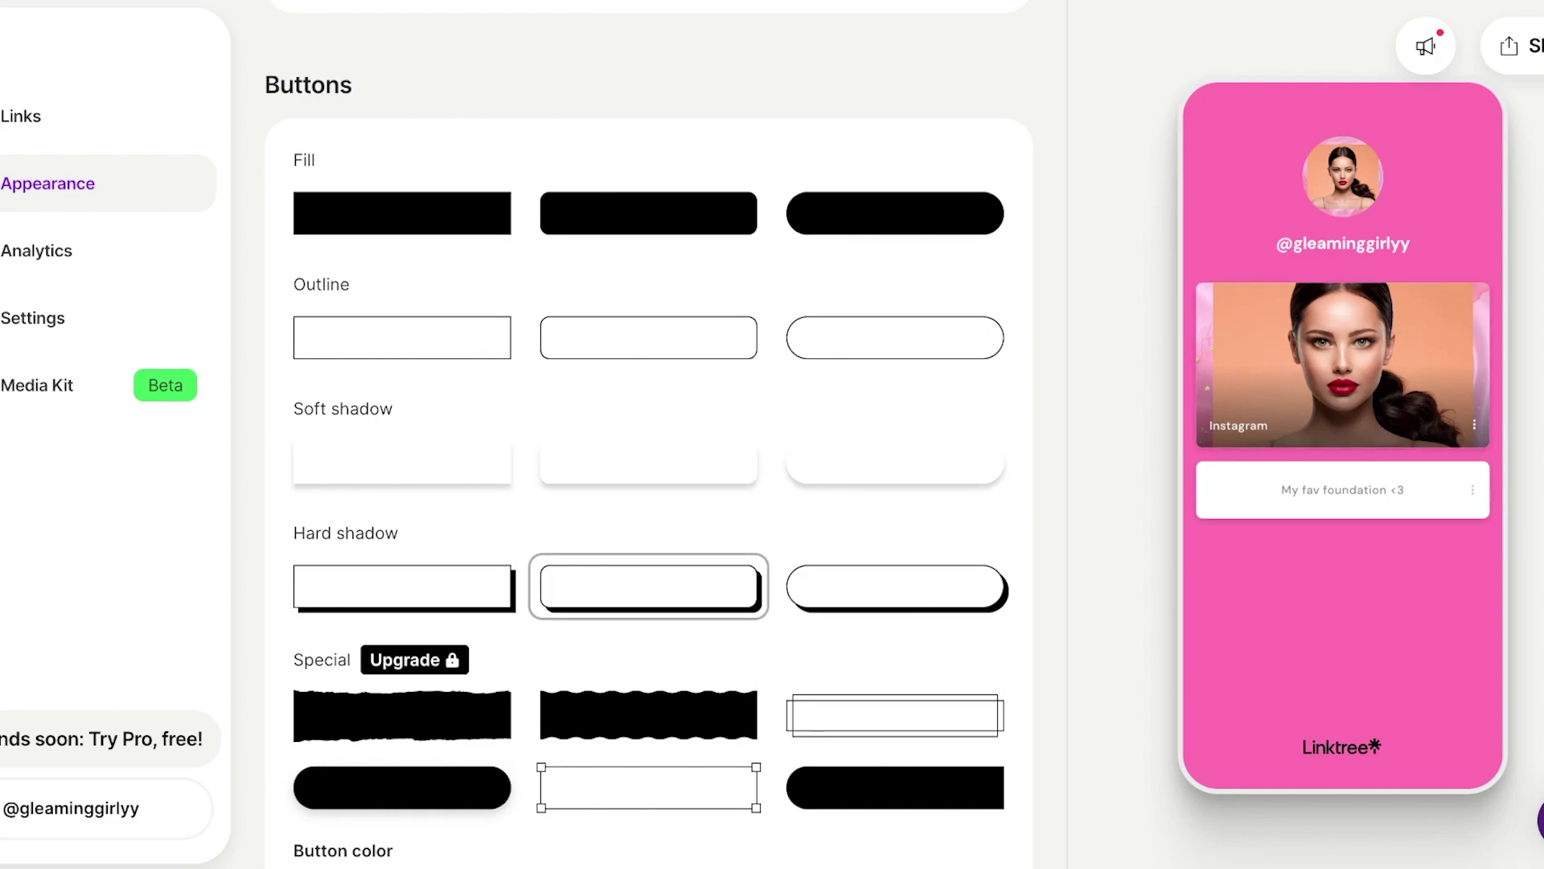
scroll(649, 435, down, 10)
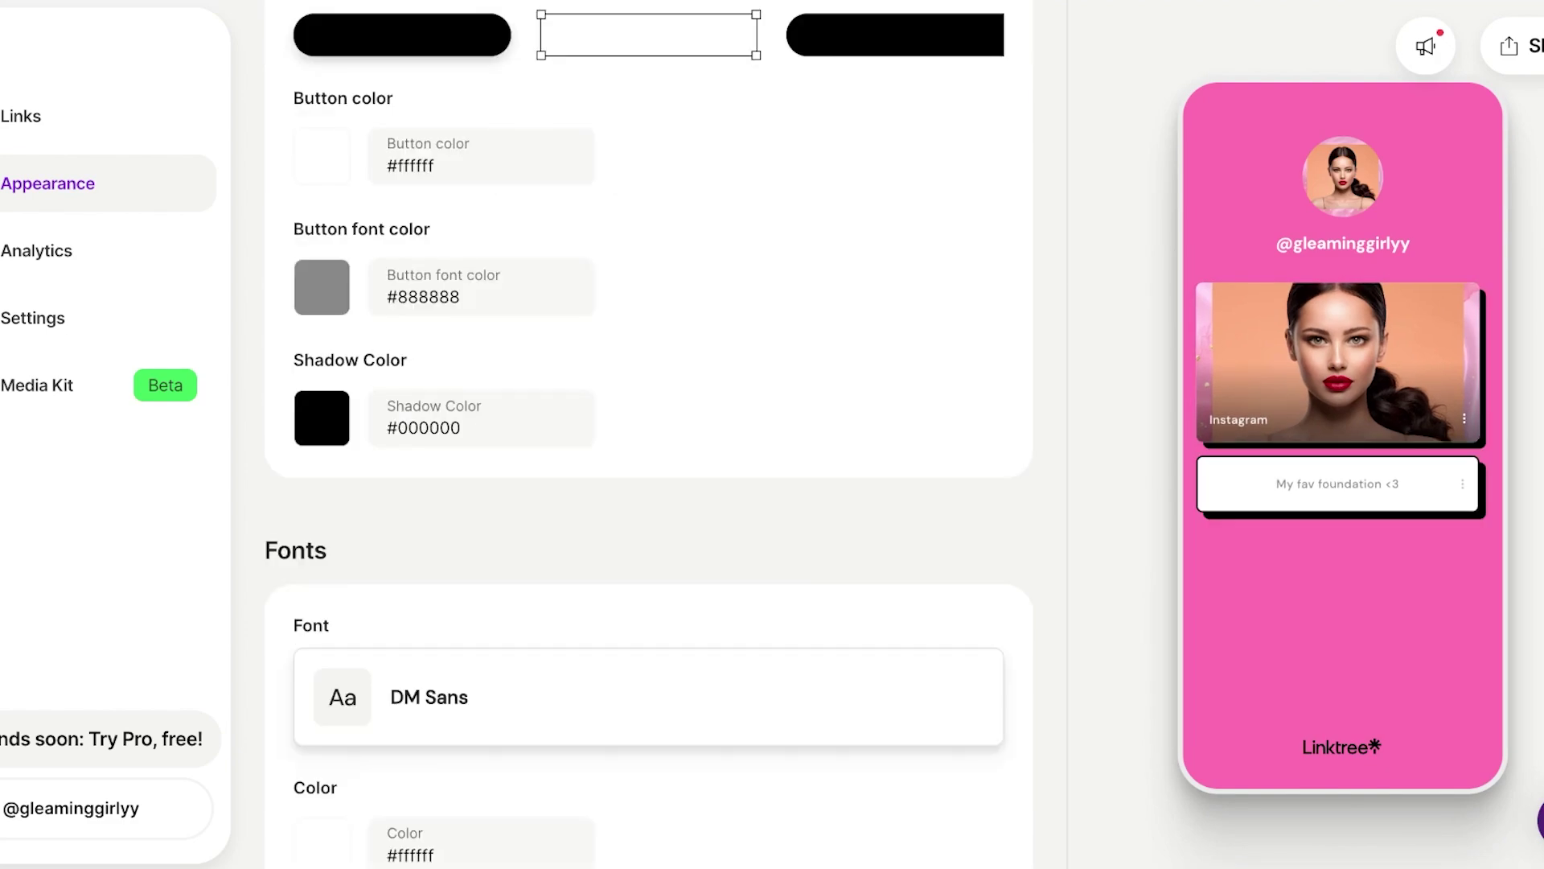
- Set the button shadow colour to #9c1d4e and the button text colour to black #000000
click(322, 418)
click(541, 476)
drag(562, 592, 559, 592)
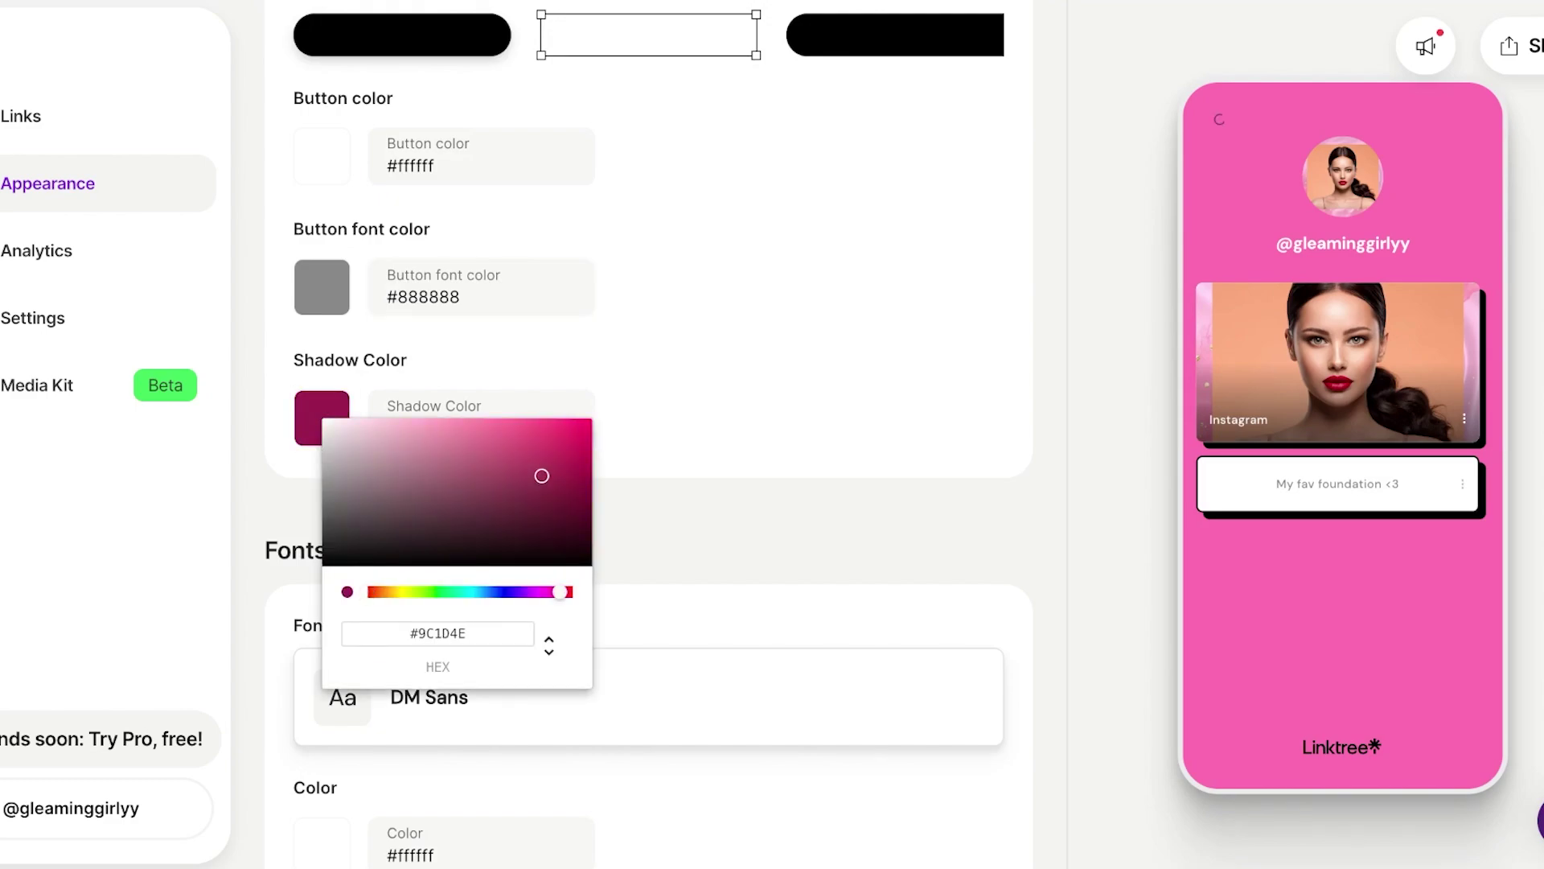
key(Escape)
click(322, 287)
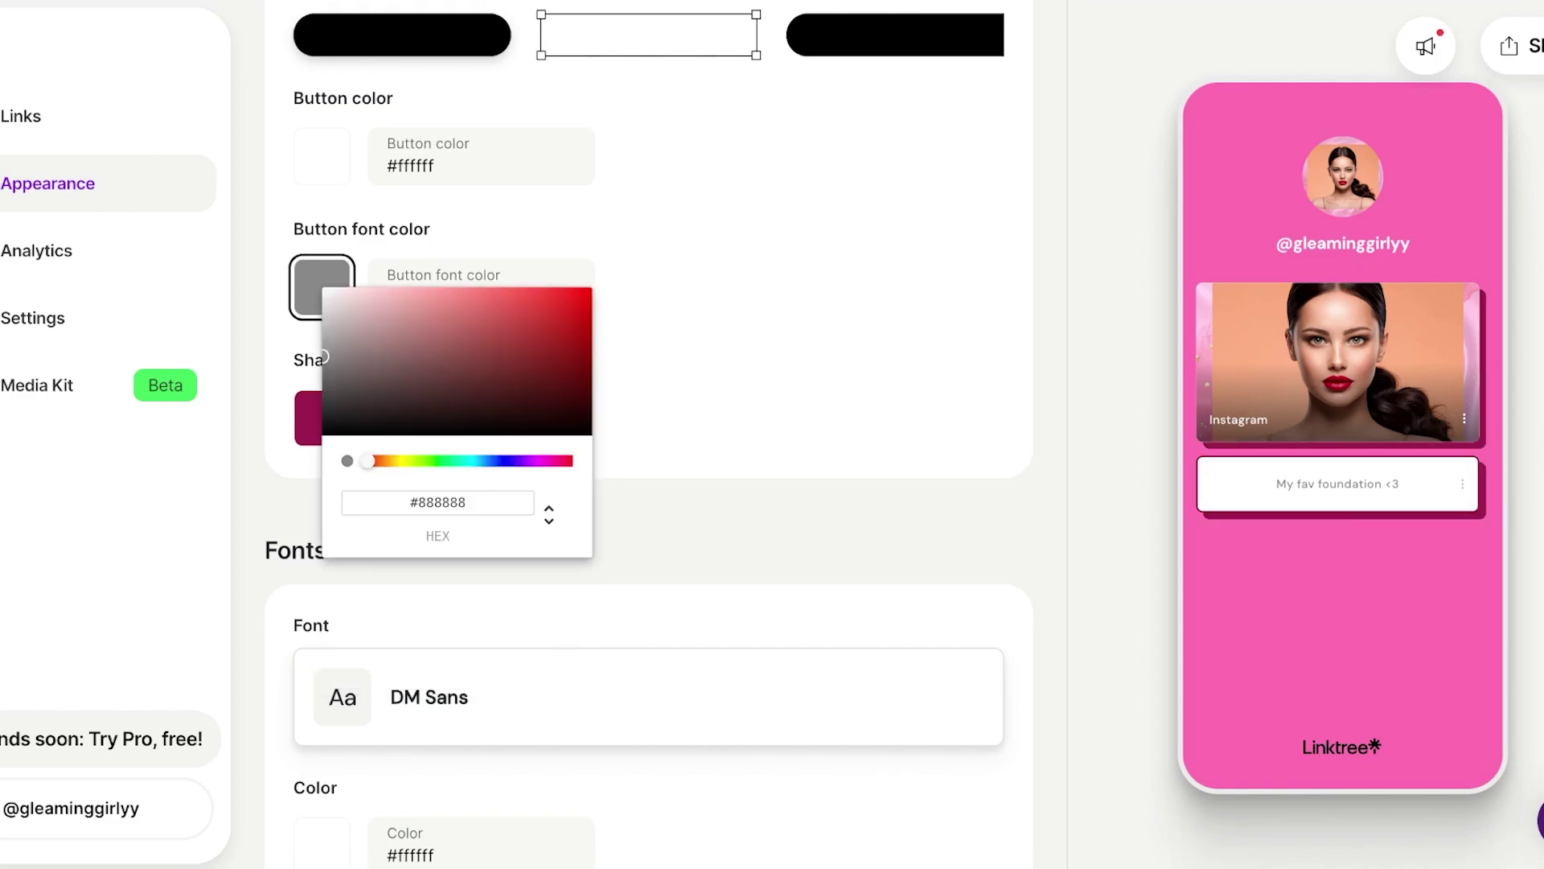
drag(338, 322, 323, 434)
key(Escape)
scroll(649, 434, down, 6)
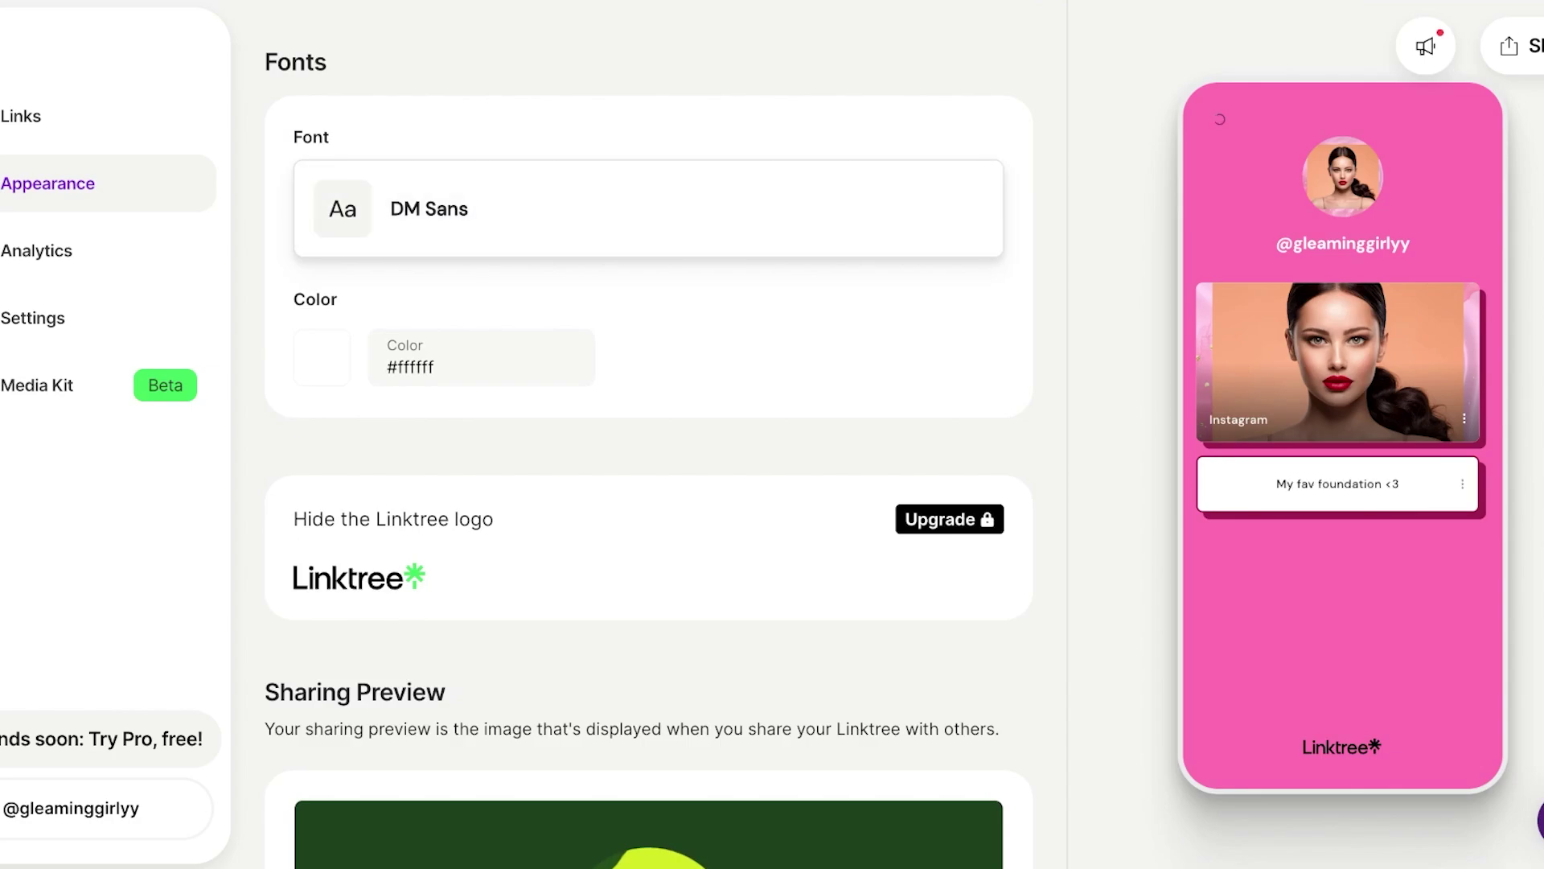
- Switch the profile font from DM Sans to Bitter and save it
click(649, 208)
scroll(764, 434, down, 15)
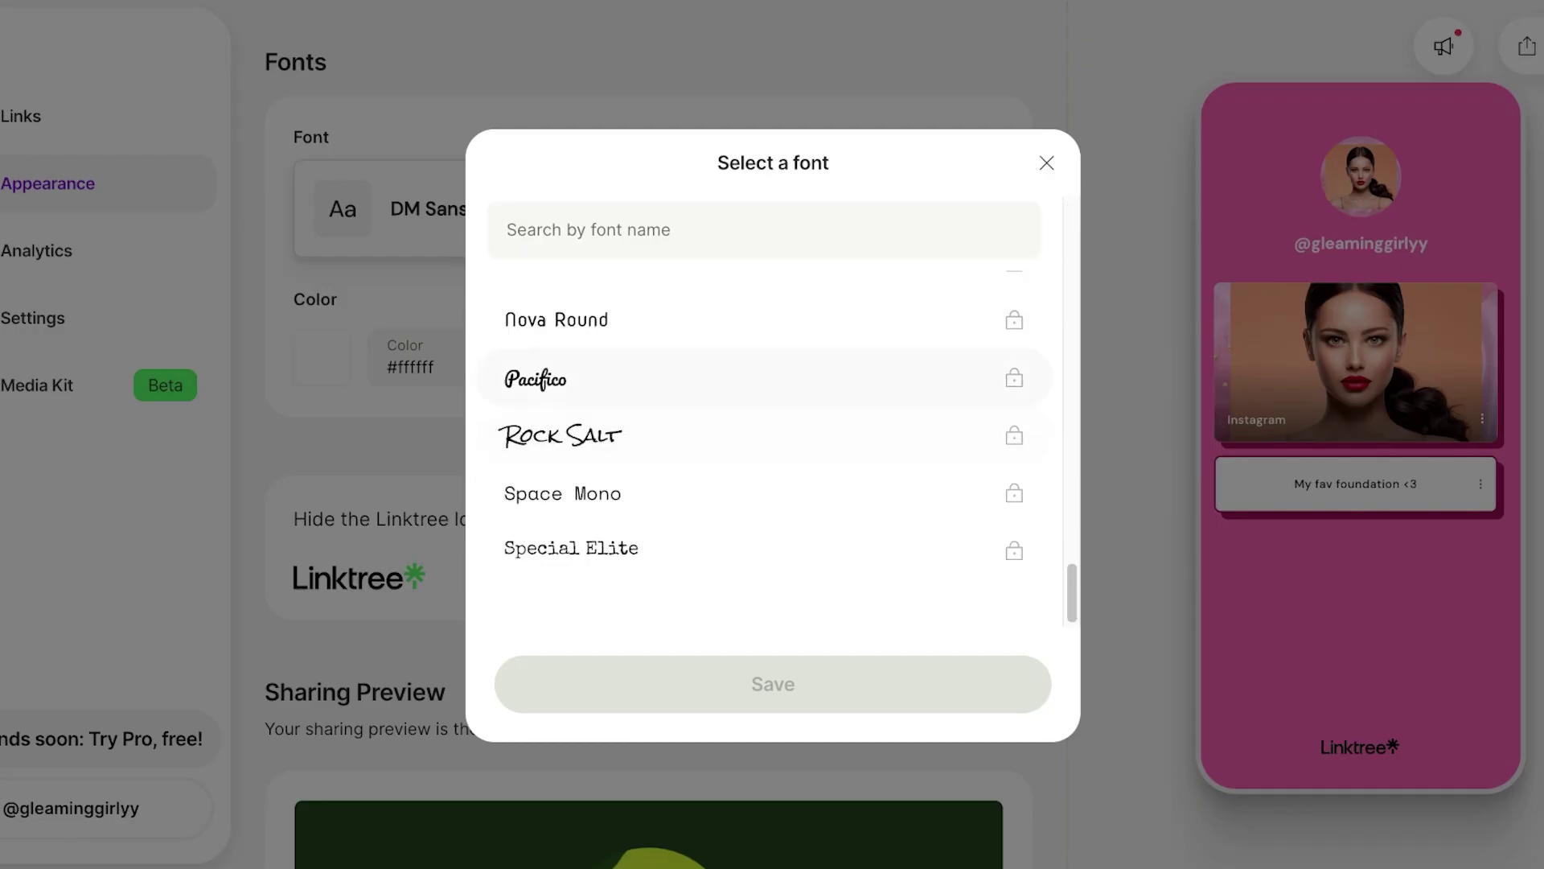
scroll(764, 436, up, 15)
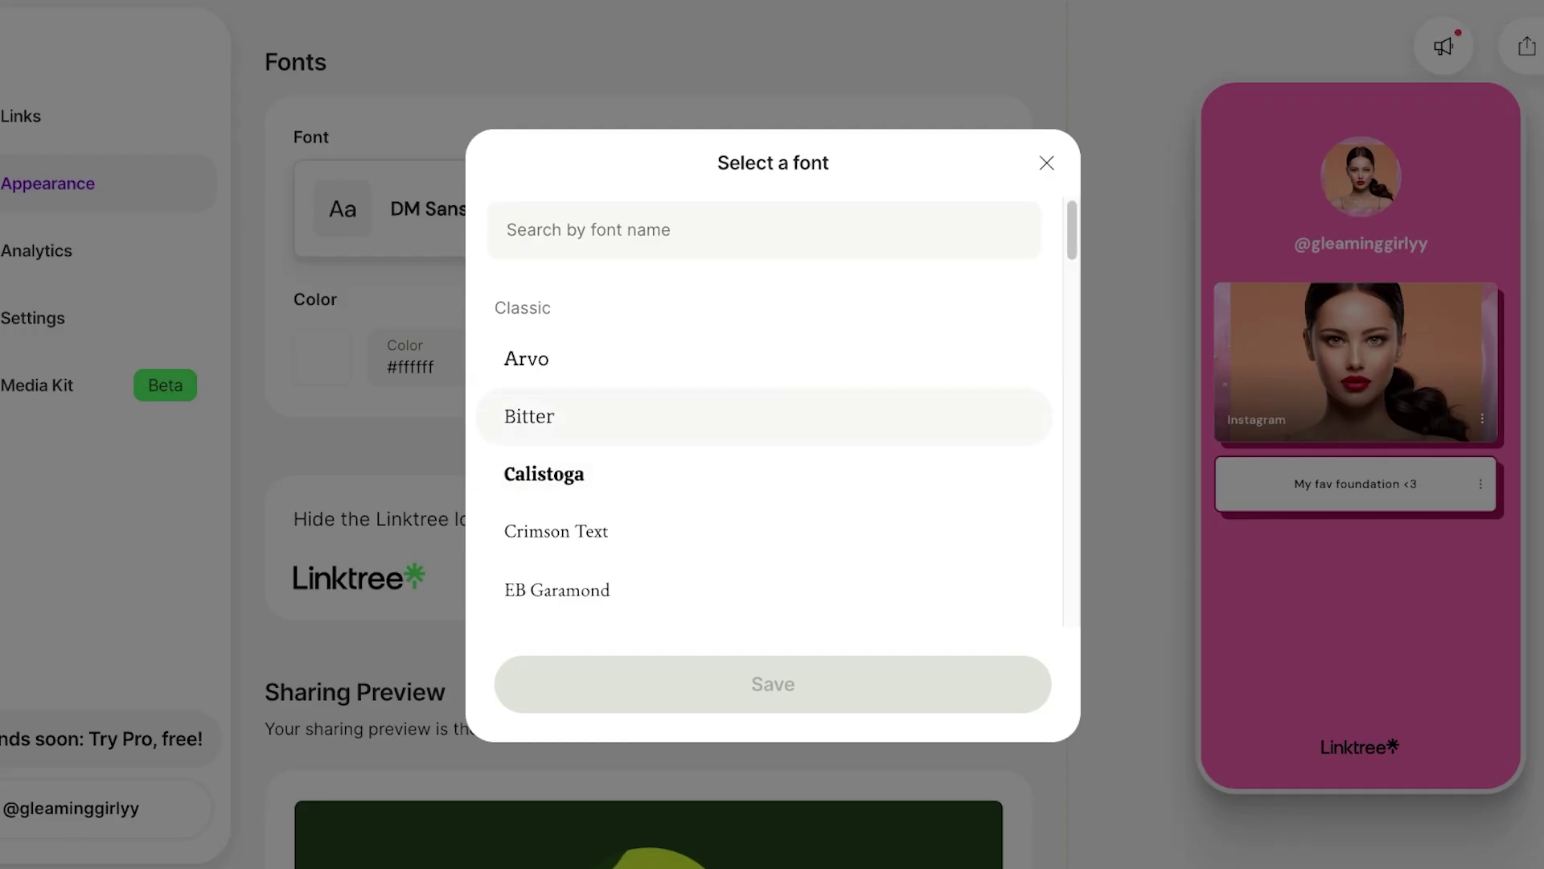
click(643, 416)
click(773, 684)
scroll(649, 434, down, 9)
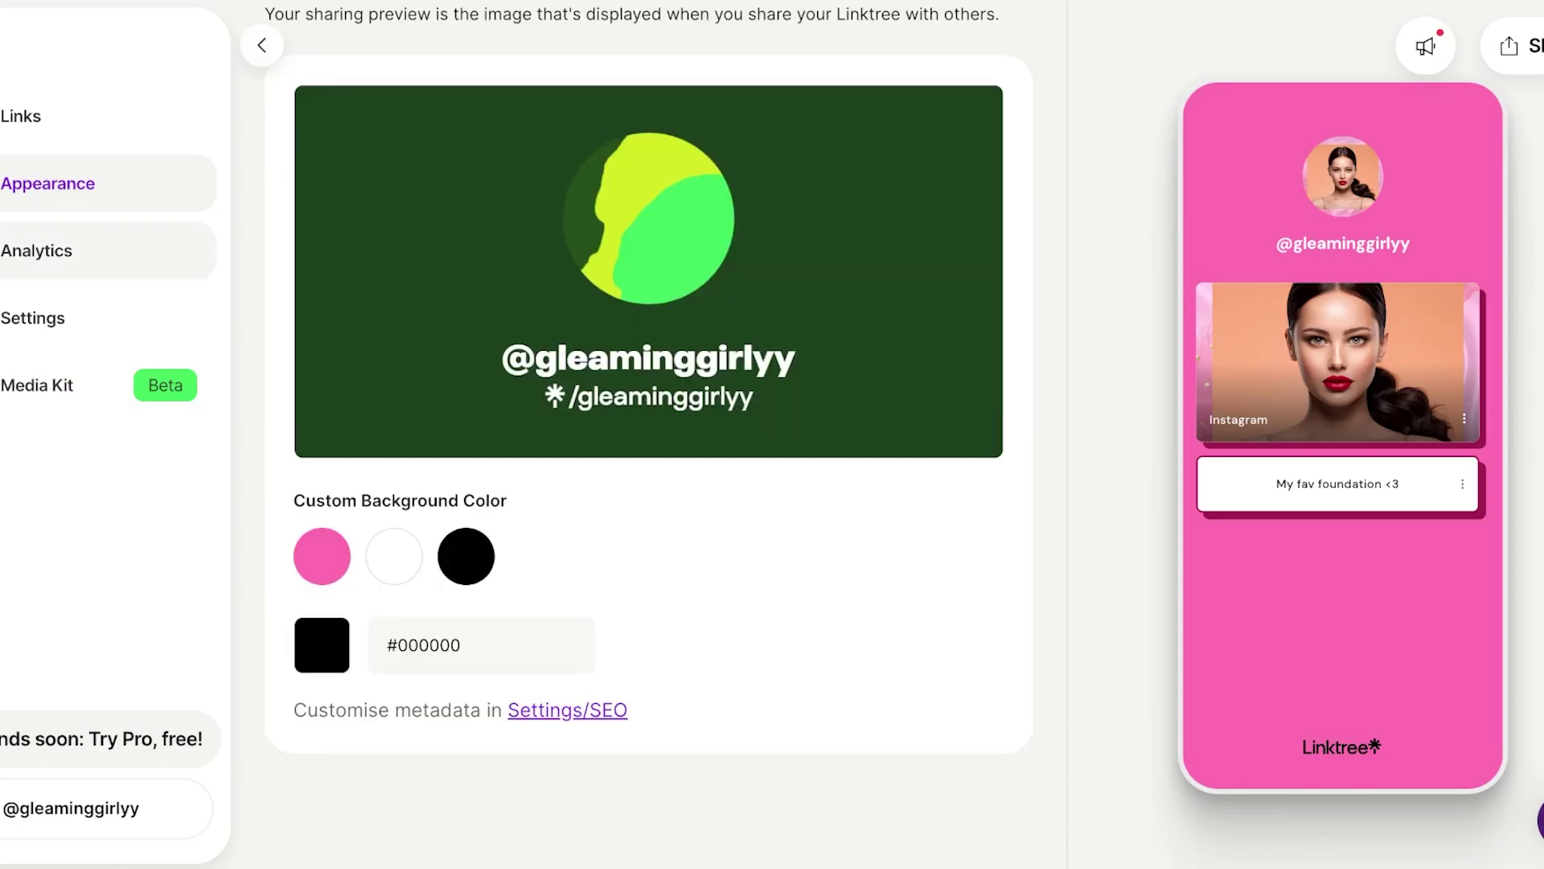
scroll(648, 434, up, 20)
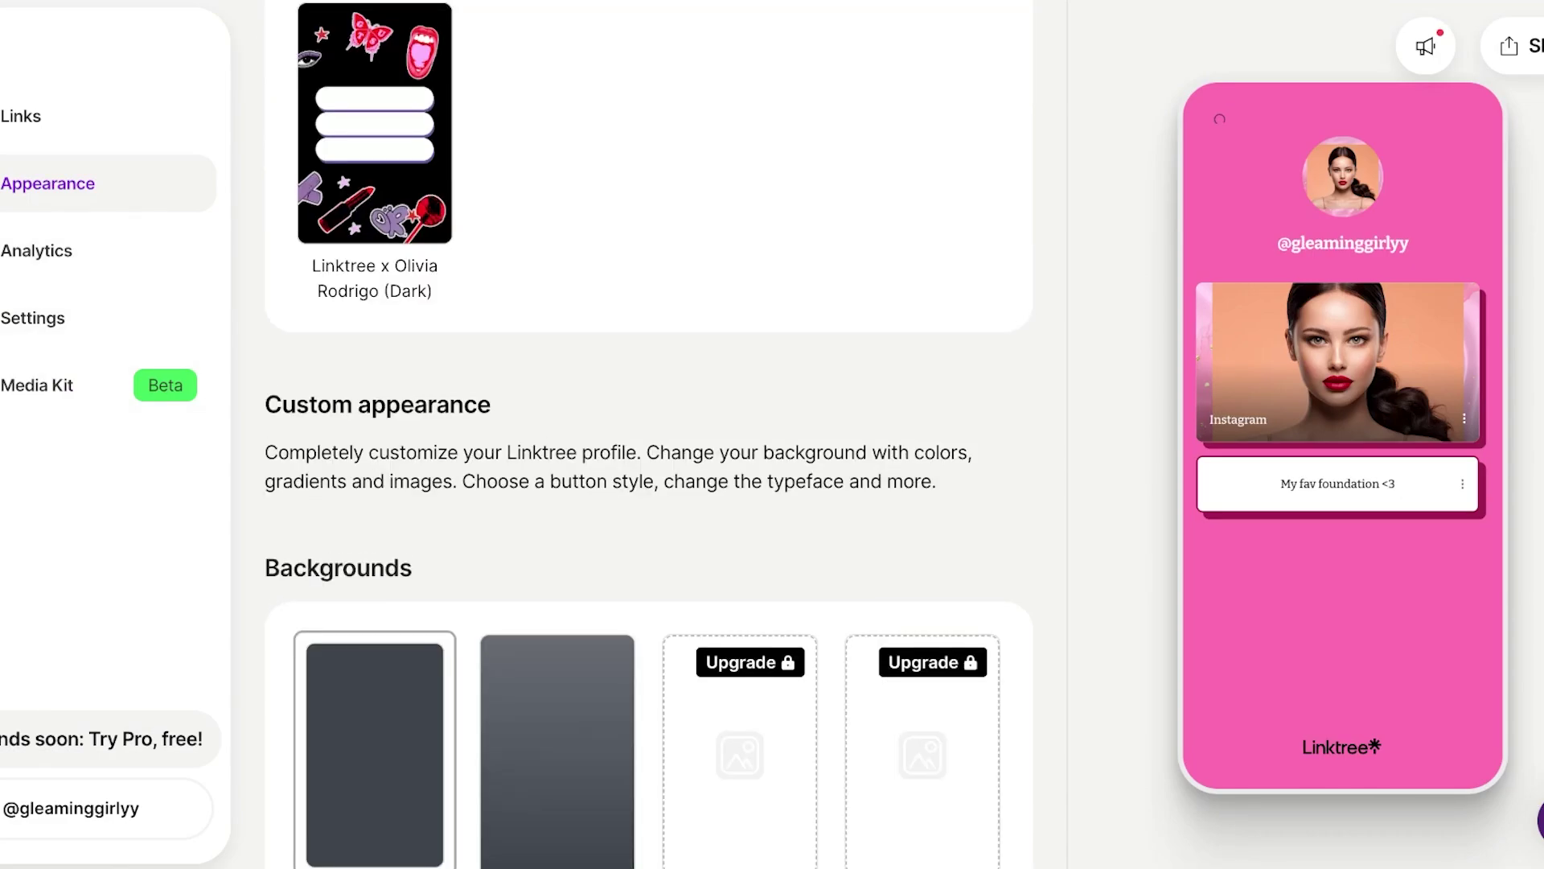
scroll(648, 435, up, 4)
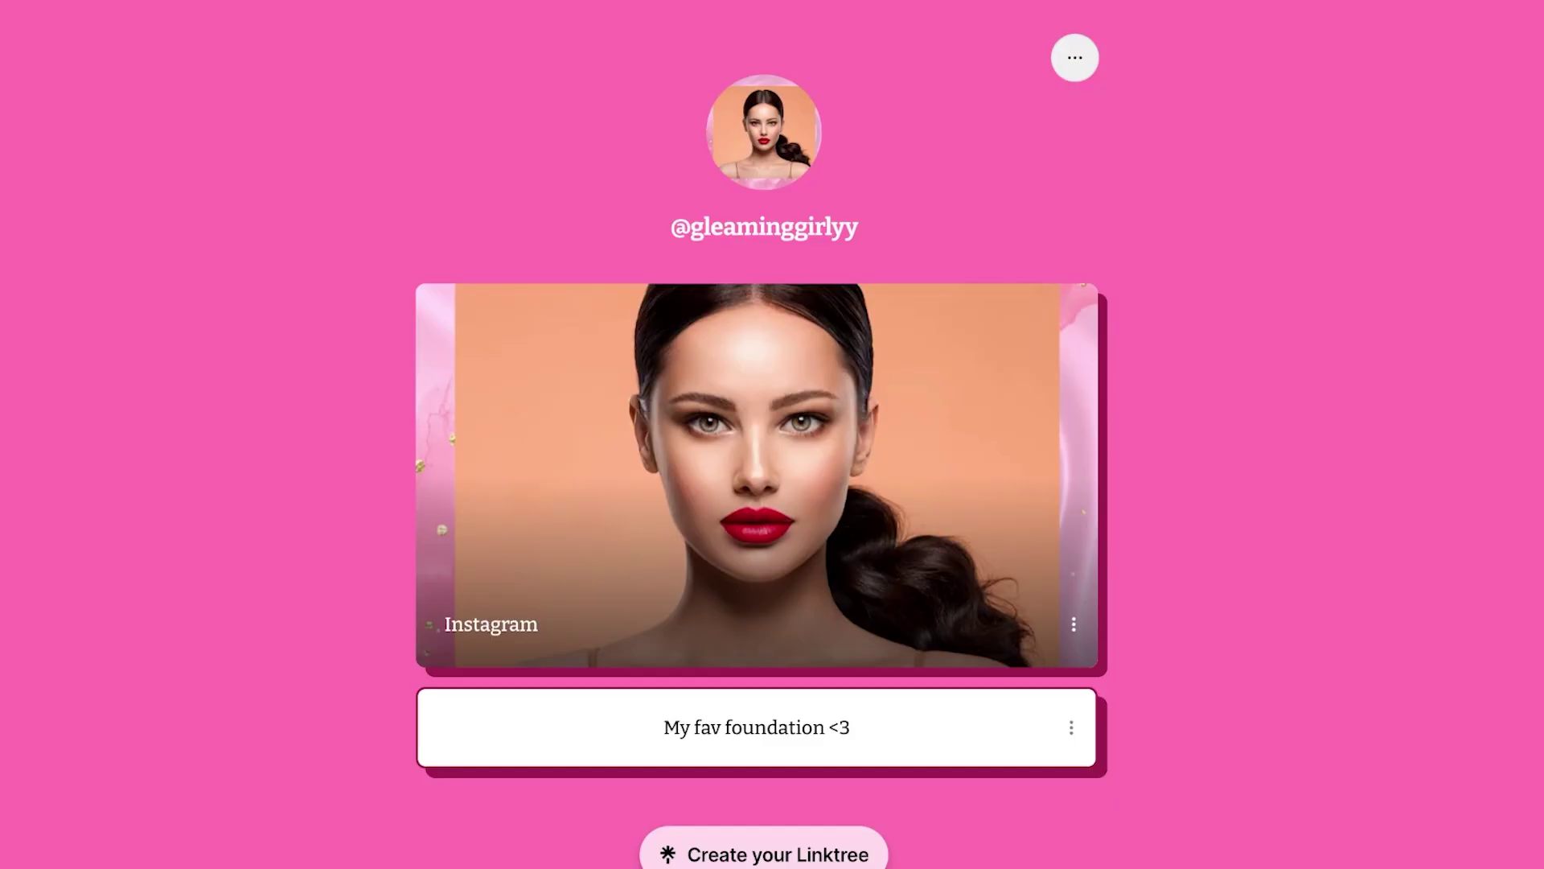
- Scroll the live pink profile page to review the photo, Instagram banner and foundation button
scroll(761, 475, down, 1)
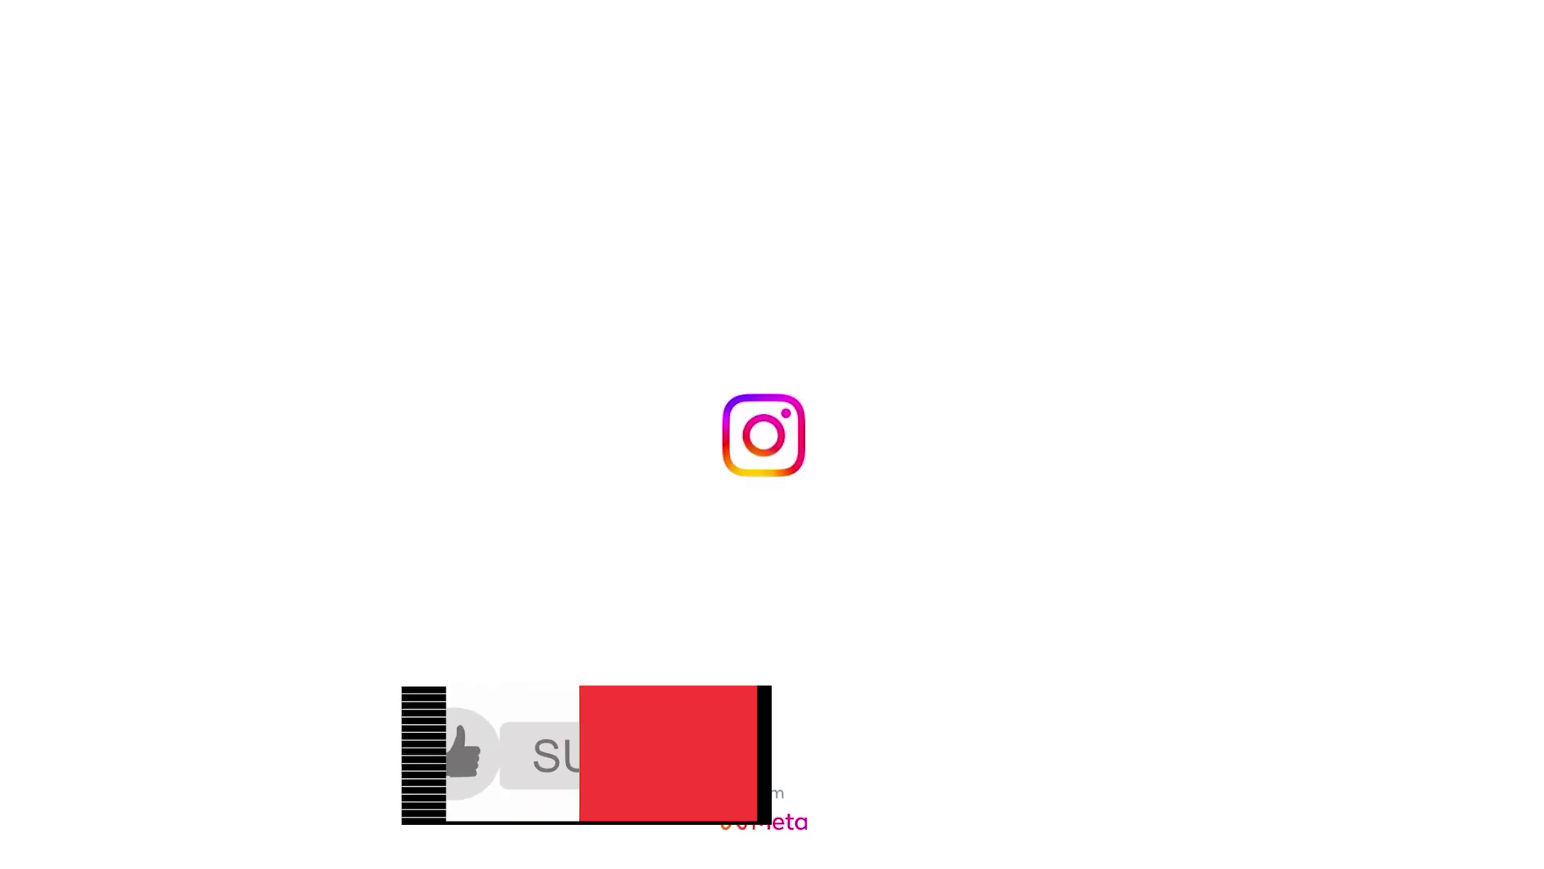